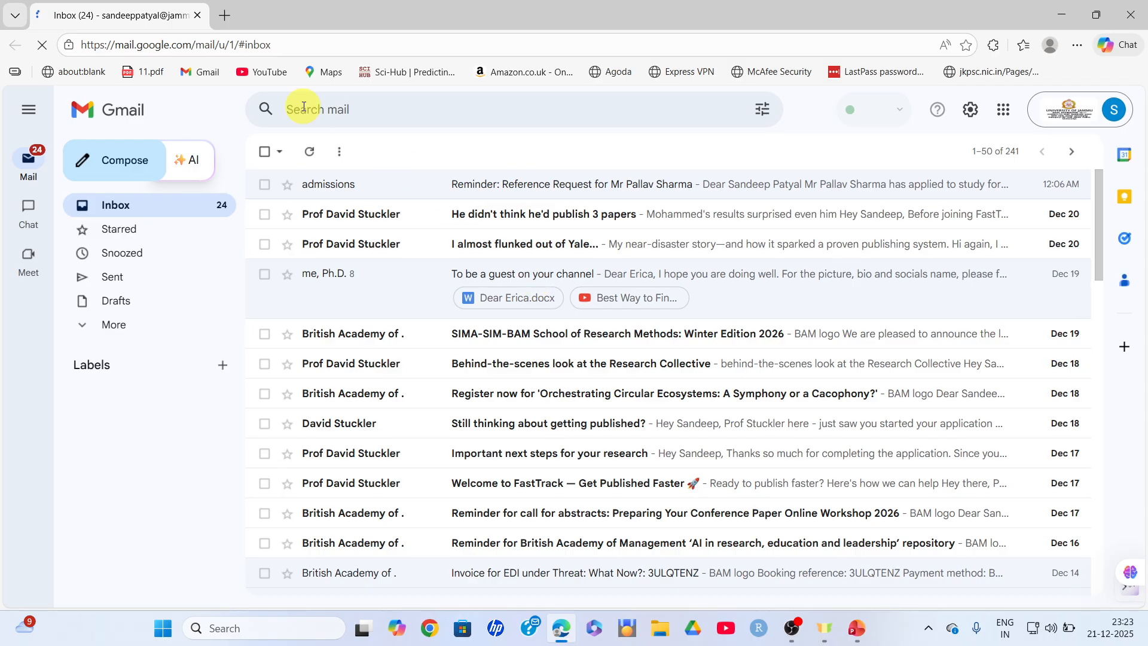
Open Google Forms under the Google account signed in to Gmail
{"action": "left_click", "coordinate": [226, 15]}
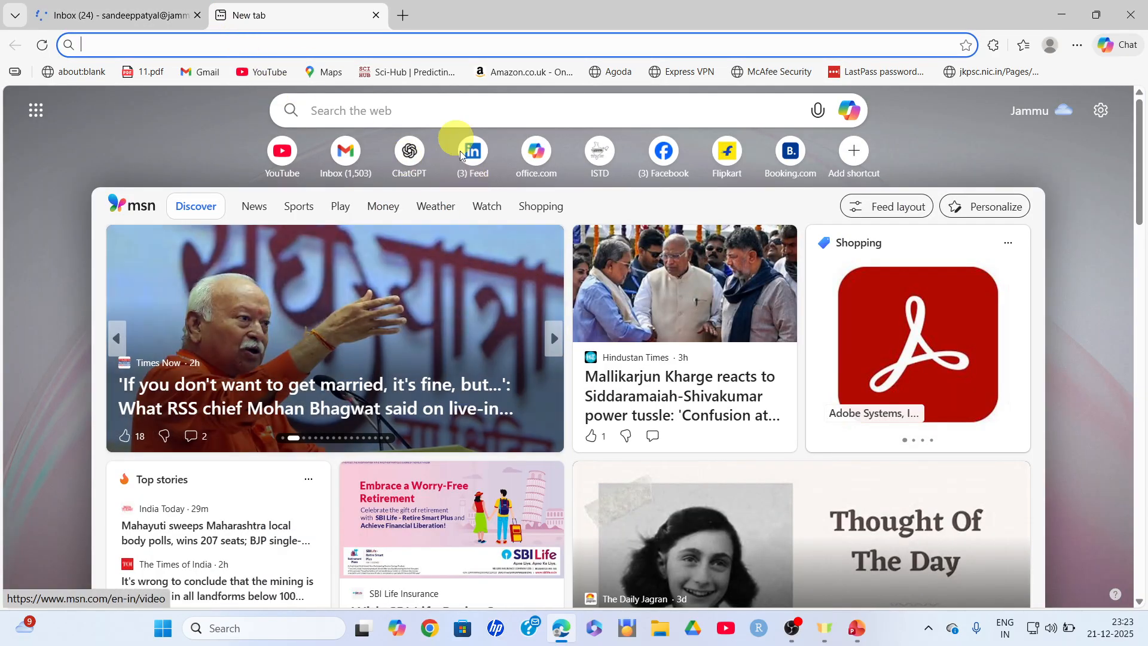
{"action": "left_click", "coordinate": [377, 15]}
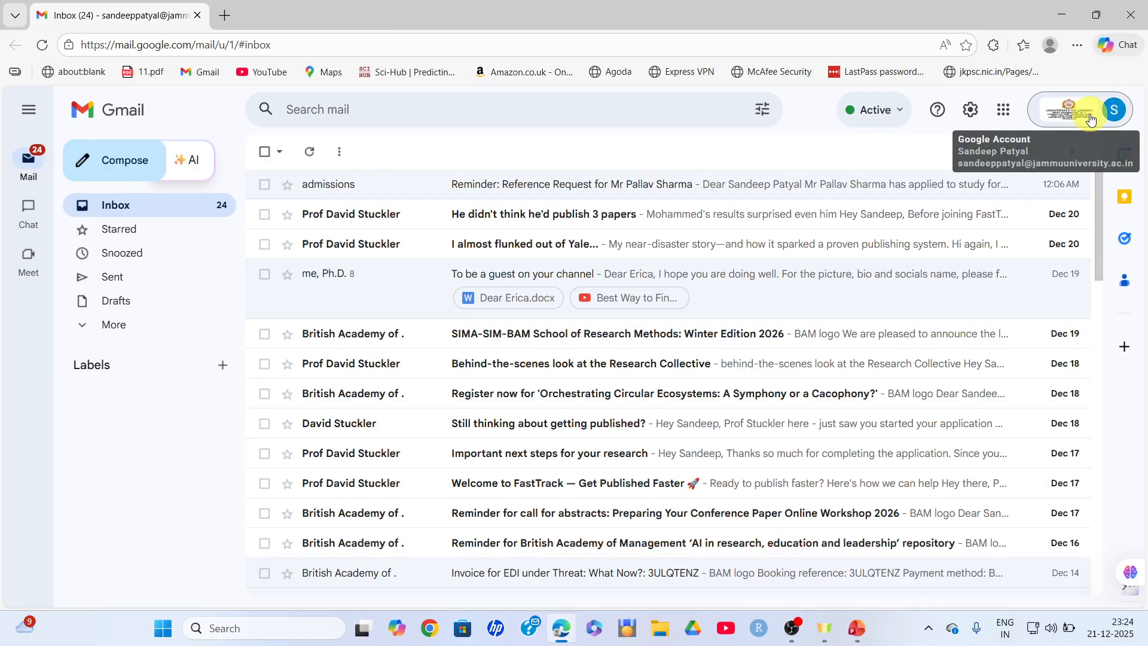
{"action": "left_click", "coordinate": [1005, 117]}
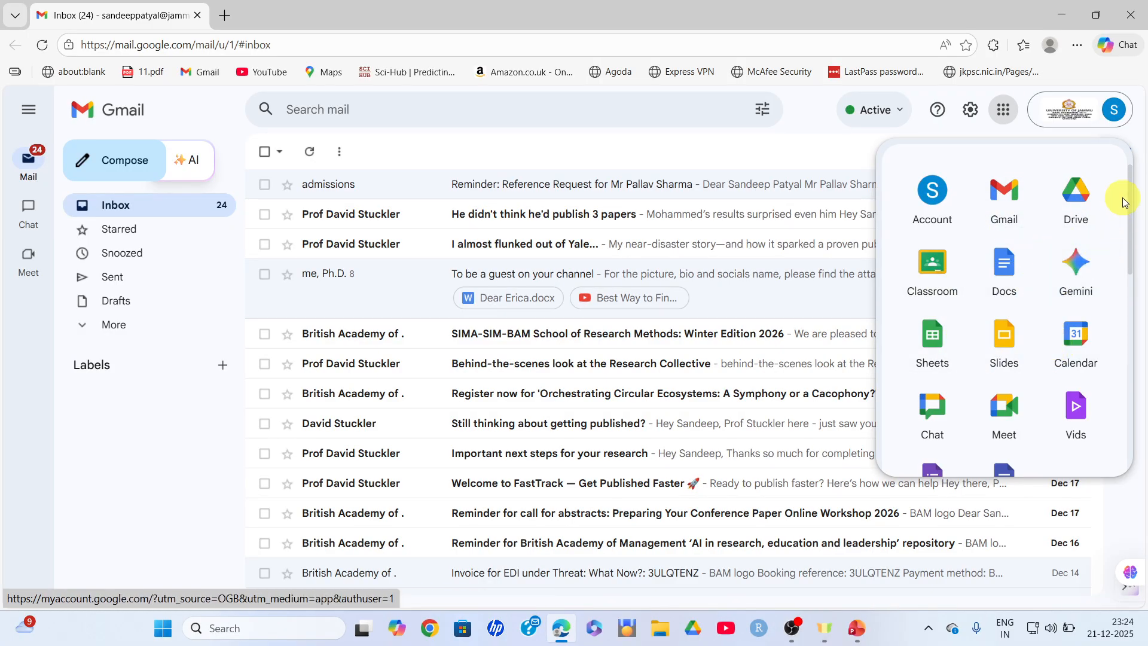
{"action": "left_click_drag", "start_coordinate": [1130, 180], "coordinate": [1123, 233]}
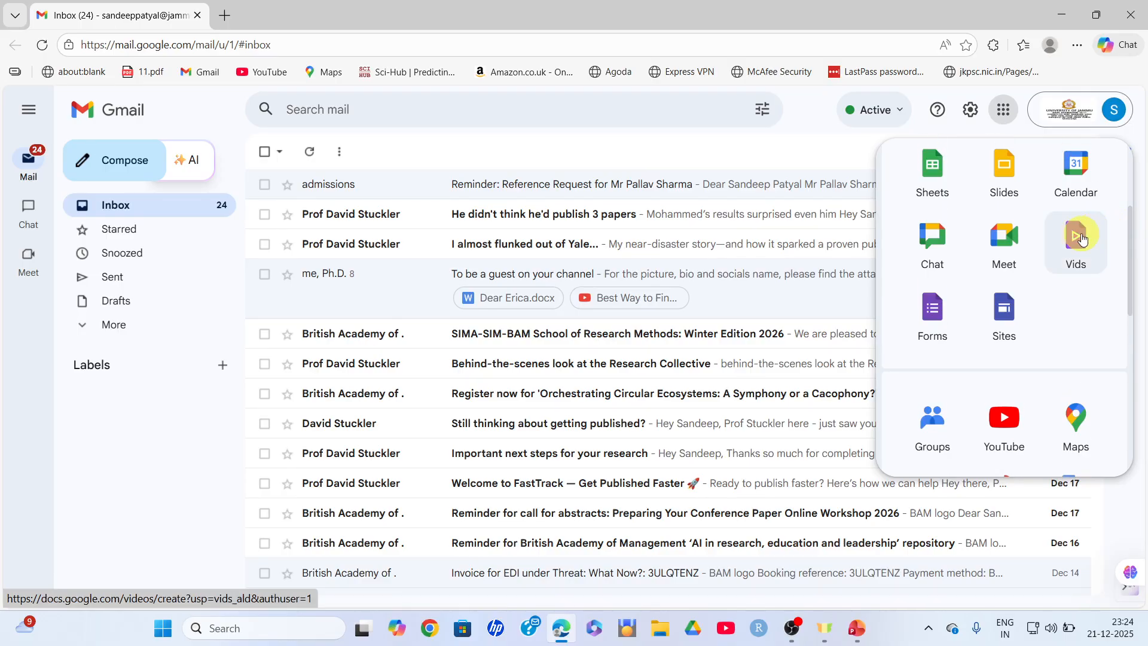
{"action": "left_click", "coordinate": [939, 320]}
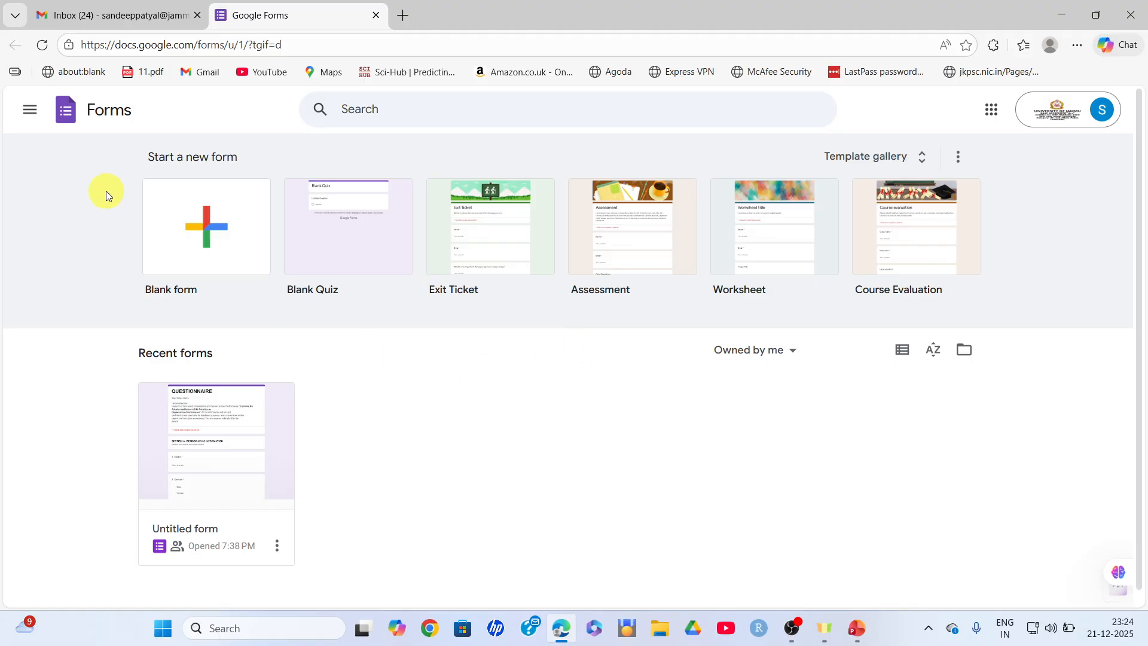
Browse the General templates in the template gallery and create a form from the Event Registration template
{"action": "left_click", "coordinate": [31, 112]}
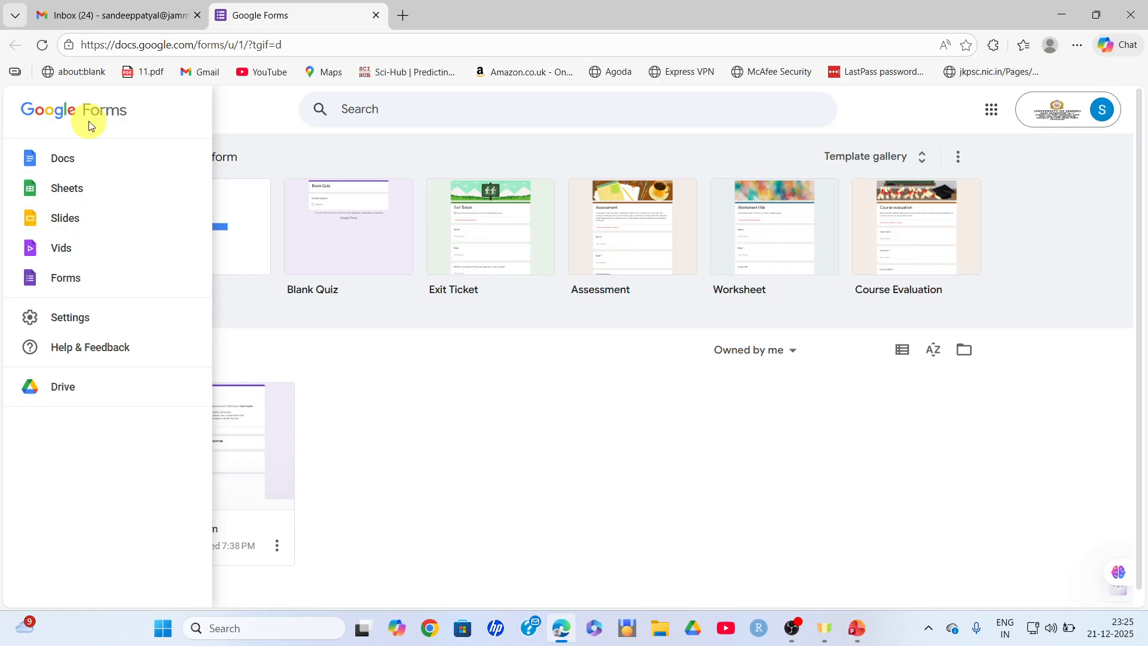
{"action": "left_click", "coordinate": [255, 127]}
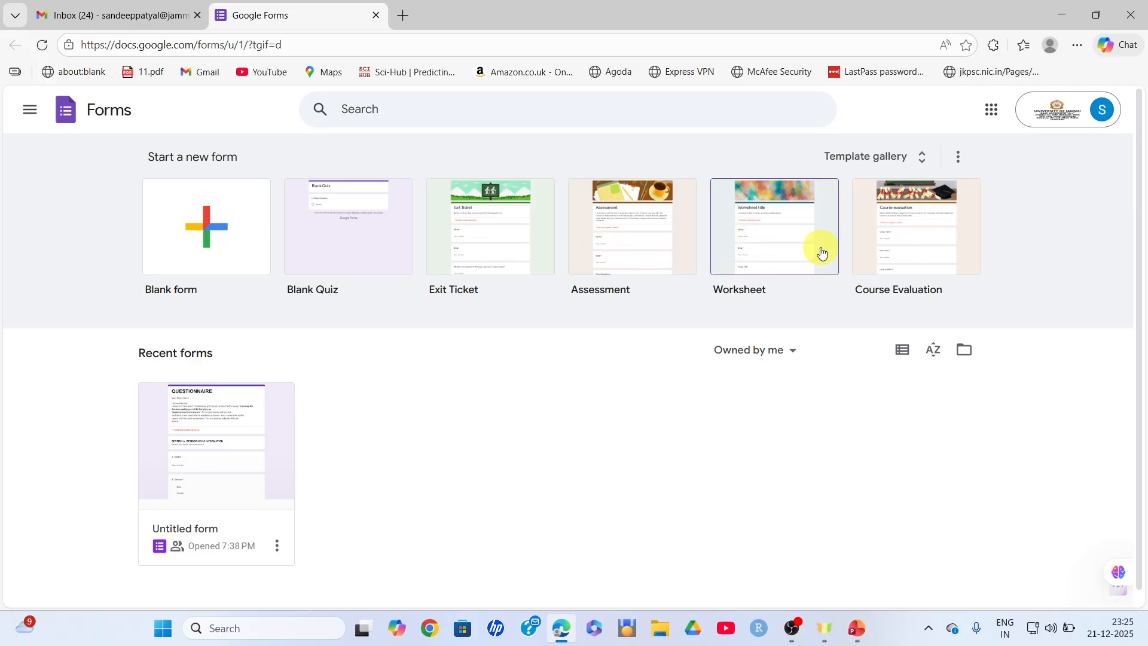
{"action": "left_click", "coordinate": [926, 167]}
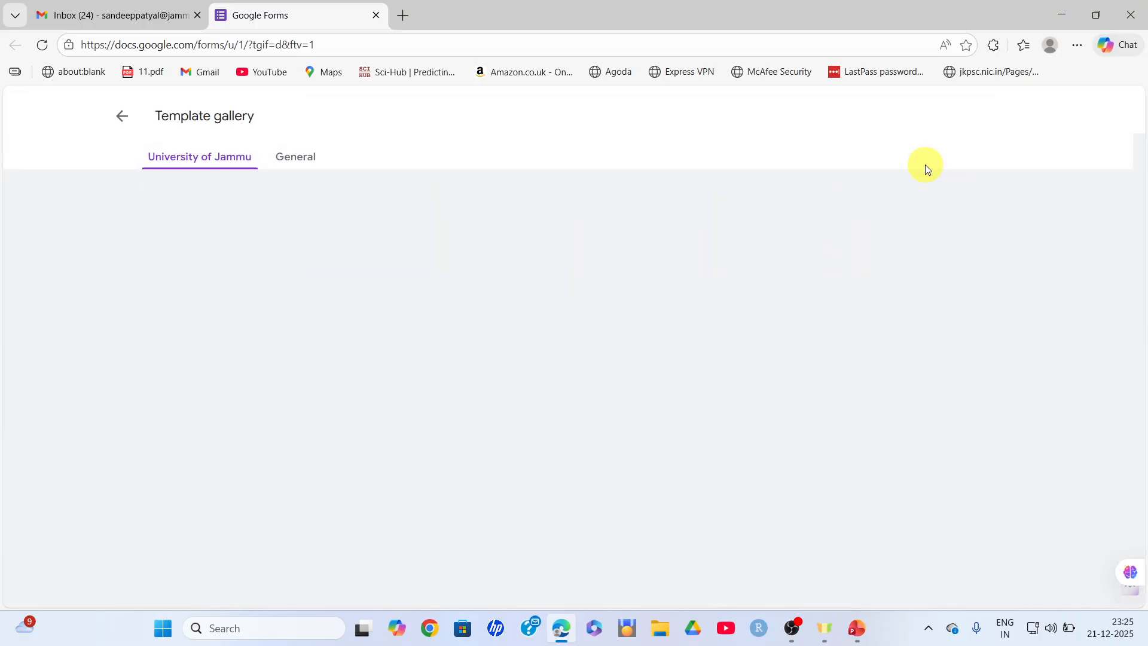
{"action": "left_click", "coordinate": [295, 165]}
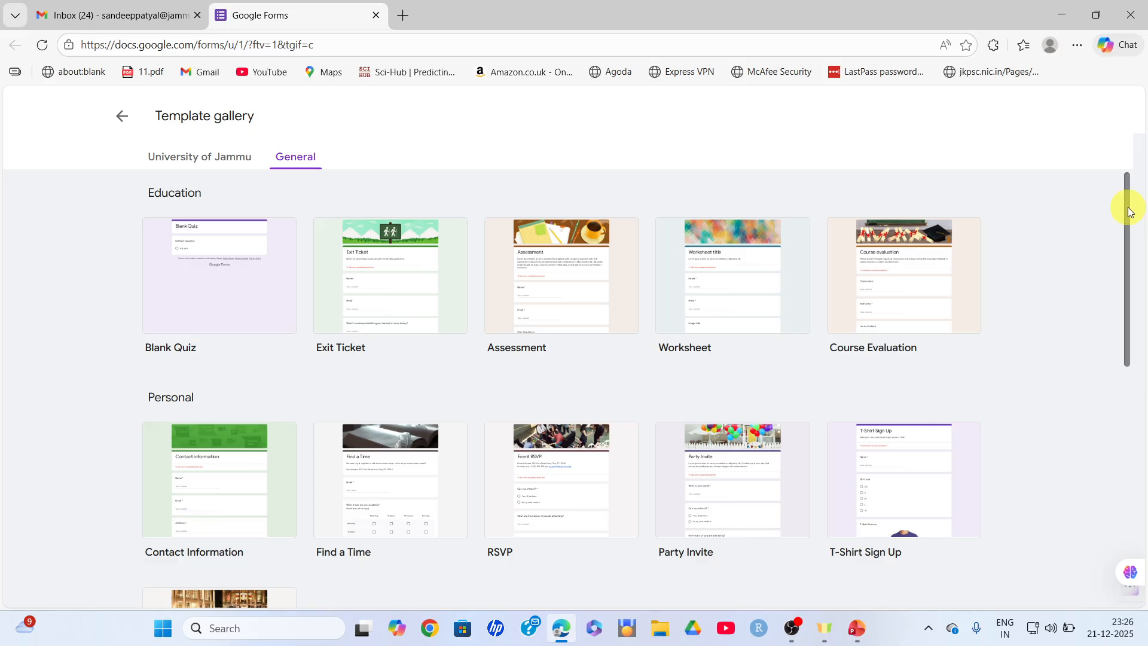
{"action": "left_click_drag", "start_coordinate": [1128, 206], "coordinate": [1128, 302]}
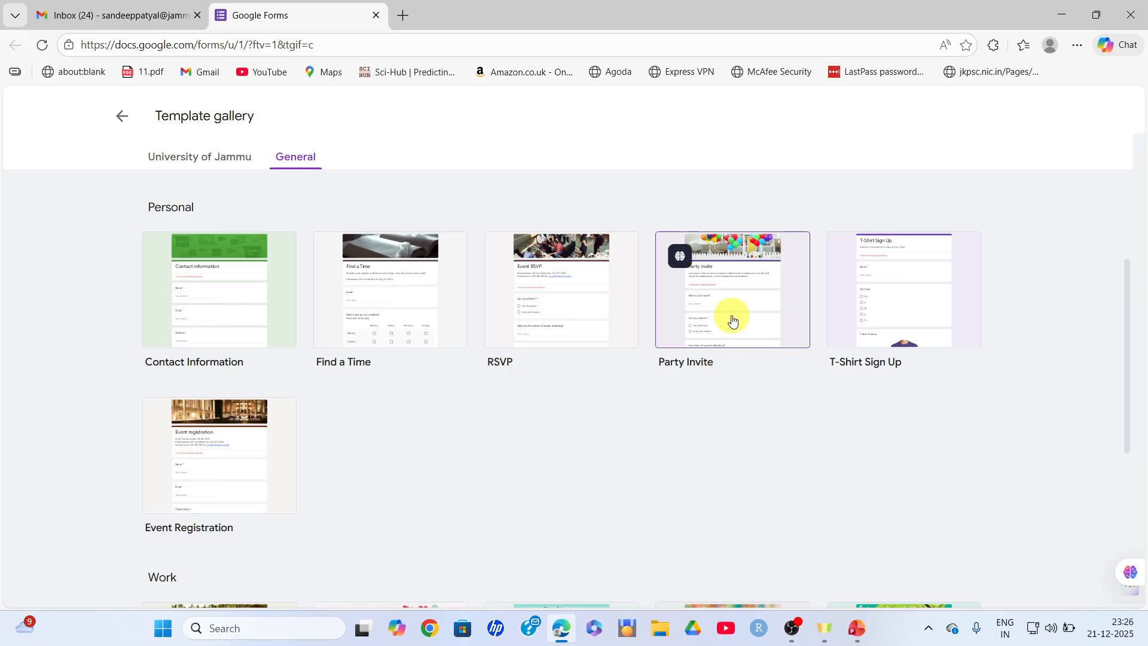
{"action": "left_click", "coordinate": [245, 479]}
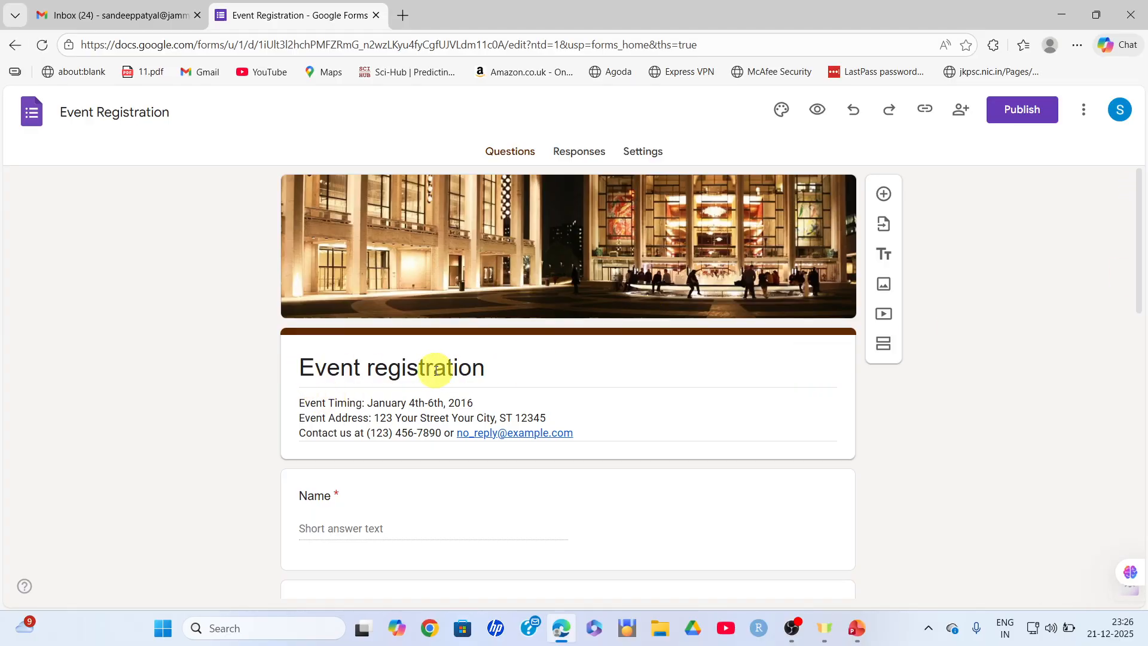
Examine the Event Registration form from its title and description through to the last question on payment
{"action": "left_click", "coordinate": [504, 367]}
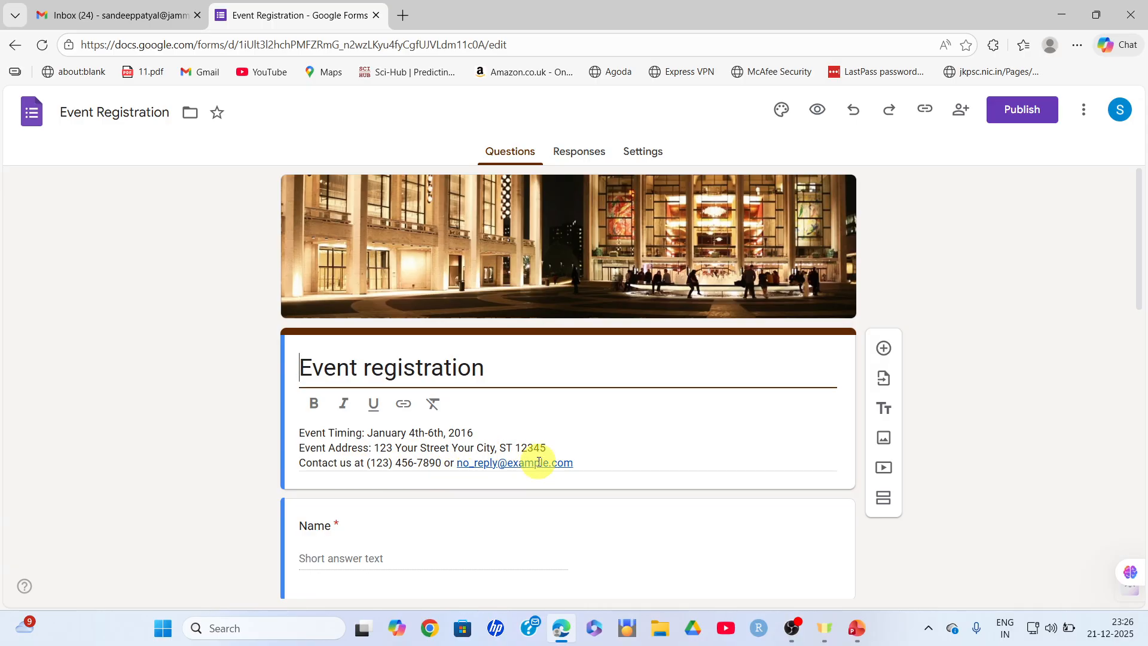
{"action": "left_click_drag", "start_coordinate": [1138, 211], "coordinate": [1138, 286]}
{"action": "left_click", "coordinate": [1065, 163]}
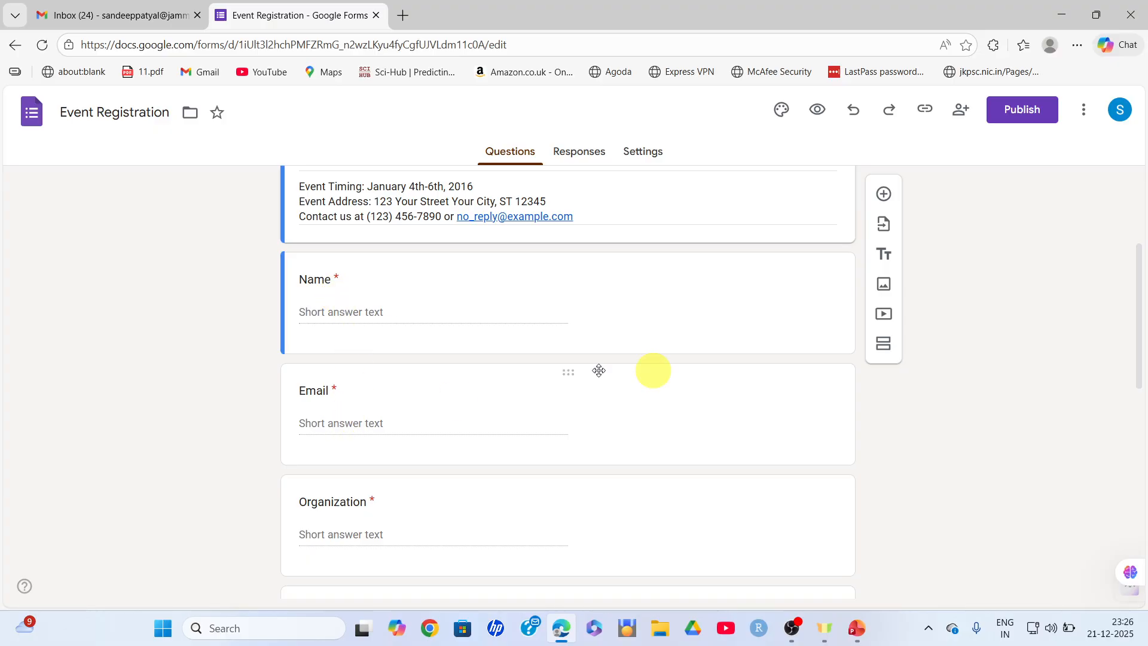
{"action": "scroll", "coordinate": [1138, 287], "scroll_direction": "down", "scroll_amount": 2}
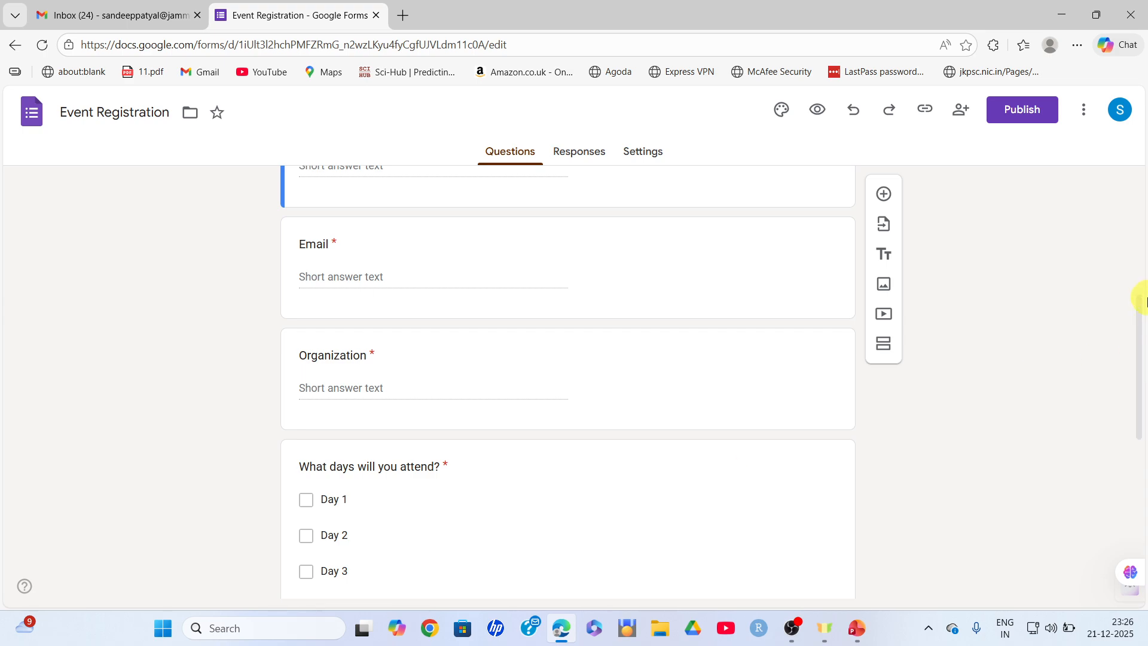
{"action": "left_click_drag", "start_coordinate": [1142, 324], "coordinate": [1144, 486]}
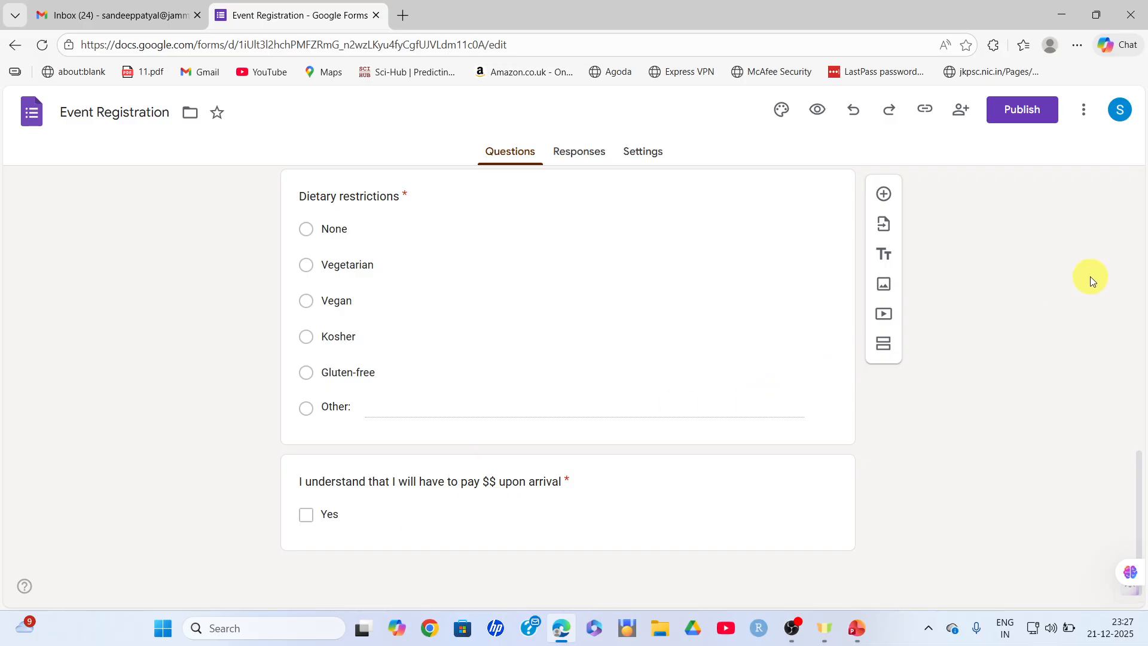
{"action": "left_click_drag", "start_coordinate": [1142, 444], "coordinate": [1143, 171]}
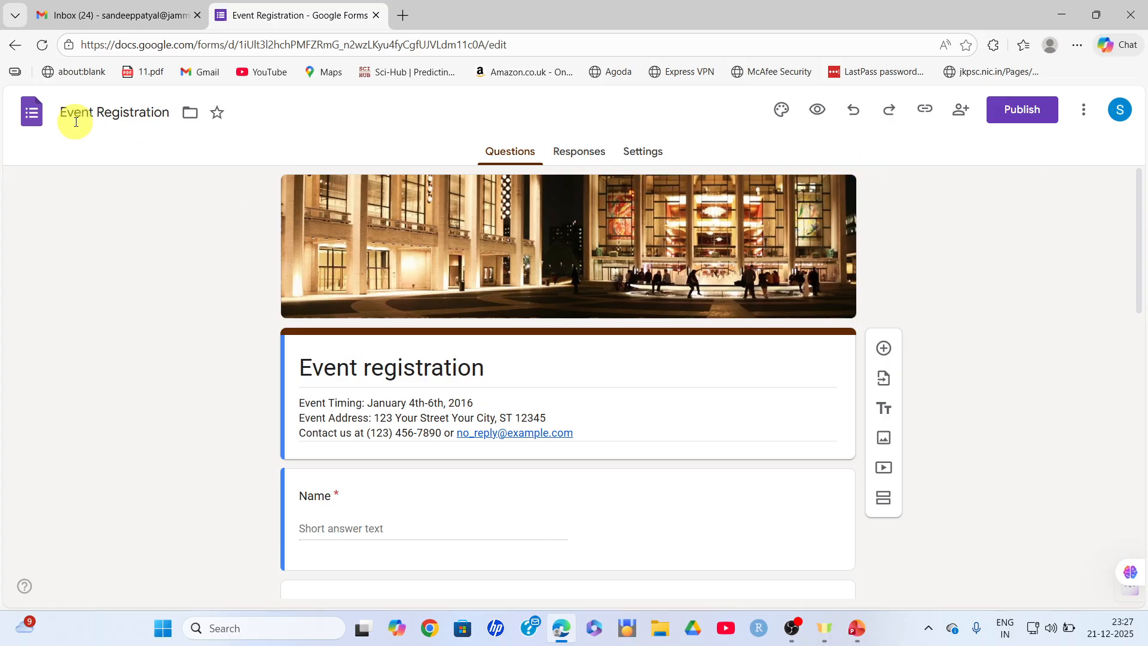
Return to the Forms home page, create a blank form and open its title for editing
{"action": "left_click", "coordinate": [36, 121]}
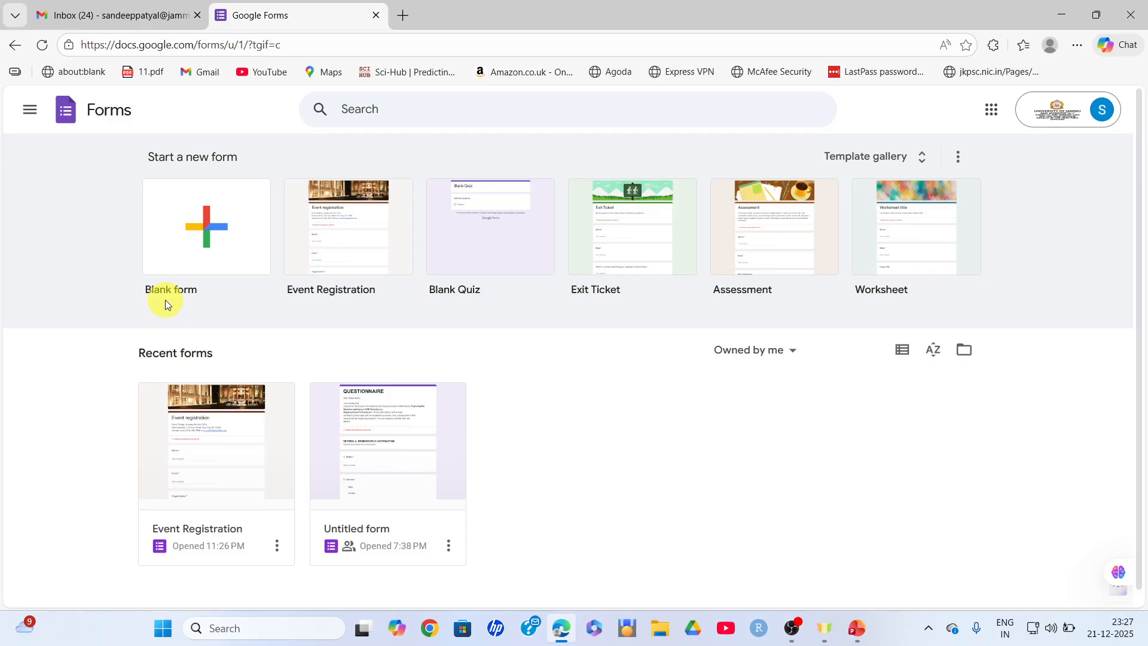
{"action": "left_click", "coordinate": [216, 223]}
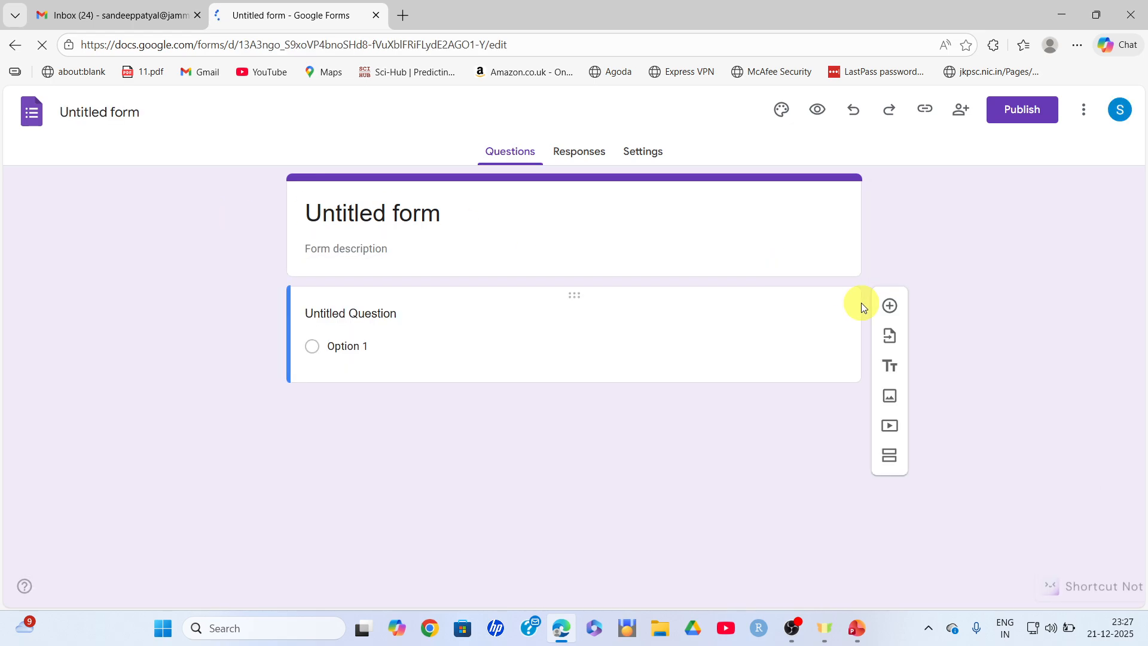
{"action": "left_click", "coordinate": [618, 306]}
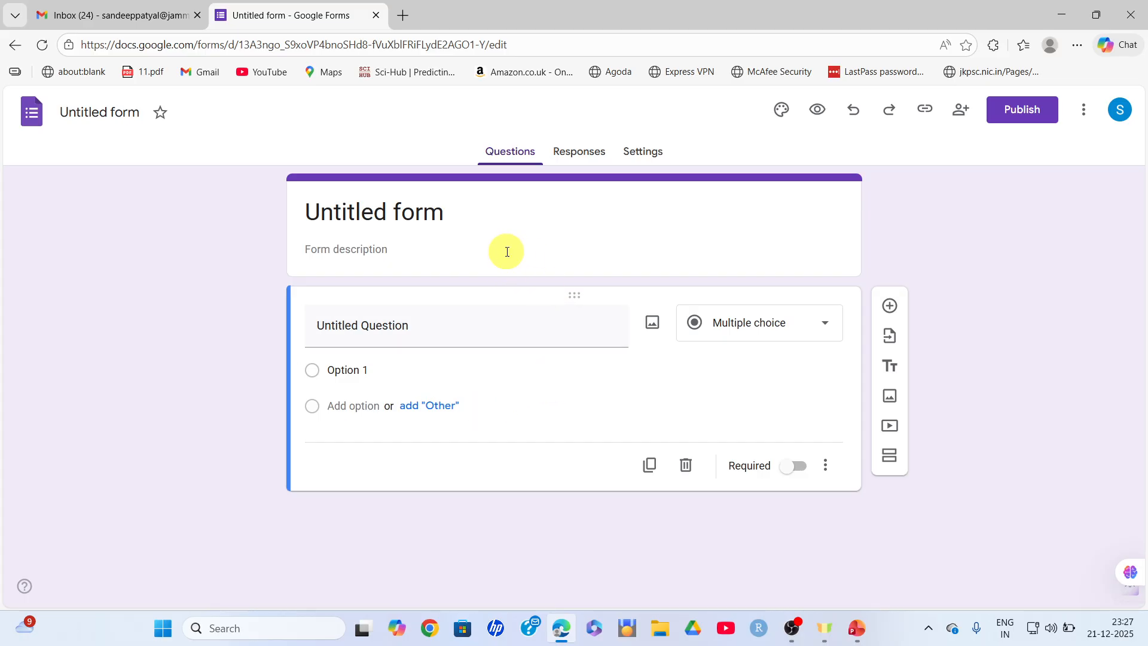
{"action": "left_click", "coordinate": [460, 214]}
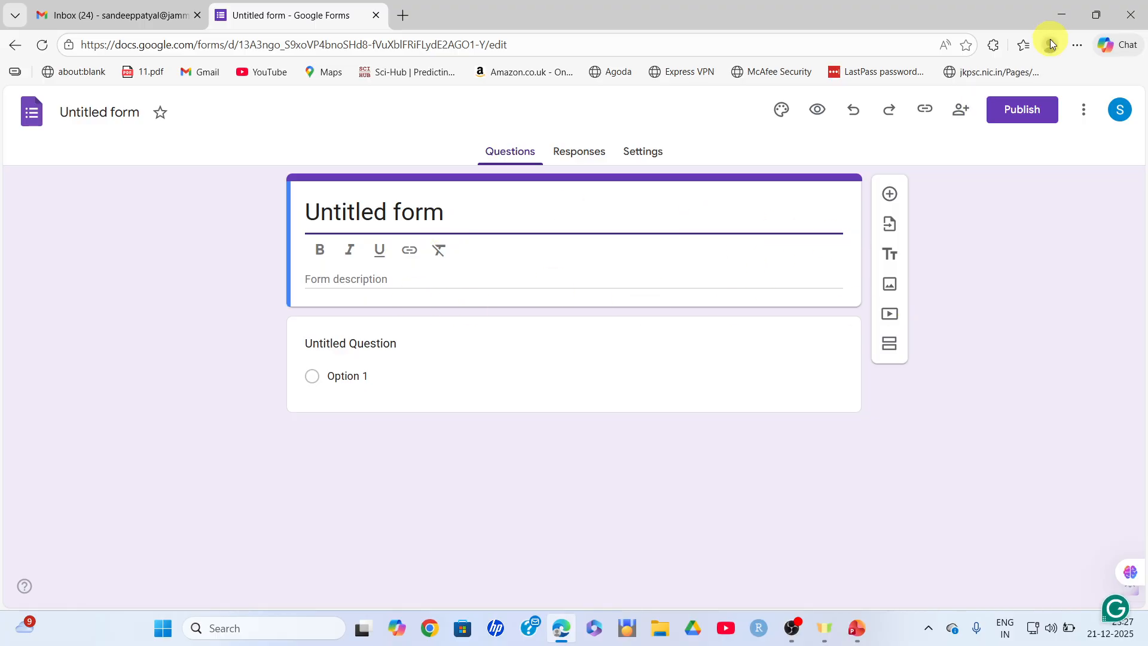
Clear the open windows away and open the FINAL QUESTIONNAIRE Word document from its folder
{"action": "left_click", "coordinate": [1061, 25]}
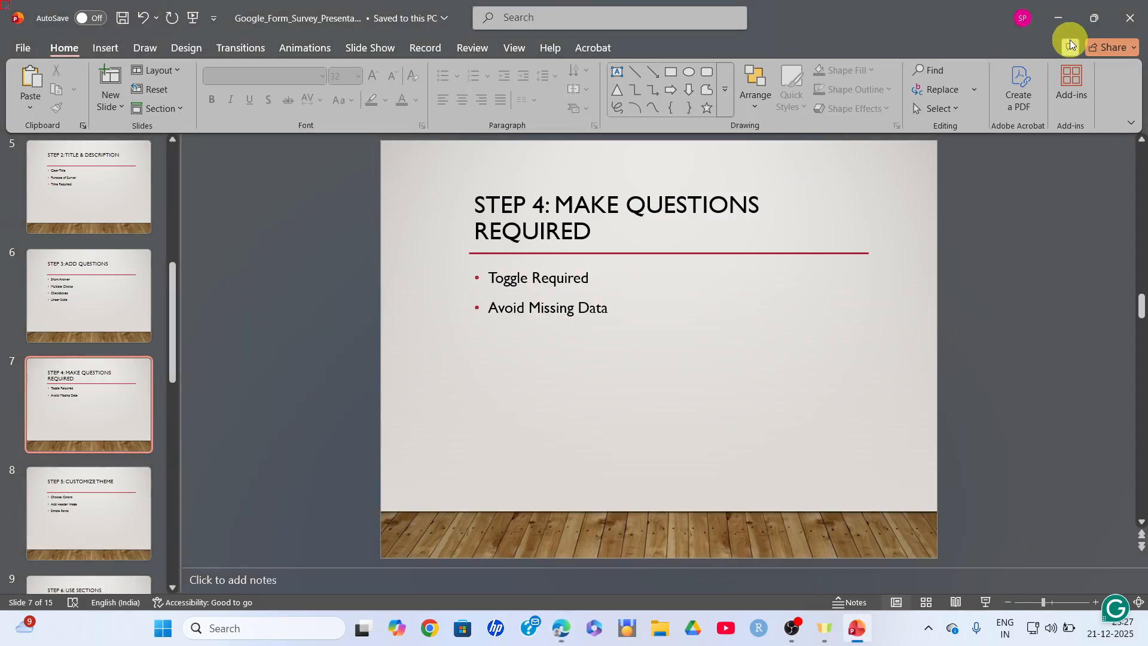
{"action": "left_click", "coordinate": [1062, 19]}
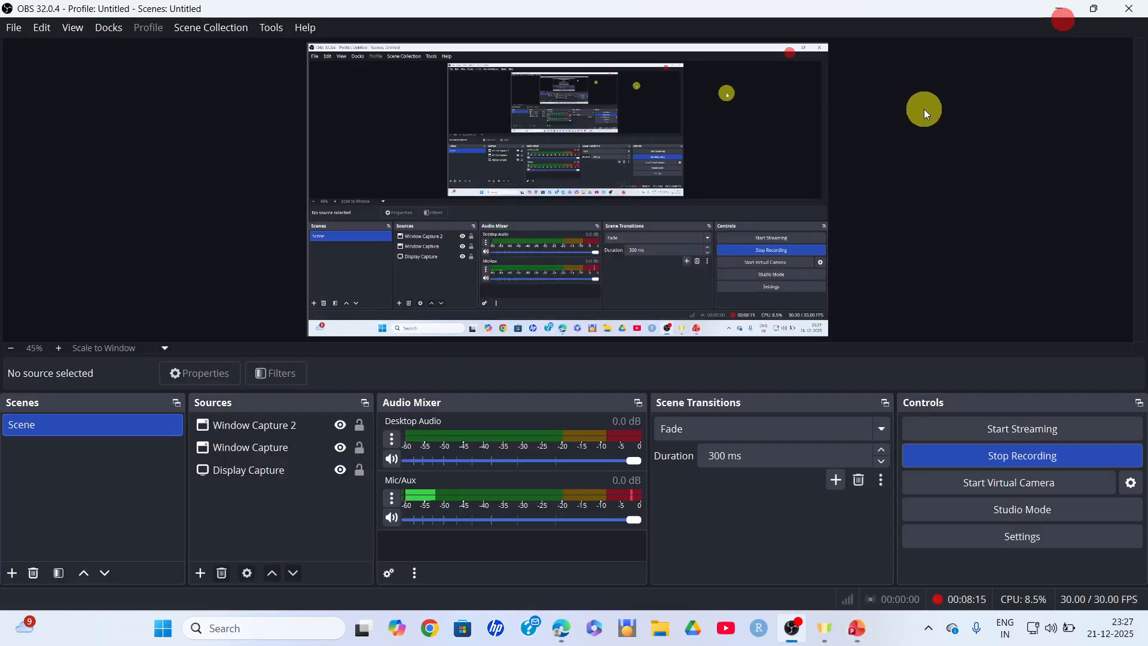
{"action": "left_click", "coordinate": [1059, 11]}
{"action": "double_click", "coordinate": [890, 43]}
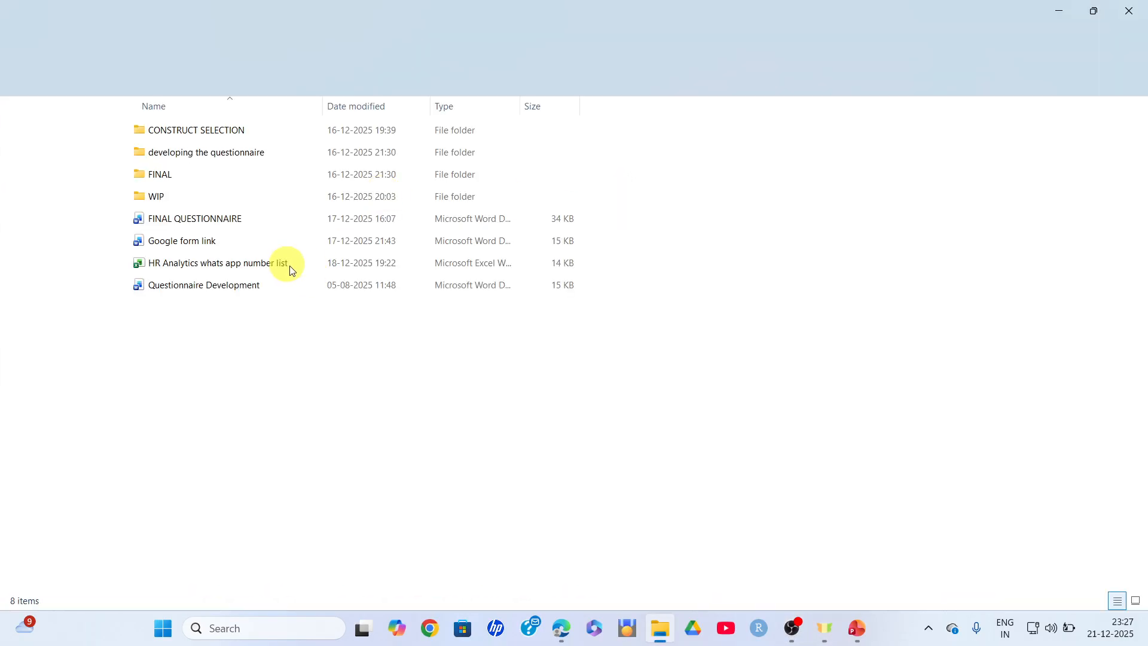
{"action": "left_click", "coordinate": [244, 222]}
{"action": "double_click", "coordinate": [244, 220]}
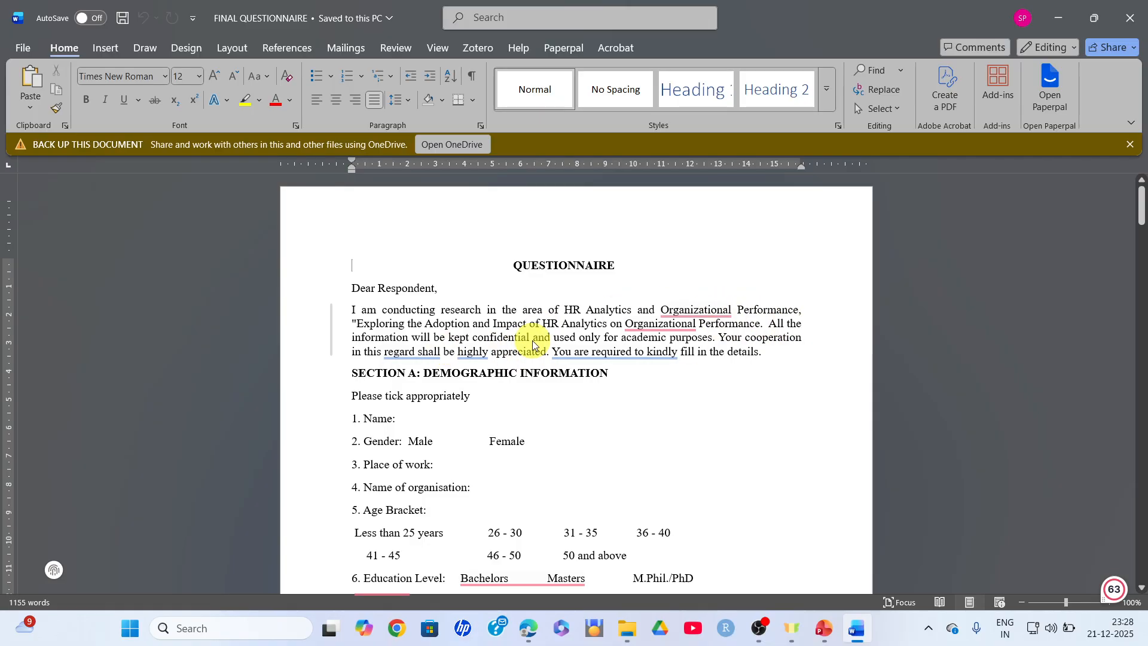
Review the questionnaire's introduction, demographic items, HR analytics adoption questions and Likert-scale tables, ending back at the document's start
{"action": "mouse_move", "coordinate": [602, 347]}
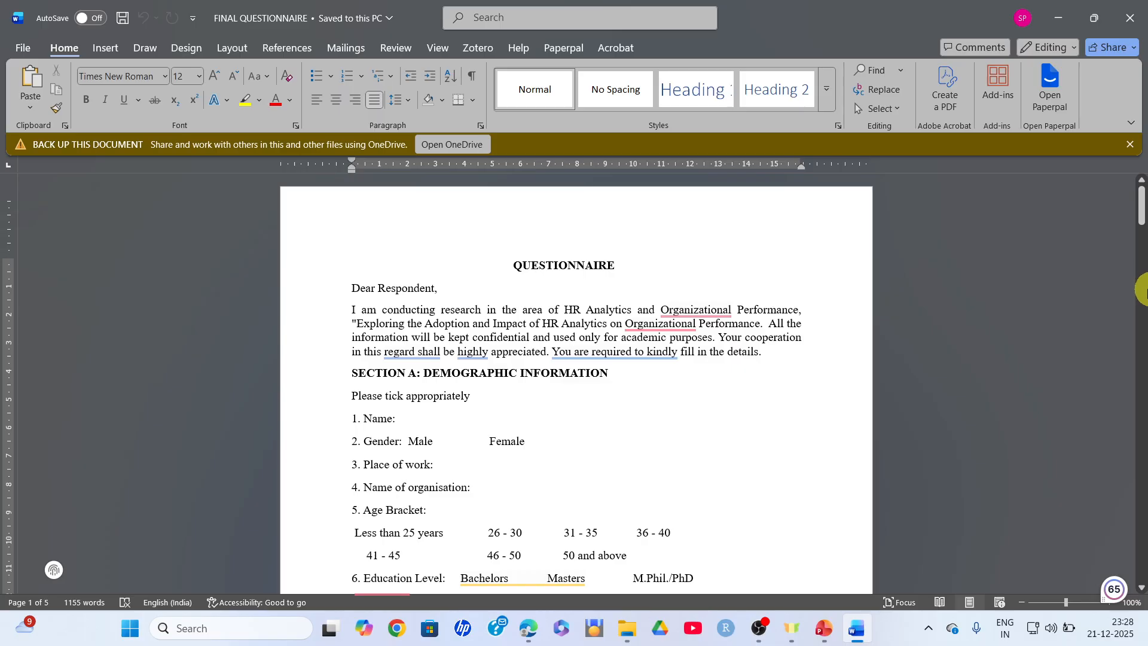
{"action": "left_click", "coordinate": [1142, 202]}
{"action": "left_click_drag", "start_coordinate": [1142, 202], "coordinate": [1142, 210]}
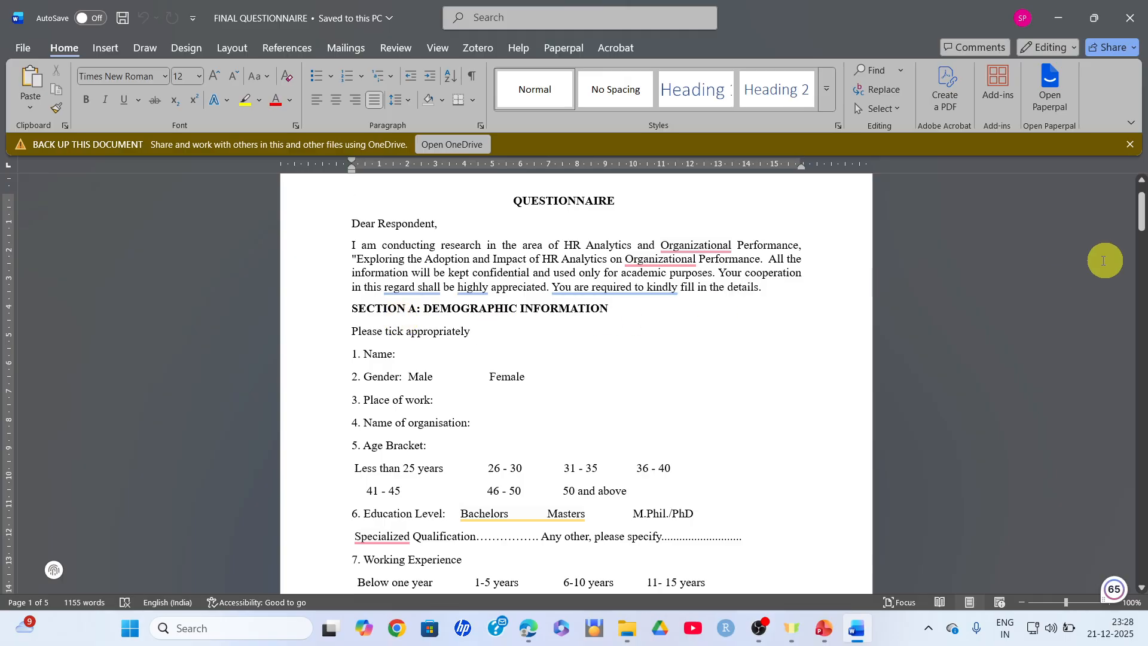
{"action": "left_click_drag", "start_coordinate": [1140, 215], "coordinate": [1142, 220]}
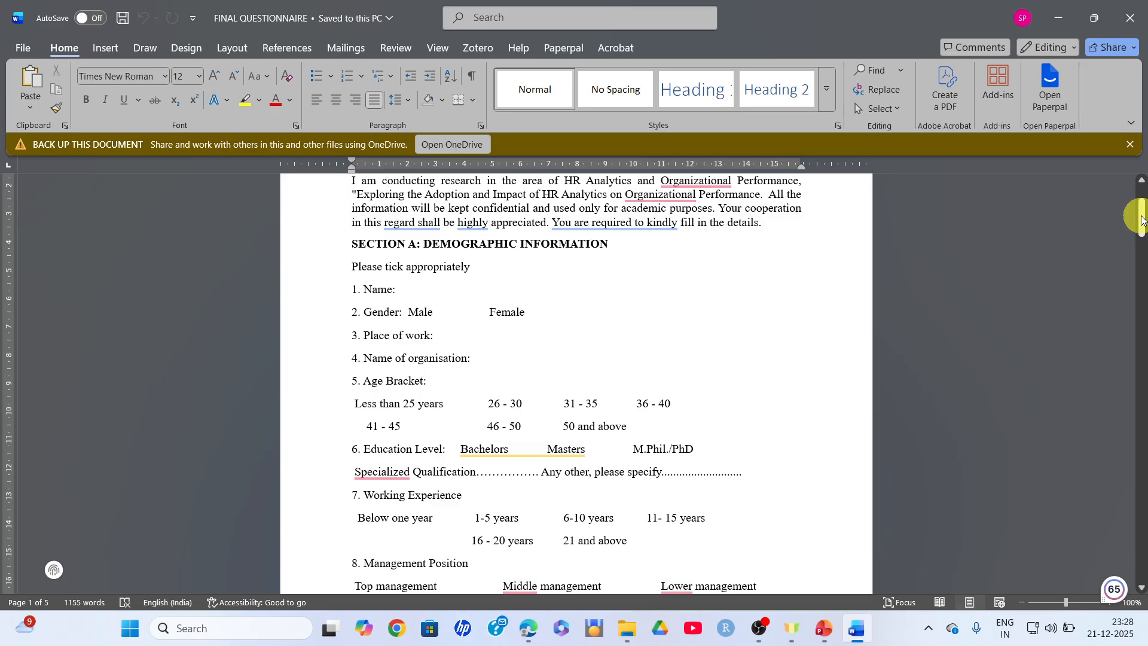
{"action": "left_click_drag", "start_coordinate": [1142, 220], "coordinate": [1142, 250]}
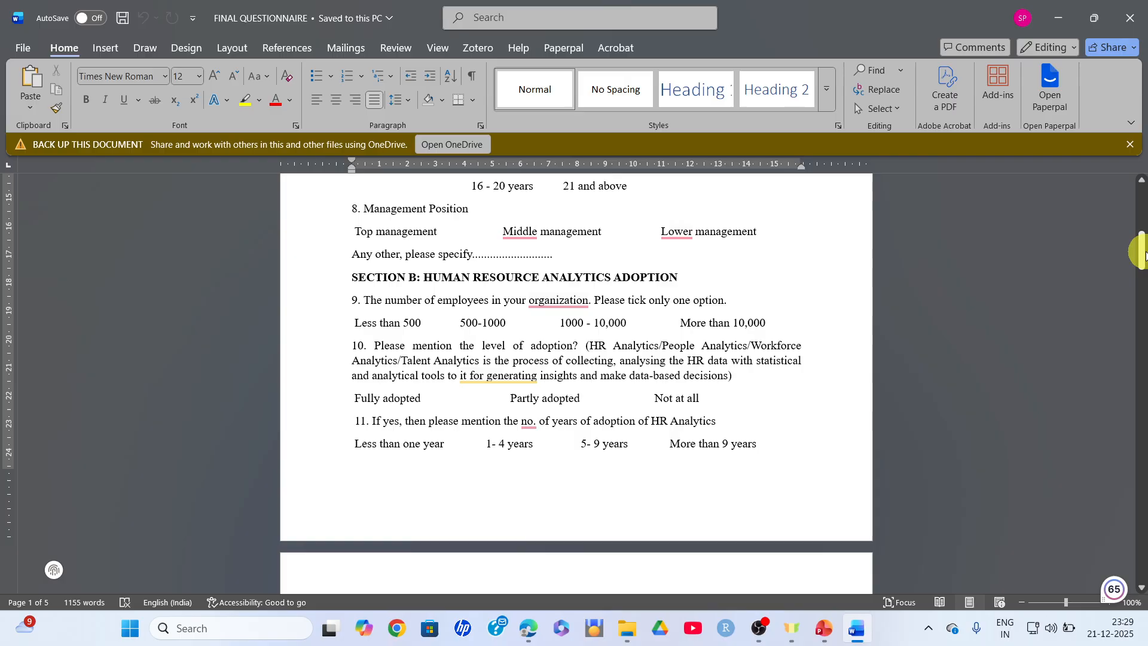
{"action": "left_click_drag", "start_coordinate": [1142, 253], "coordinate": [1141, 290]}
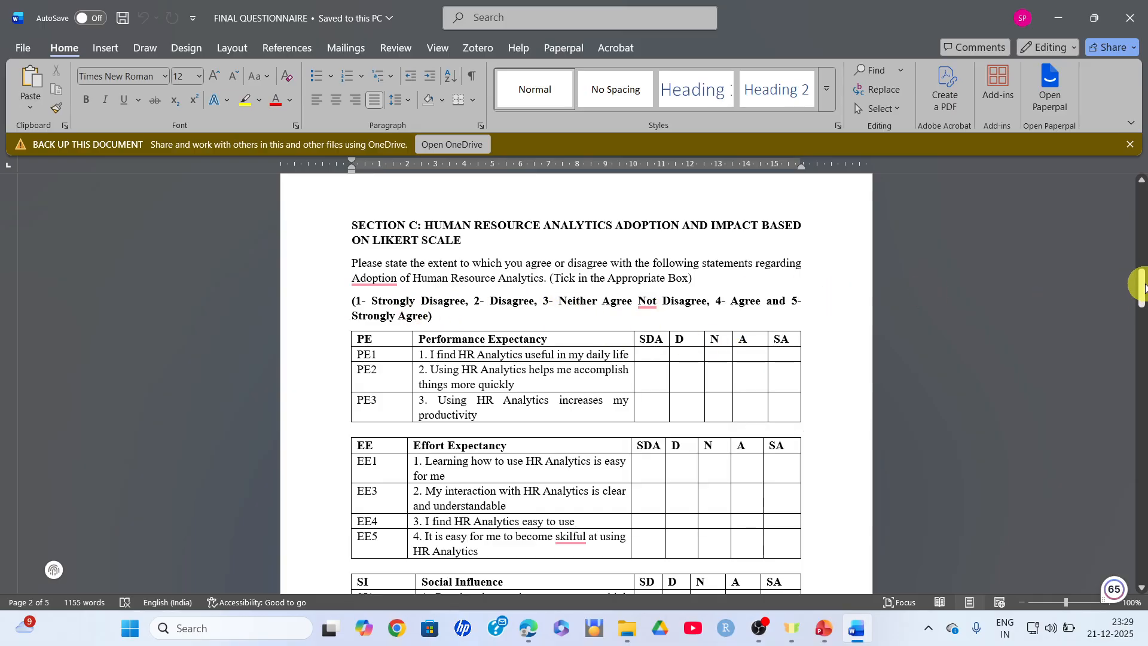
{"action": "left_click_drag", "start_coordinate": [1143, 287], "coordinate": [1138, 189]}
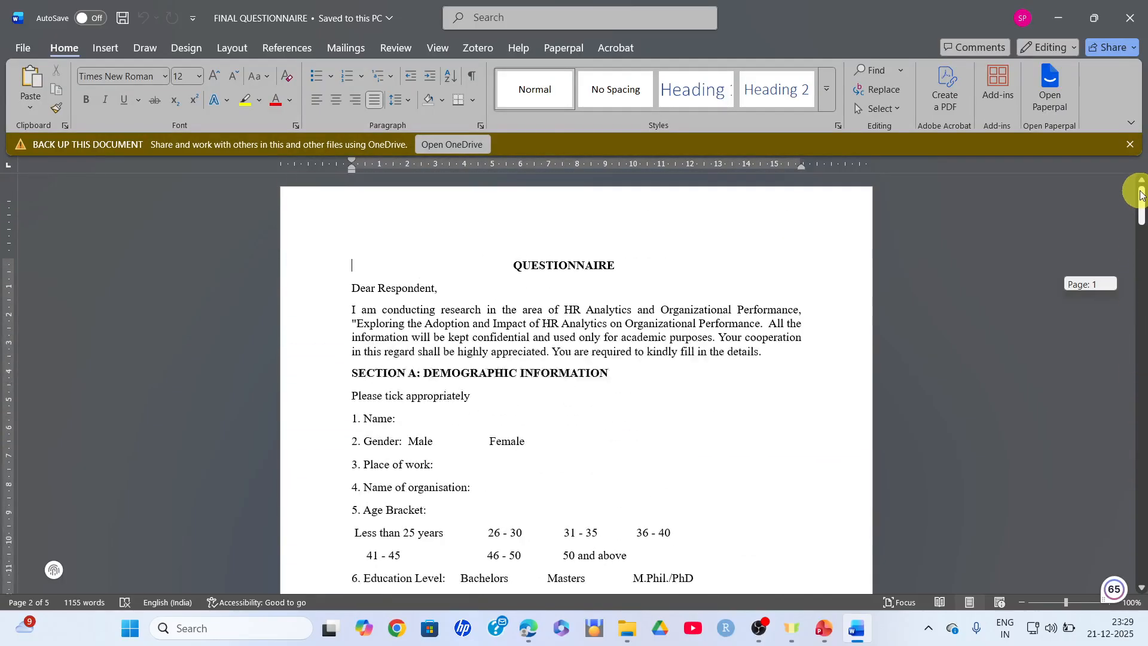
{"action": "key", "text": "ctrl+Home"}
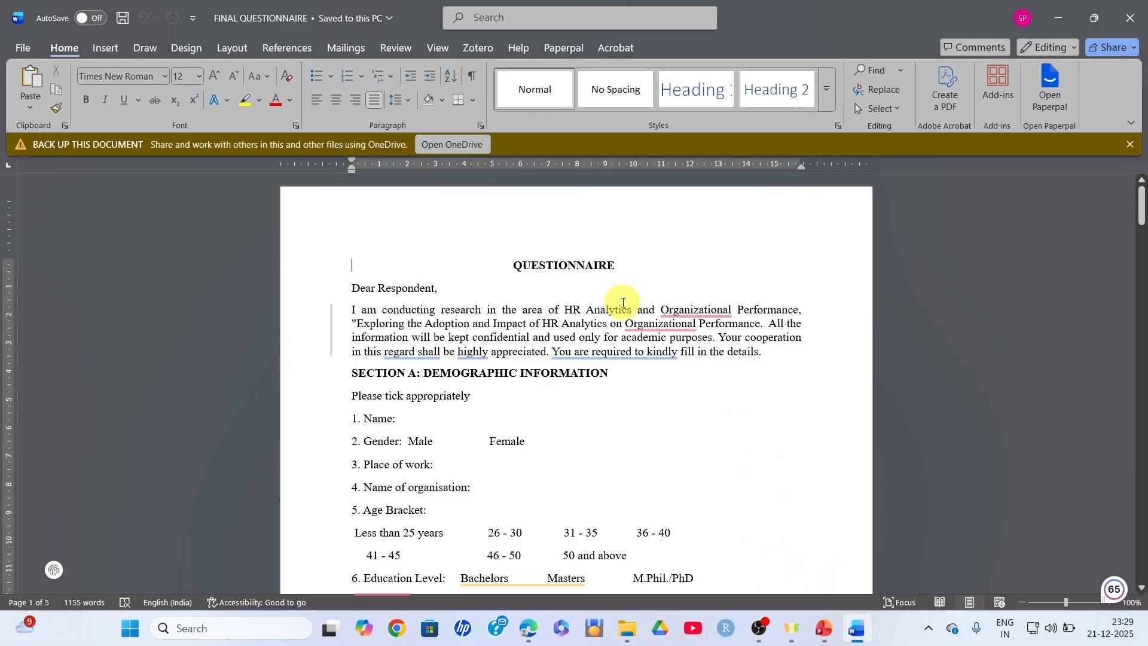
Copy the QUESTIONNAIRE heading from the Word document and switch back to the untitled form in the browser
{"action": "left_click_drag", "start_coordinate": [615, 268], "coordinate": [528, 262]}
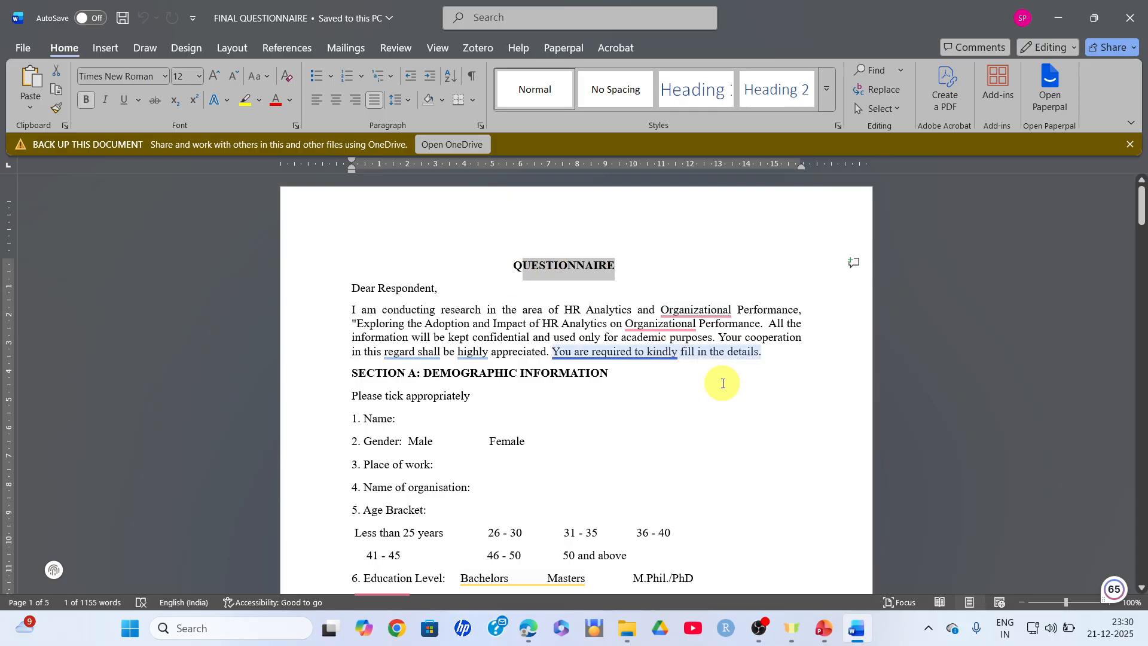
{"action": "left_click", "coordinate": [611, 265]}
{"action": "left_click_drag", "start_coordinate": [612, 264], "coordinate": [512, 264]}
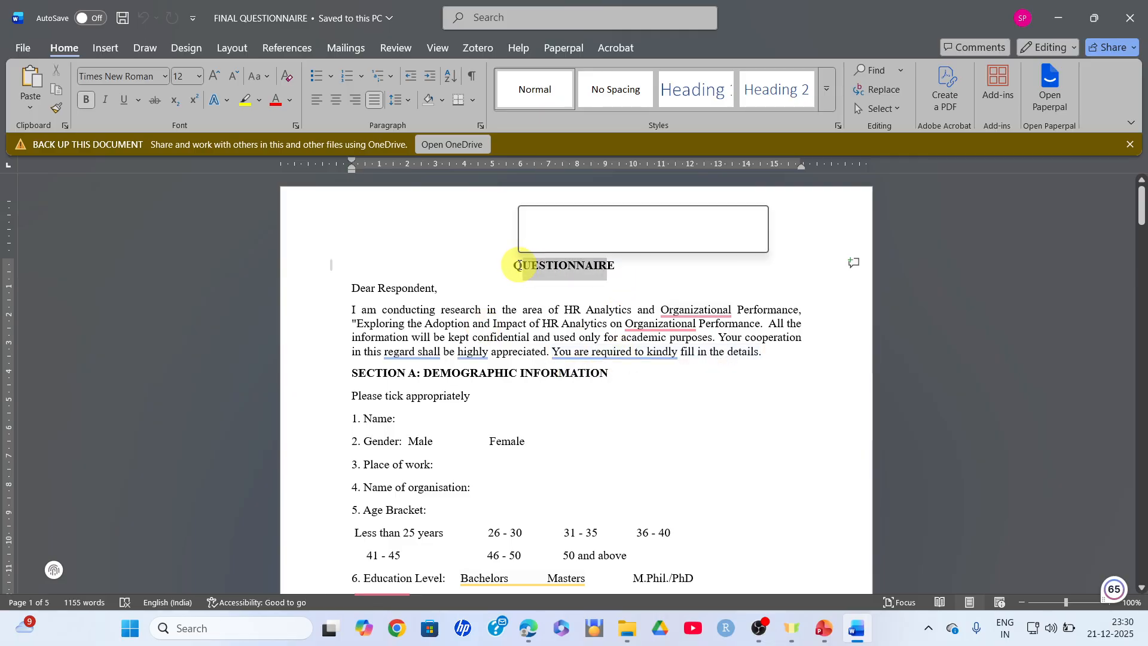
{"action": "left_click", "coordinate": [614, 265]}
{"action": "left_click_drag", "start_coordinate": [614, 265], "coordinate": [516, 268]}
{"action": "key", "text": "ctrl+c"}
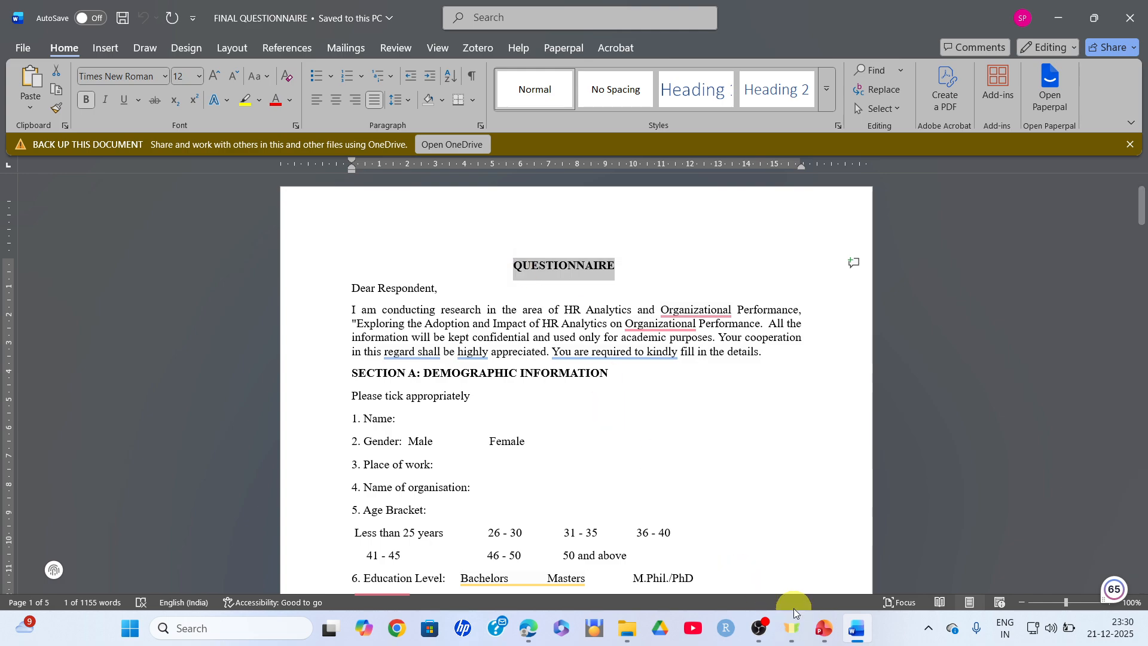
{"action": "left_click", "coordinate": [532, 629]}
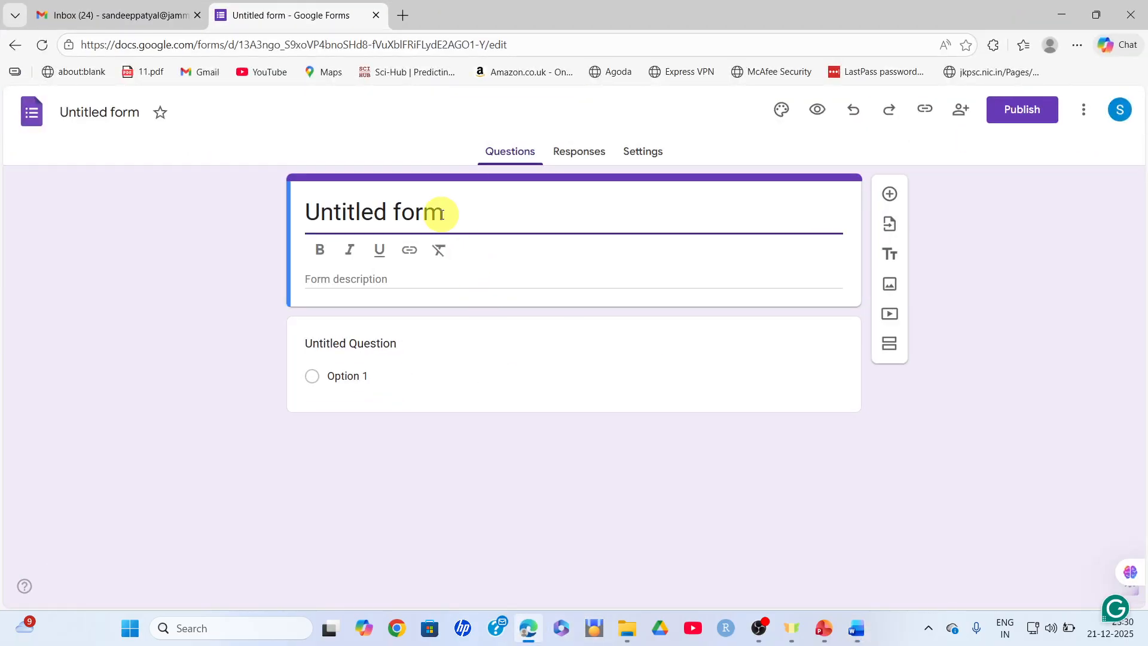
{"action": "key", "text": "BackSpace"}
{"action": "key", "text": "BackSpace"}
{"action": "key", "text": "BackSpace"}
{"action": "key", "text": "BackSpace"}
{"action": "key", "text": "BackSpace"}
{"action": "key", "text": "BackSpace"}
{"action": "key", "text": "BackSpace"}
{"action": "key", "text": "BackSpace"}
{"action": "key", "text": "BackSpace"}
{"action": "key", "text": "BackSpace"}
{"action": "key", "text": "BackSpace"}
{"action": "key", "text": "BackSpace"}
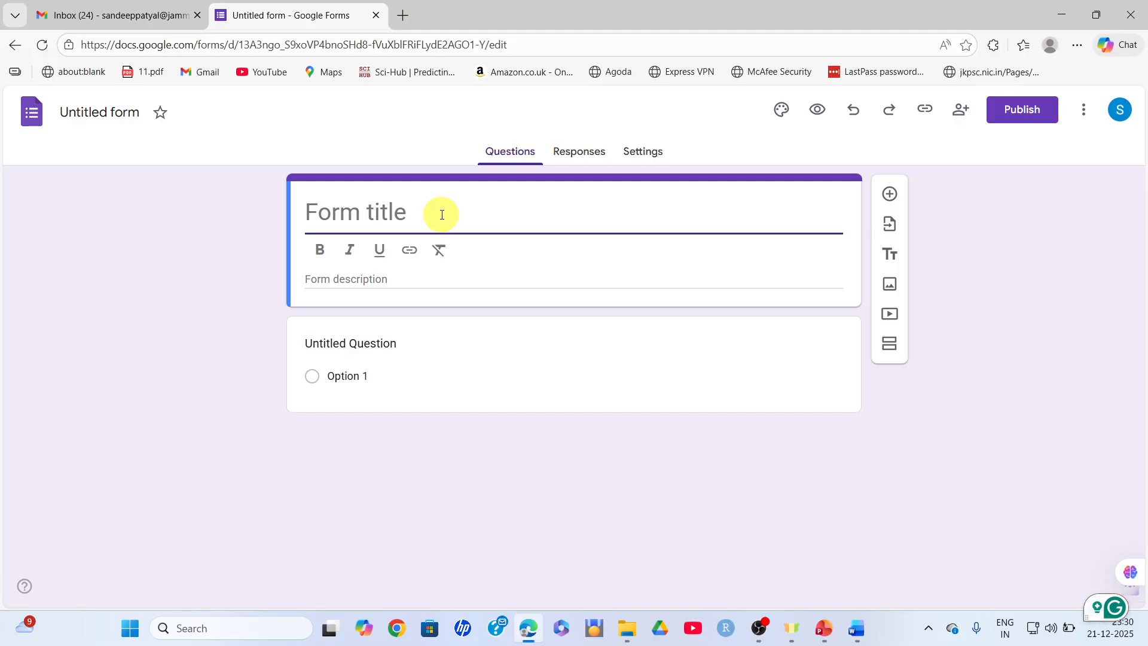
{"action": "key", "text": "ctrl+z"}
Paste the copied QUESTIONNAIRE heading into the form title and delete the Untitled form placeholder before it
{"action": "key", "text": "ctrl+v"}
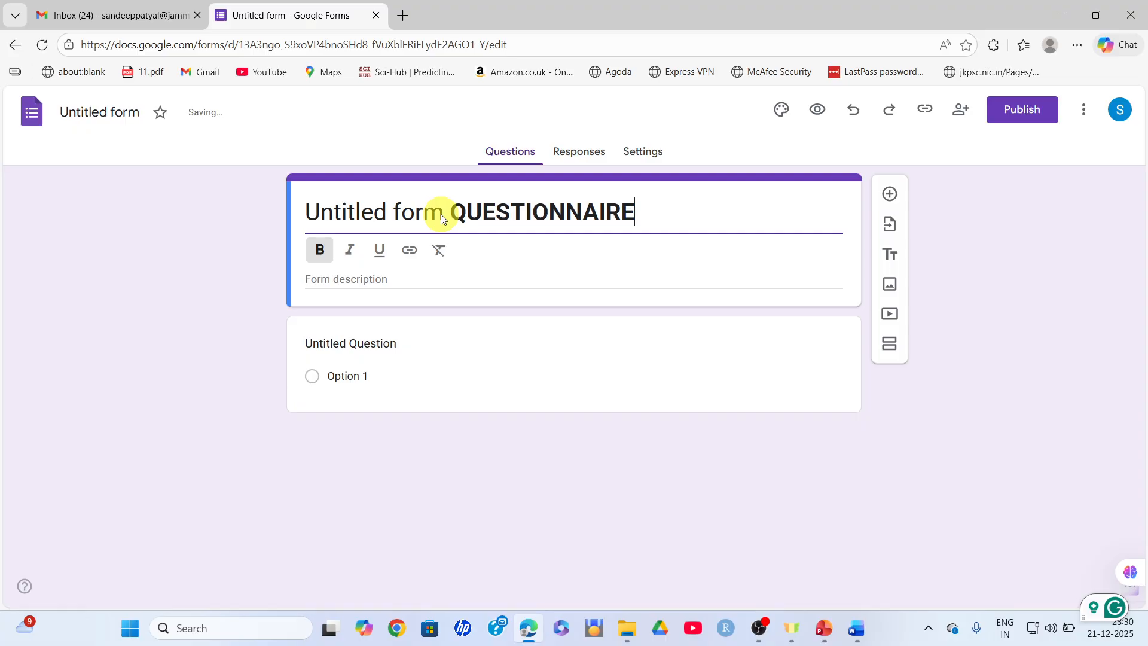
{"action": "left_click", "coordinate": [449, 213]}
{"action": "key", "text": "BackSpace"}
{"action": "key", "text": "BackSpace"}
{"action": "key", "text": "BackSpace"}
{"action": "key", "text": "BackSpace"}
{"action": "key", "text": "BackSpace"}
{"action": "key", "text": "BackSpace"}
{"action": "key", "text": "BackSpace"}
{"action": "key", "text": "BackSpace"}
{"action": "key", "text": "BackSpace"}
{"action": "key", "text": "BackSpace"}
{"action": "key", "text": "BackSpace"}
{"action": "key", "text": "BackSpace"}
{"action": "key", "text": "BackSpace"}
{"action": "key", "text": "BackSpace"}
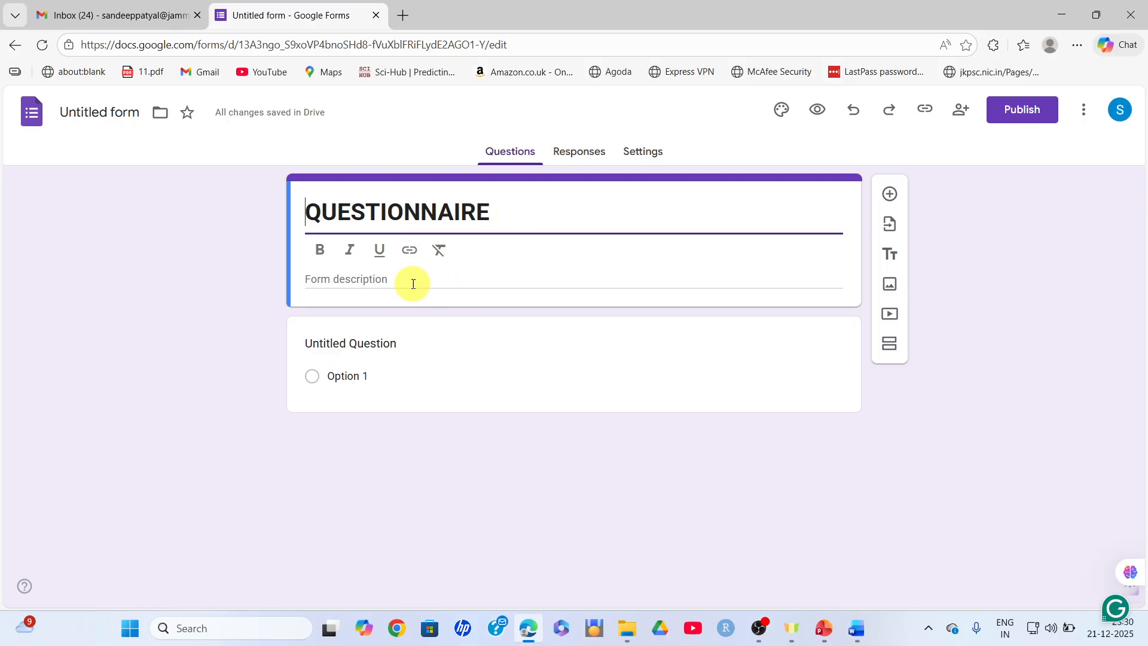
Open the form description for editing and switch to the FINAL QUESTIONNAIRE document in Word
{"action": "left_click", "coordinate": [379, 278]}
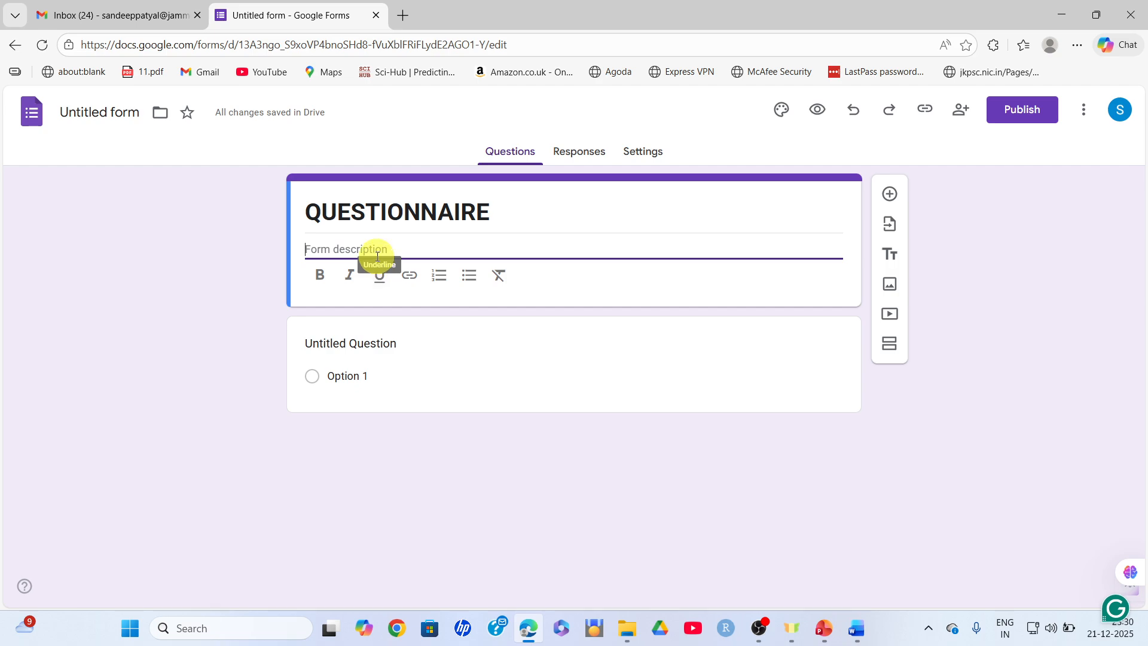
{"action": "left_click", "coordinate": [863, 631]}
{"action": "left_click", "coordinate": [715, 381]}
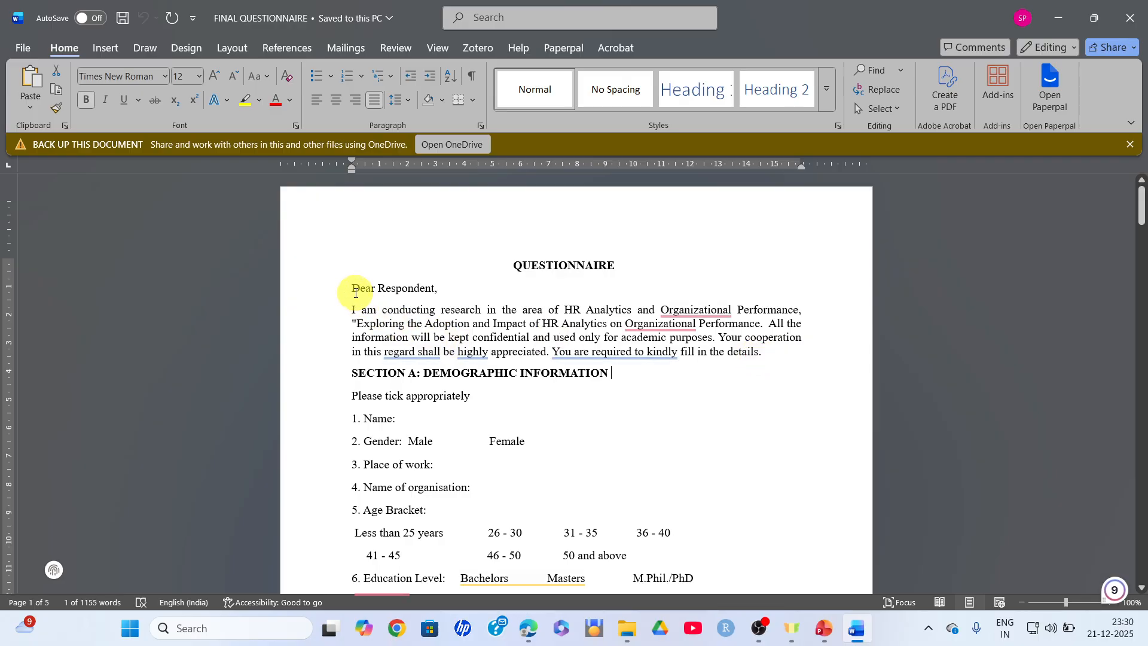
{"action": "left_click_drag", "start_coordinate": [553, 353], "coordinate": [794, 354]}
{"action": "left_click", "coordinate": [760, 354]}
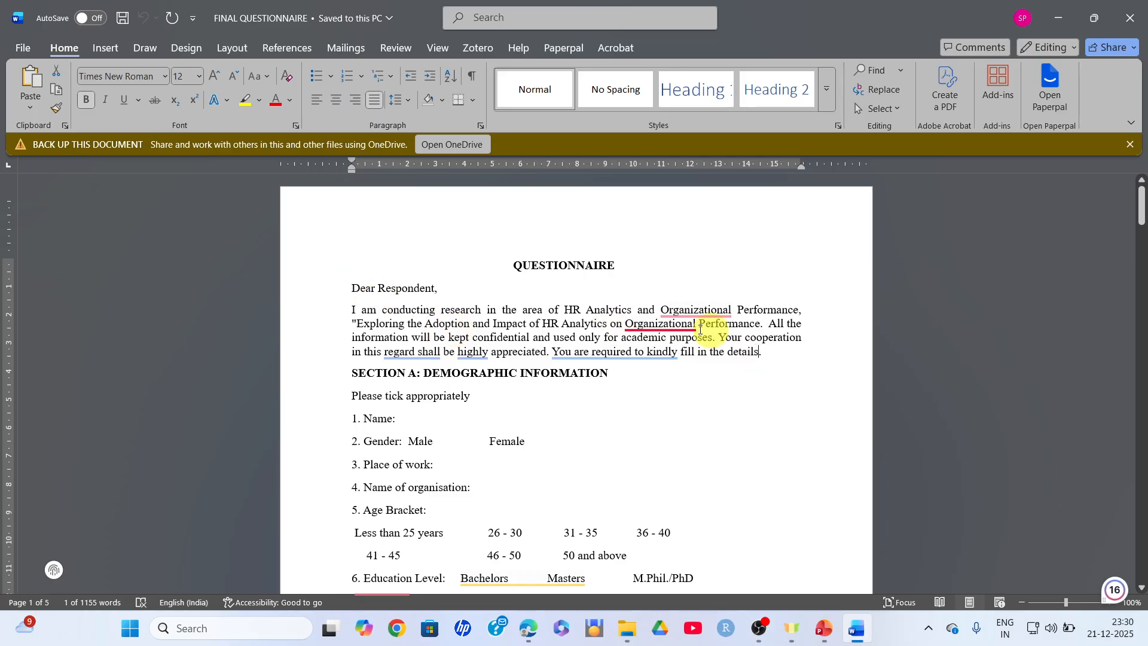
{"action": "left_click_drag", "start_coordinate": [769, 351], "coordinate": [353, 288]}
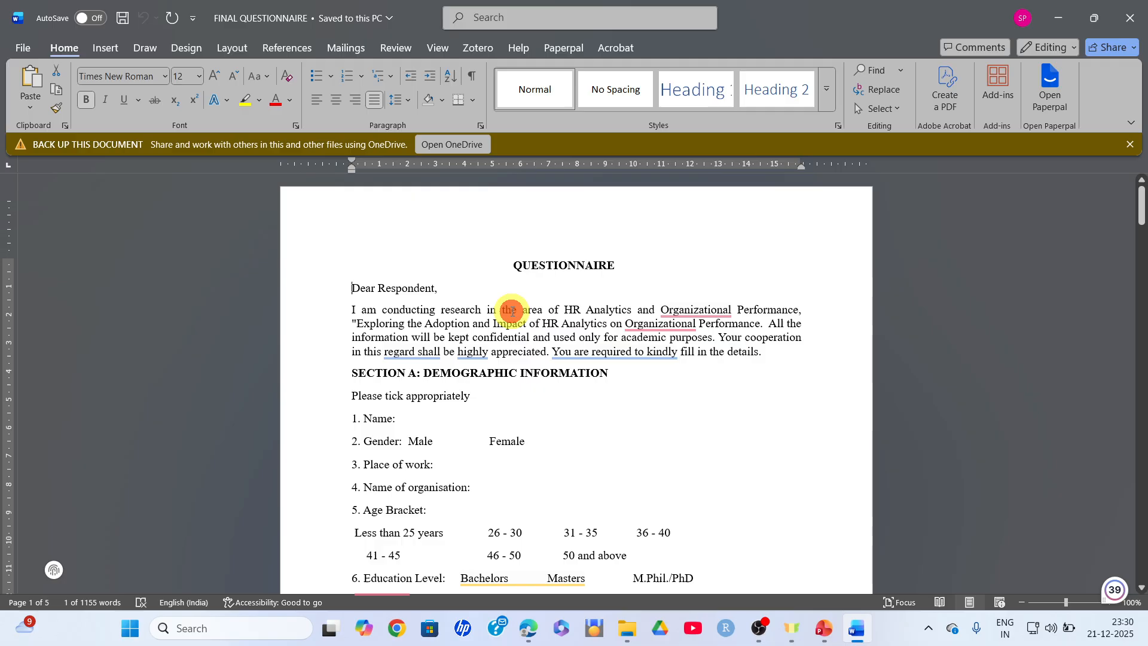
{"action": "left_click", "coordinate": [378, 296]}
{"action": "left_click", "coordinate": [456, 359]}
Copy the Dear Respondent greeting together with the whole introductory paragraph below it
{"action": "left_click", "coordinate": [379, 288]}
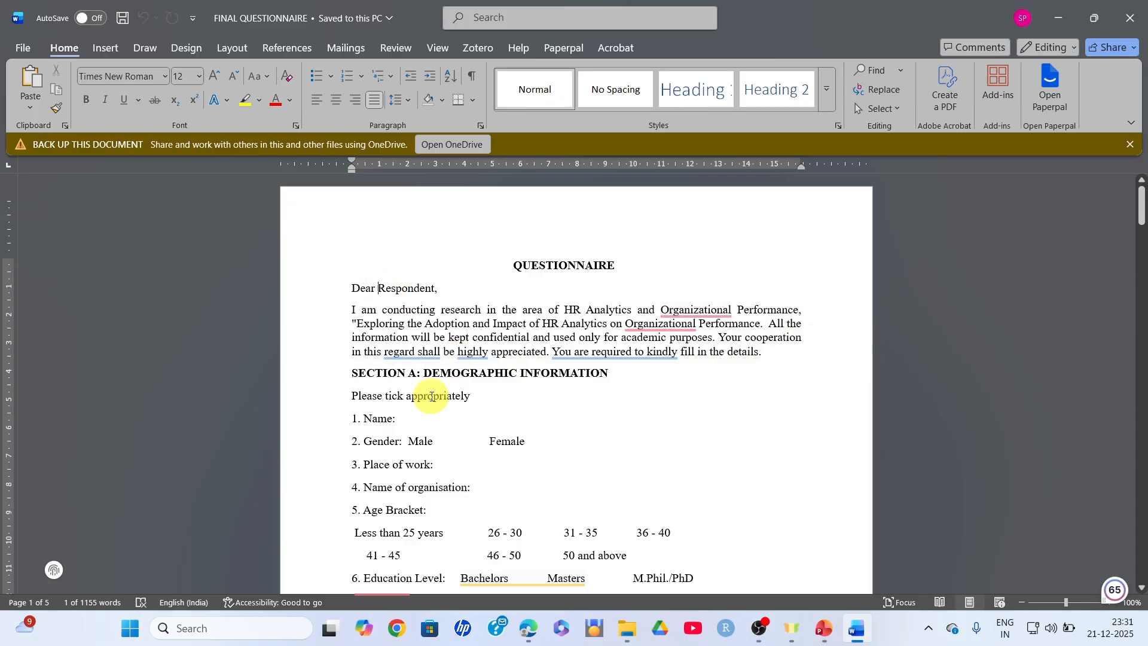
{"action": "key", "text": "Left"}
{"action": "key", "text": "shift+Down"}
{"action": "key", "text": "shift+Down"}
{"action": "key", "text": "shift+Down"}
{"action": "key", "text": "shift+Down"}
{"action": "key", "text": "shift+Down"}
{"action": "key", "text": "ctrl+c"}
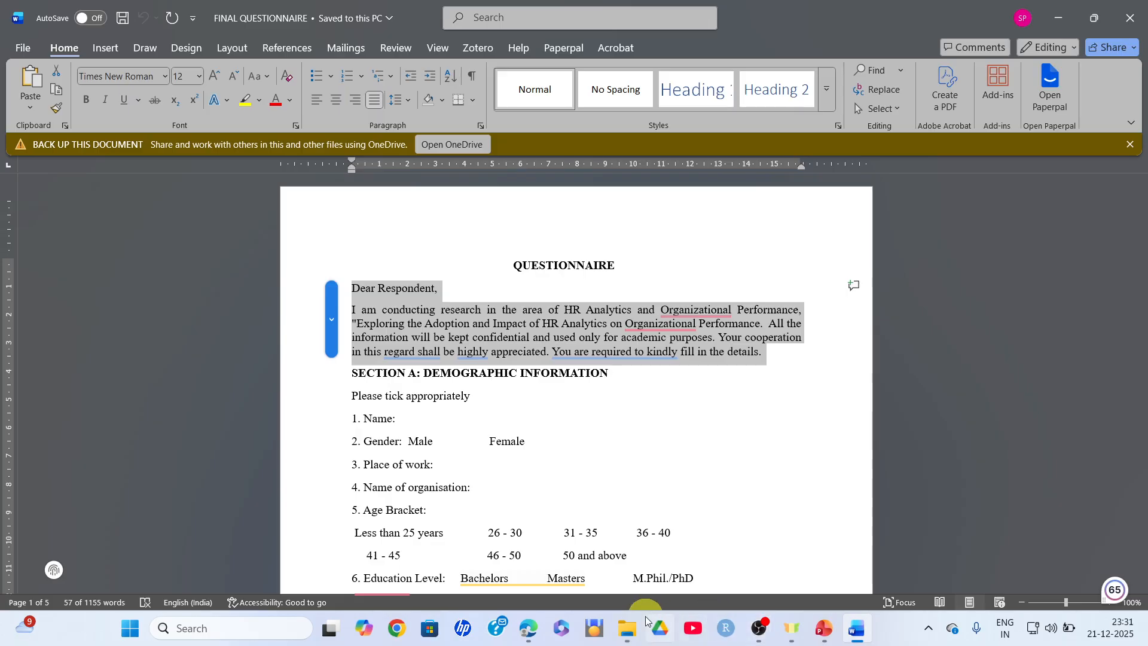
Switch back to the form in the browser and paste the copied introduction as the form description
{"action": "left_click", "coordinate": [529, 627]}
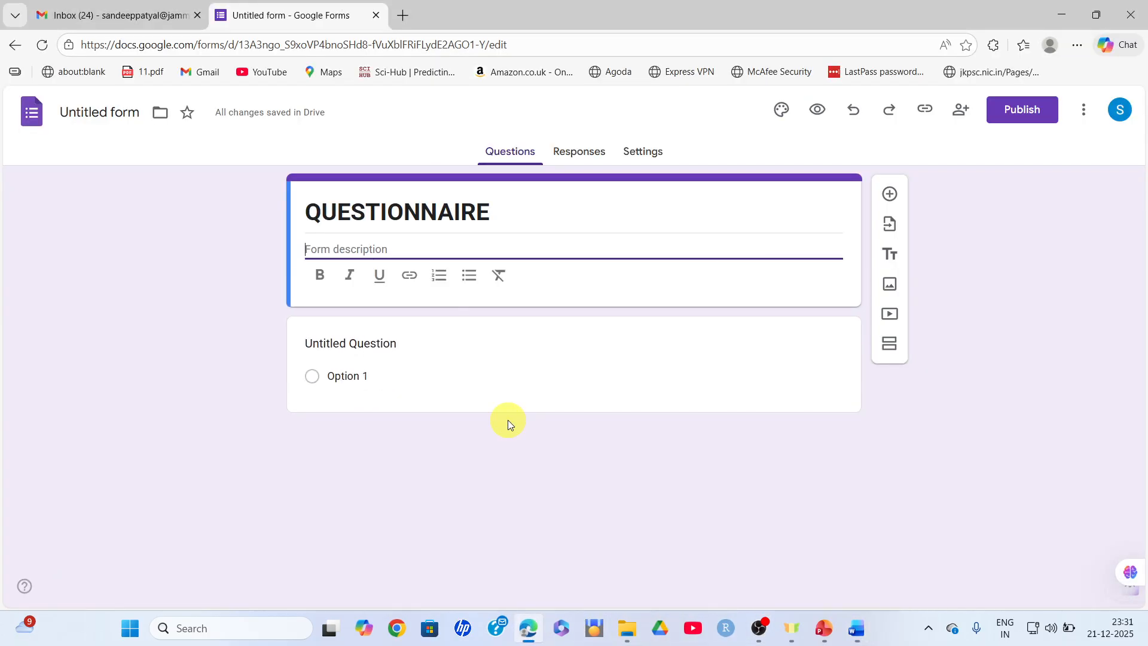
{"action": "left_click", "coordinate": [348, 251]}
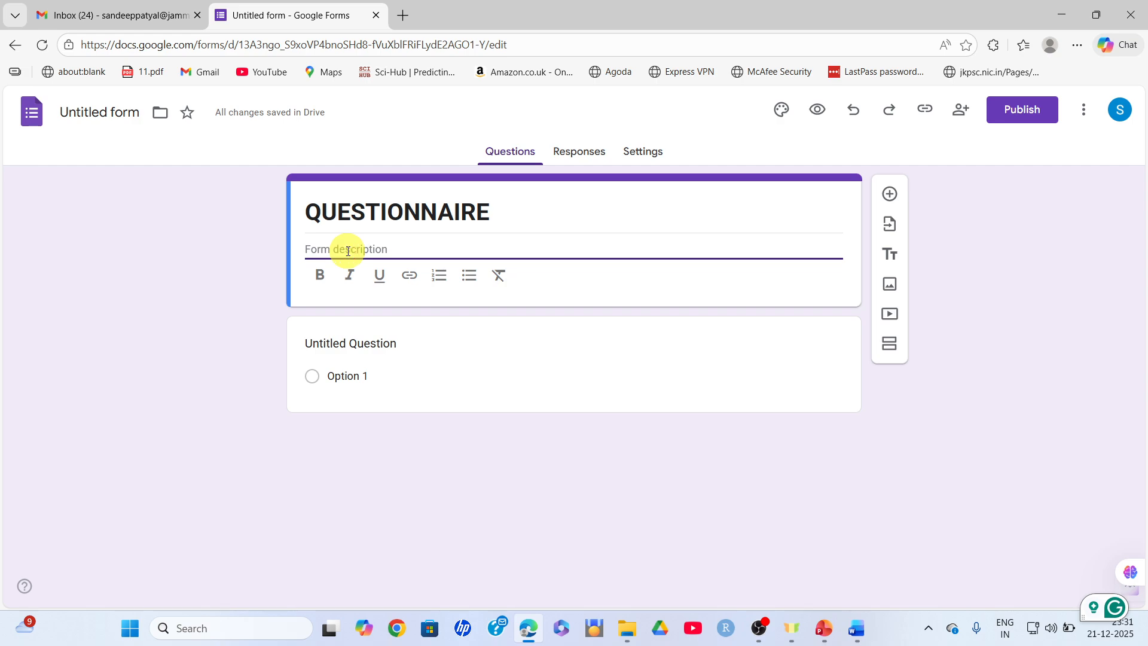
{"action": "key", "text": "ctrl+v"}
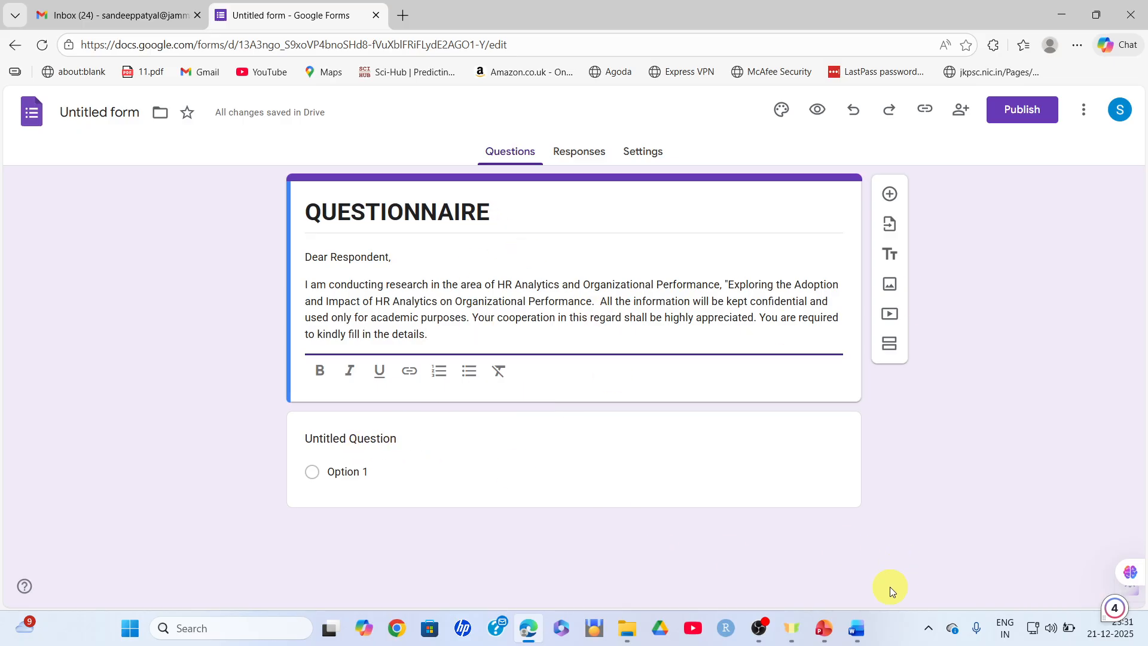
Copy the SECTION A: DEMOGRAPHIC INFORMATION heading from the Word document and return to the form in the browser
{"action": "left_click", "coordinate": [858, 628]}
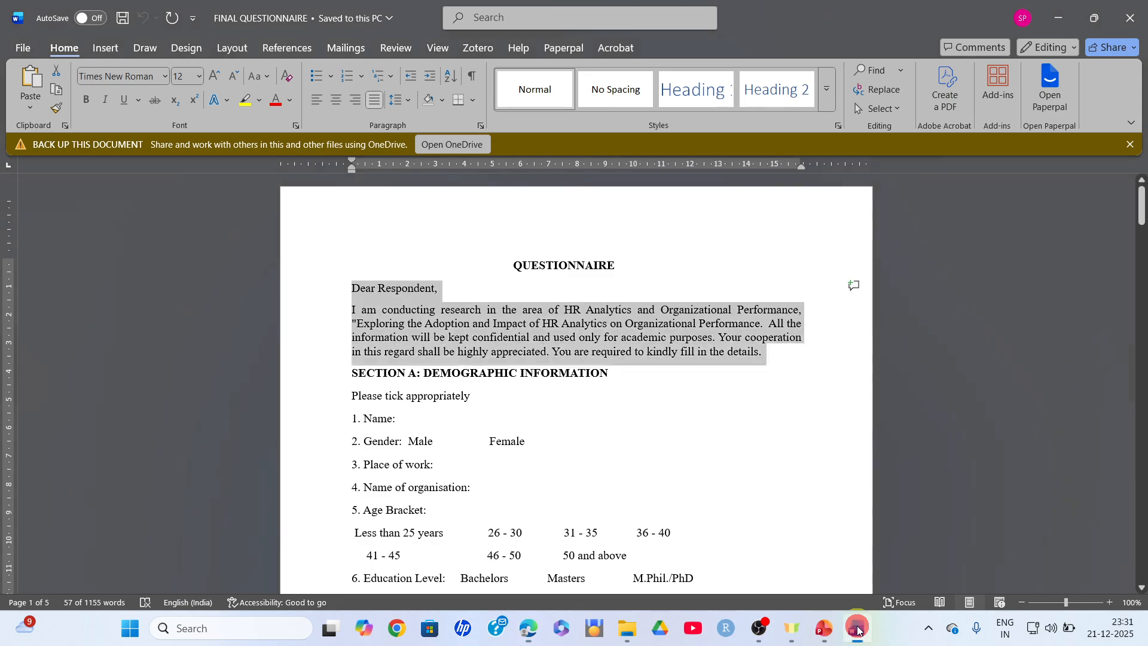
{"action": "left_click_drag", "start_coordinate": [1143, 205], "coordinate": [1144, 226]}
{"action": "left_click", "coordinate": [635, 364]}
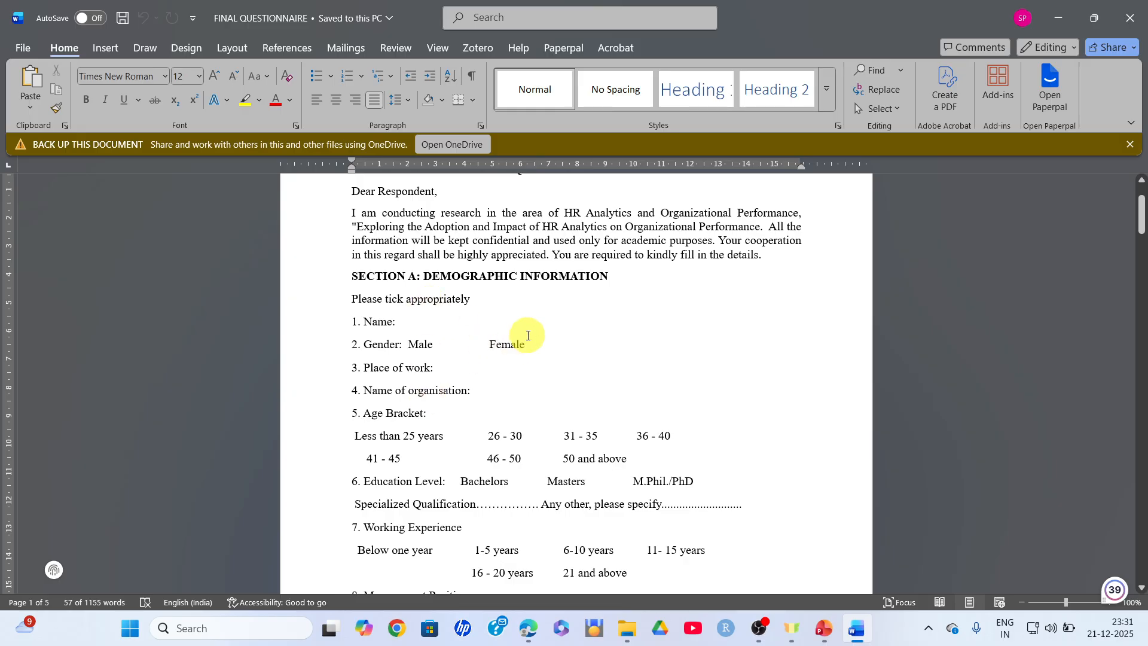
{"action": "left_click_drag", "start_coordinate": [610, 277], "coordinate": [334, 276]}
{"action": "key", "text": "ctrl+c"}
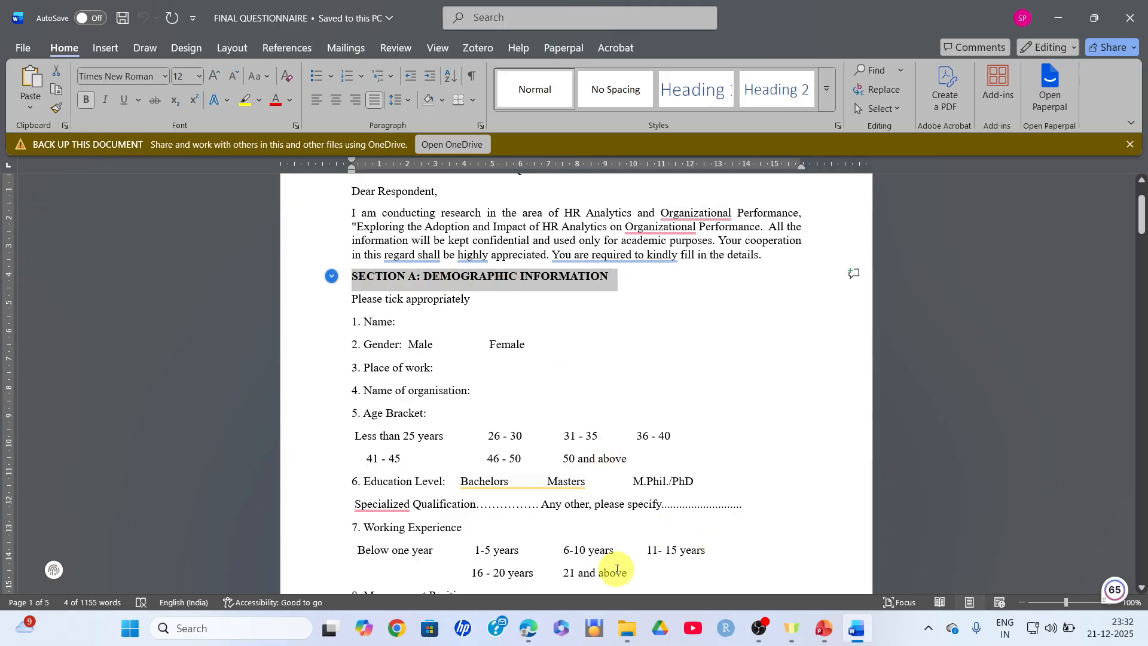
{"action": "left_click", "coordinate": [627, 629]}
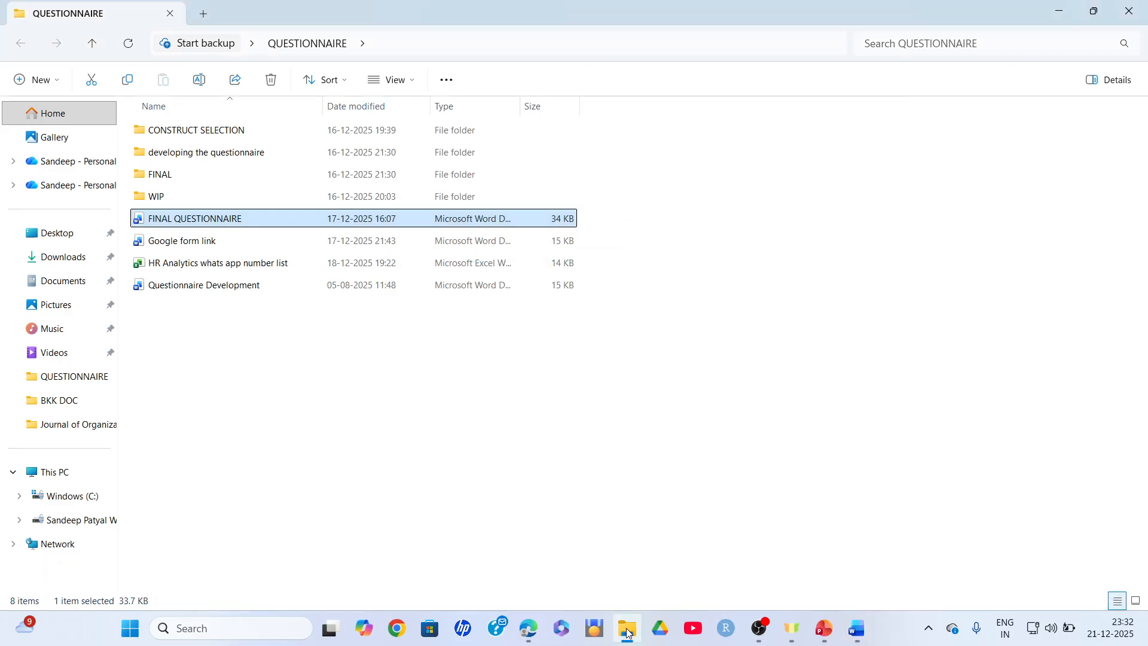
{"action": "left_click", "coordinate": [527, 628]}
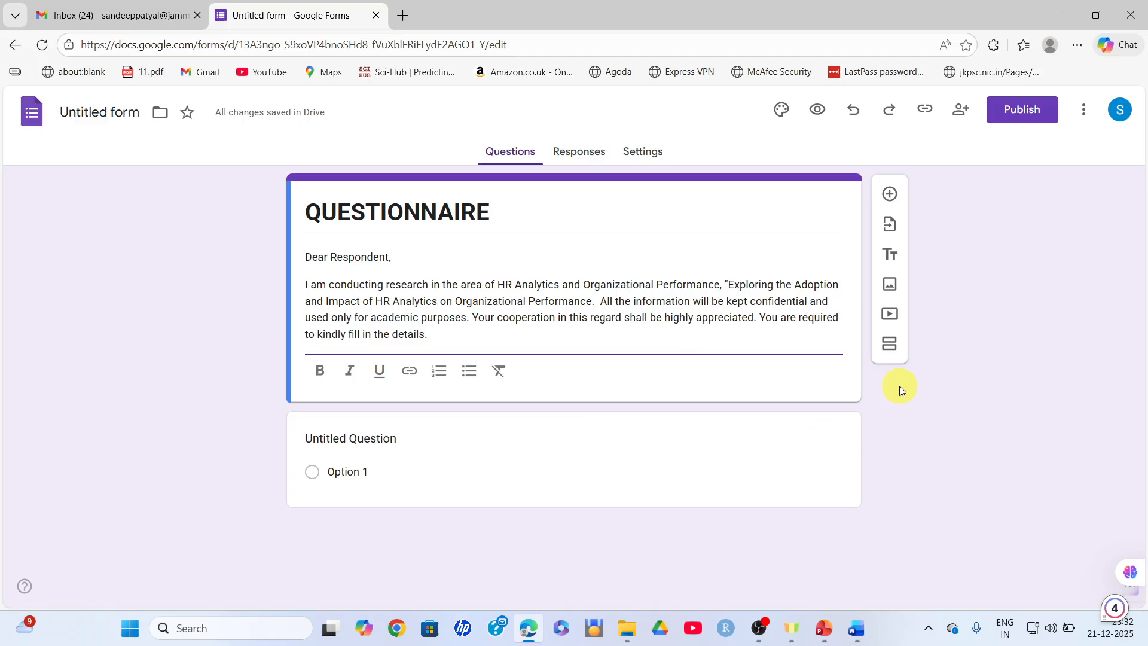
Add a new section after the introduction and replace its placeholder title with the copied SECTION A: DEMOGRAPHIC INFORMATION
{"action": "left_click", "coordinate": [890, 345]}
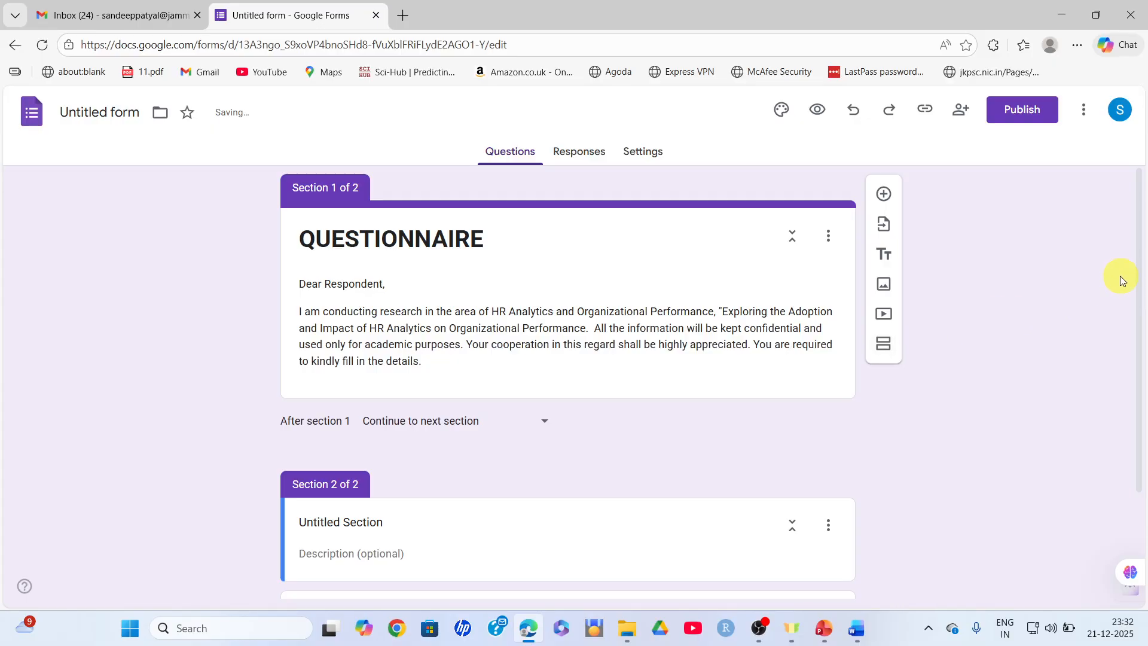
{"action": "left_click_drag", "start_coordinate": [1141, 267], "coordinate": [1144, 359]}
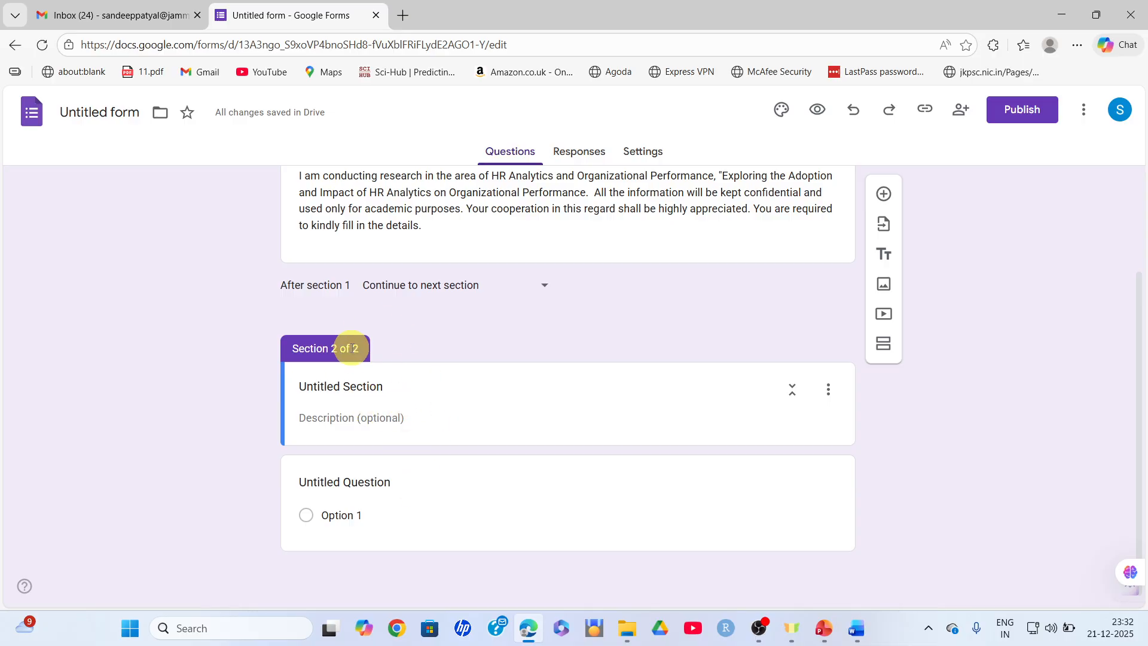
{"action": "left_click", "coordinate": [365, 388]}
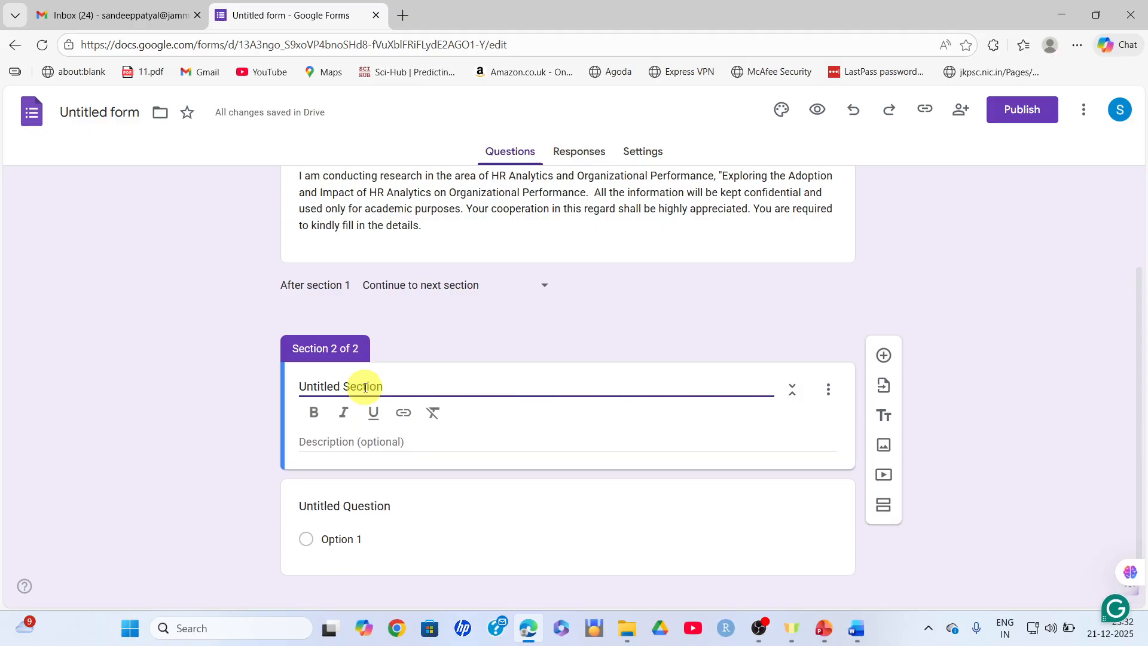
{"action": "left_click", "coordinate": [412, 378]}
{"action": "key", "text": "BackSpace"}
{"action": "key", "text": "BackSpace"}
{"action": "key", "text": "BackSpace"}
{"action": "key", "text": "BackSpace"}
{"action": "key", "text": "BackSpace"}
{"action": "key", "text": "BackSpace"}
{"action": "key", "text": "BackSpace"}
{"action": "key", "text": "BackSpace"}
{"action": "key", "text": "BackSpace"}
{"action": "key", "text": "BackSpace"}
{"action": "key", "text": "BackSpace"}
{"action": "key", "text": "BackSpace"}
{"action": "key", "text": "BackSpace"}
{"action": "key", "text": "BackSpace"}
{"action": "key", "text": "BackSpace"}
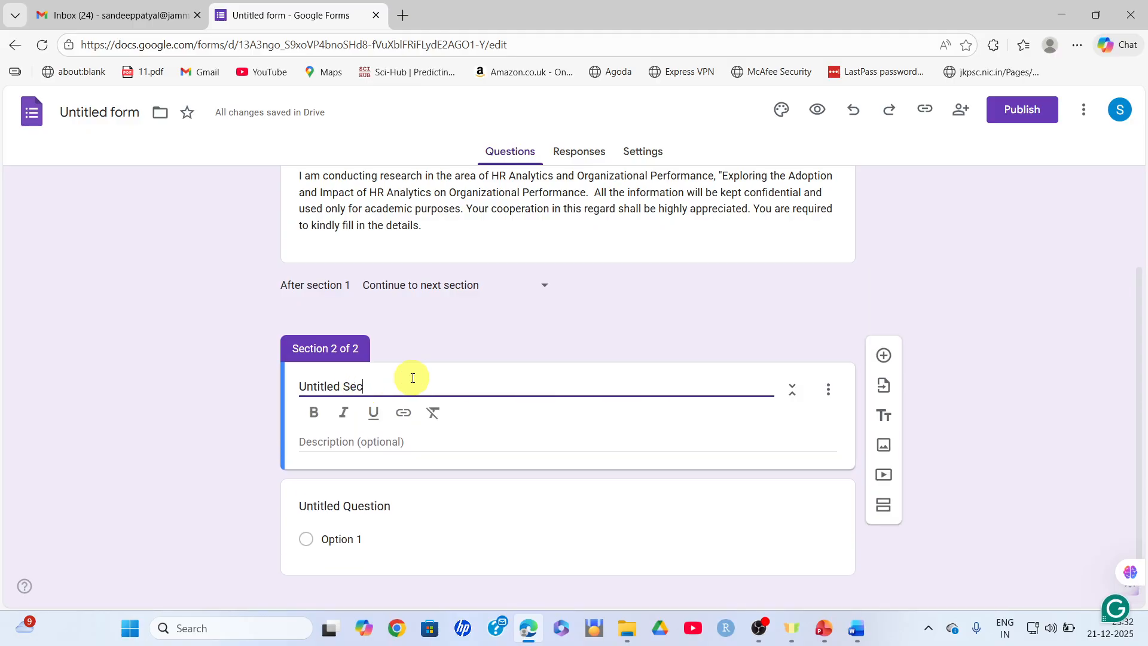
{"action": "key", "text": "ctrl+v"}
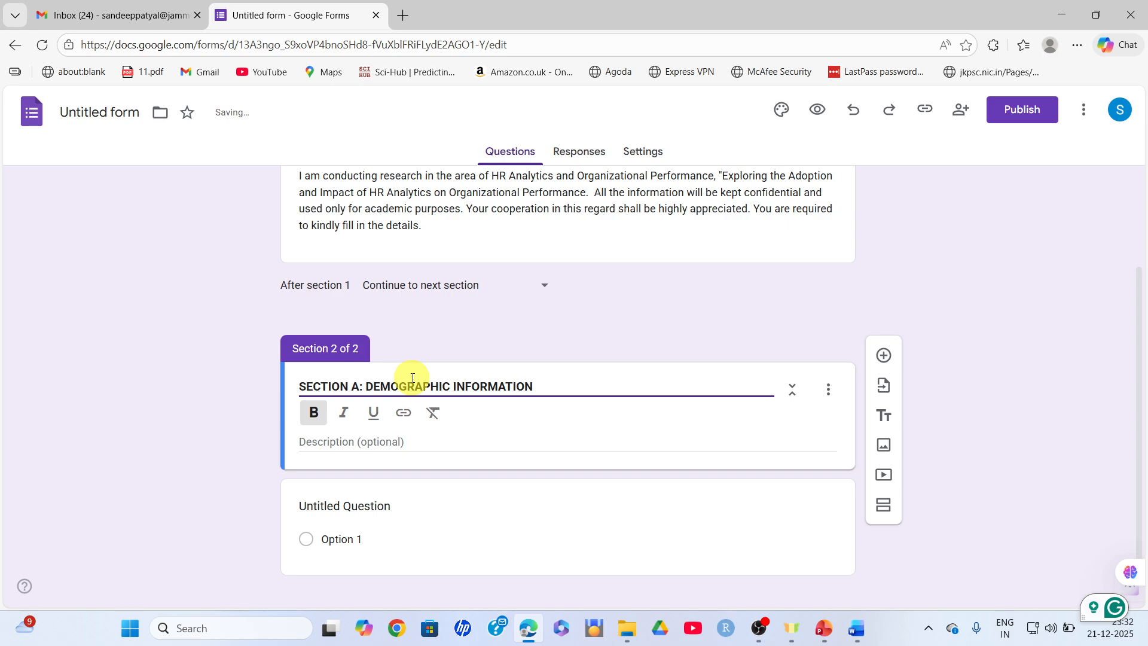
{"action": "left_click", "coordinate": [235, 424]}
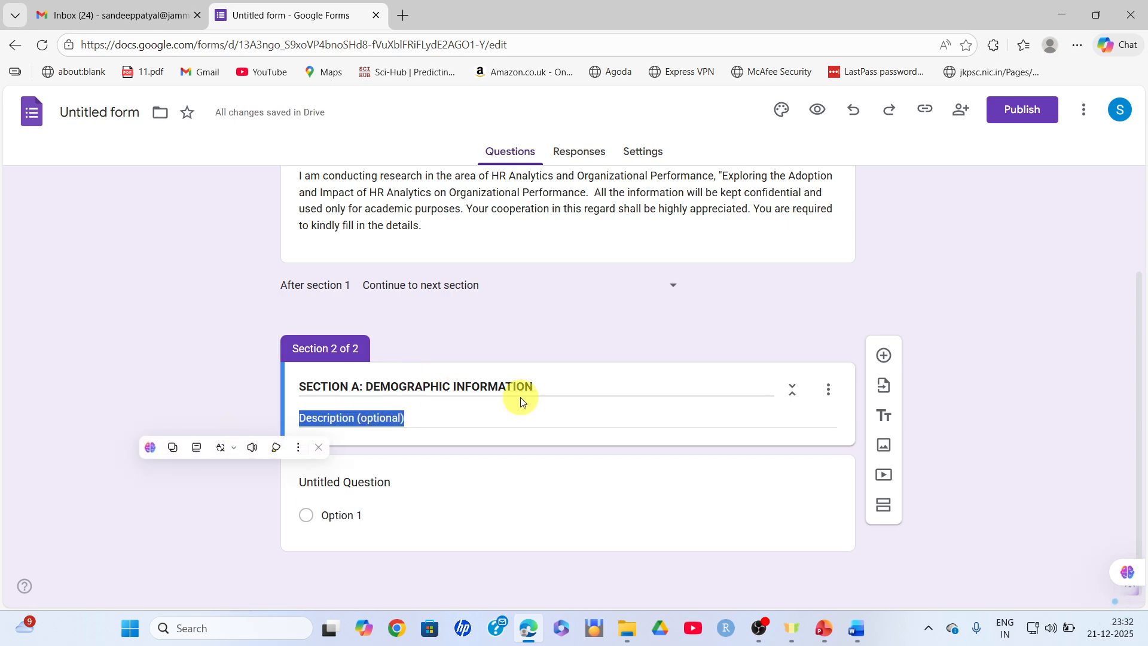
Check the first demographic item in the Word questionnaire and switch back to the form
{"action": "left_click", "coordinate": [861, 639]}
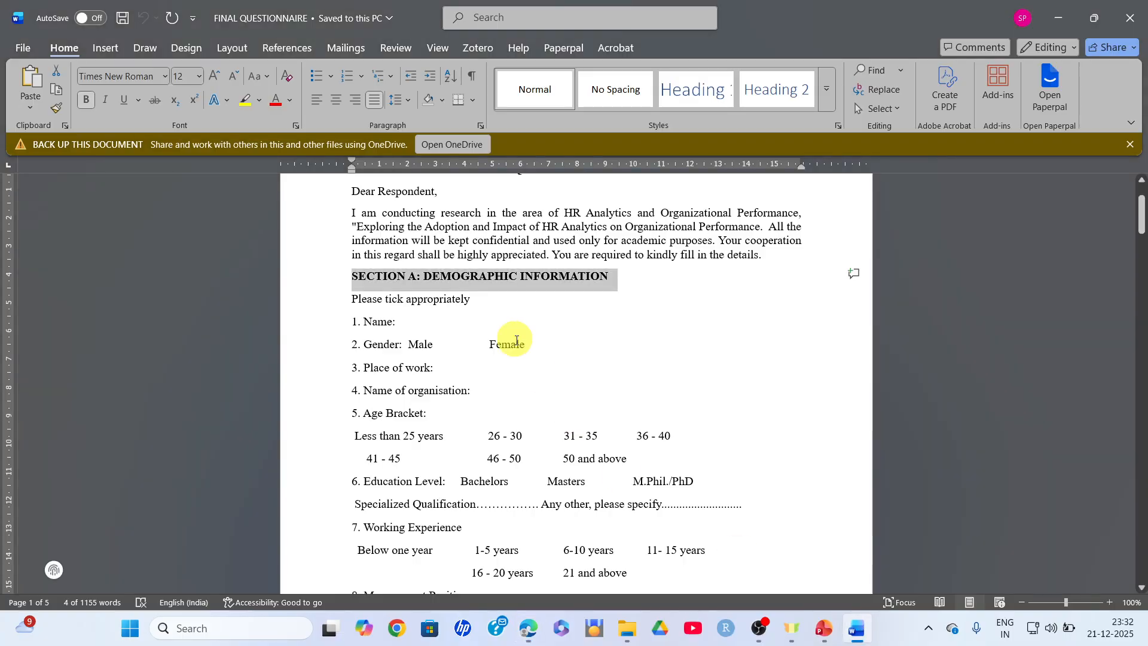
{"action": "left_click", "coordinate": [487, 319]}
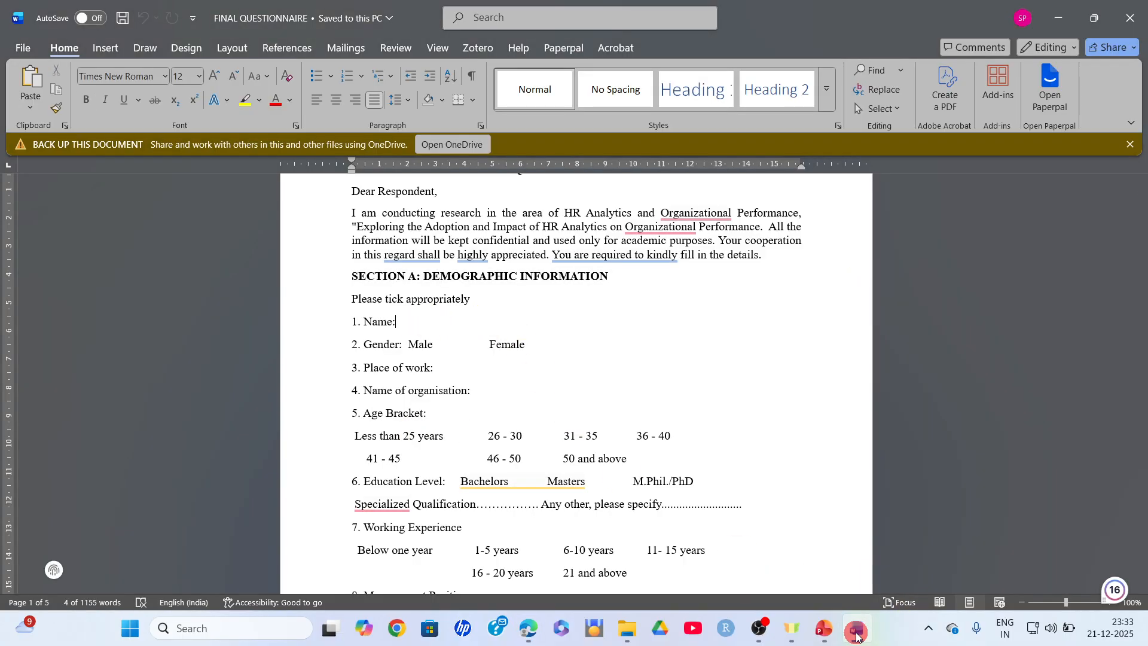
{"action": "key", "text": "alt+Tab"}
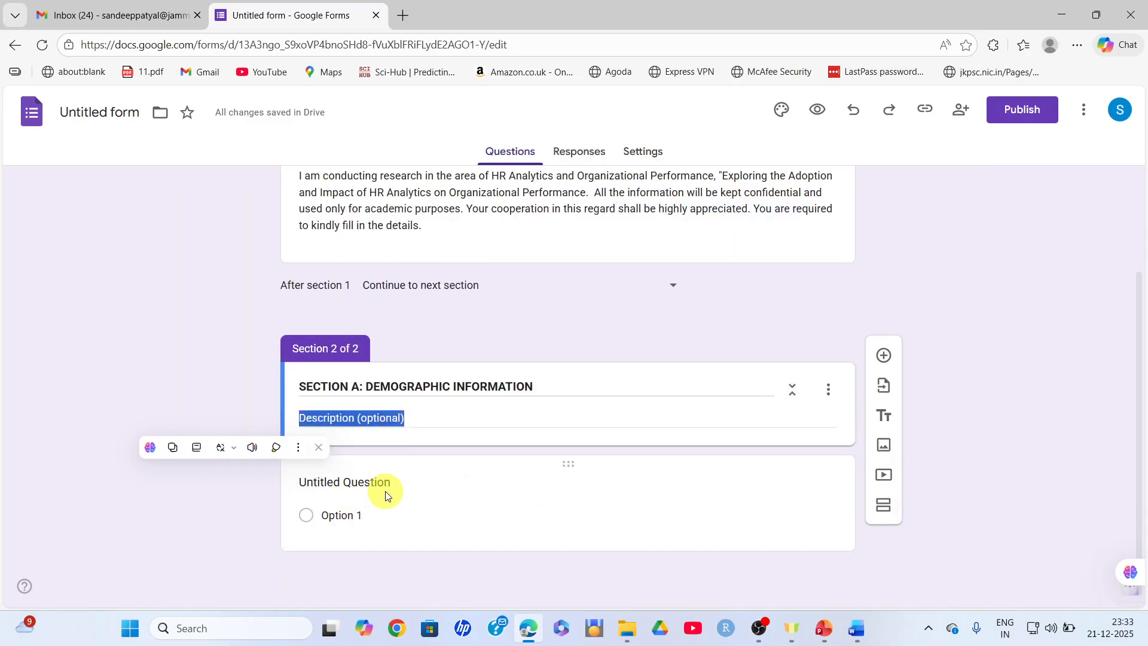
Replace the untitled question's text in Section A with Name
{"action": "left_click", "coordinate": [408, 487]}
{"action": "key", "text": "BackSpace"}
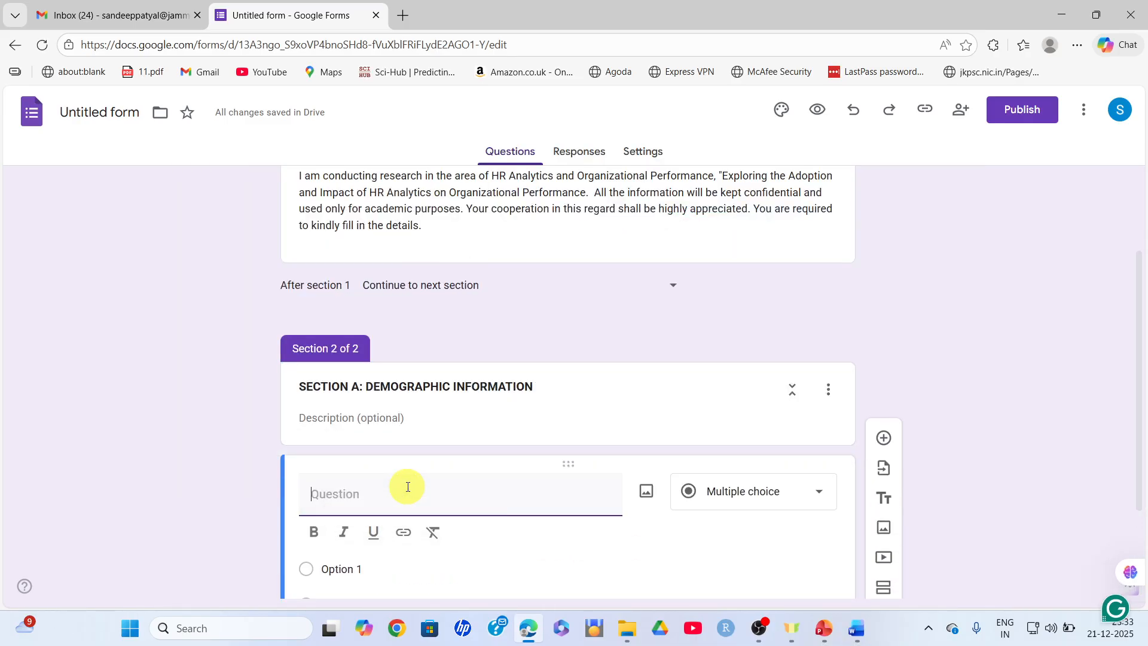
{"action": "type", "text": "N"}
{"action": "type", "text": "am"}
{"action": "key", "text": "BackSpace"}
{"action": "key", "text": "BackSpace"}
{"action": "type", "text": "e"}
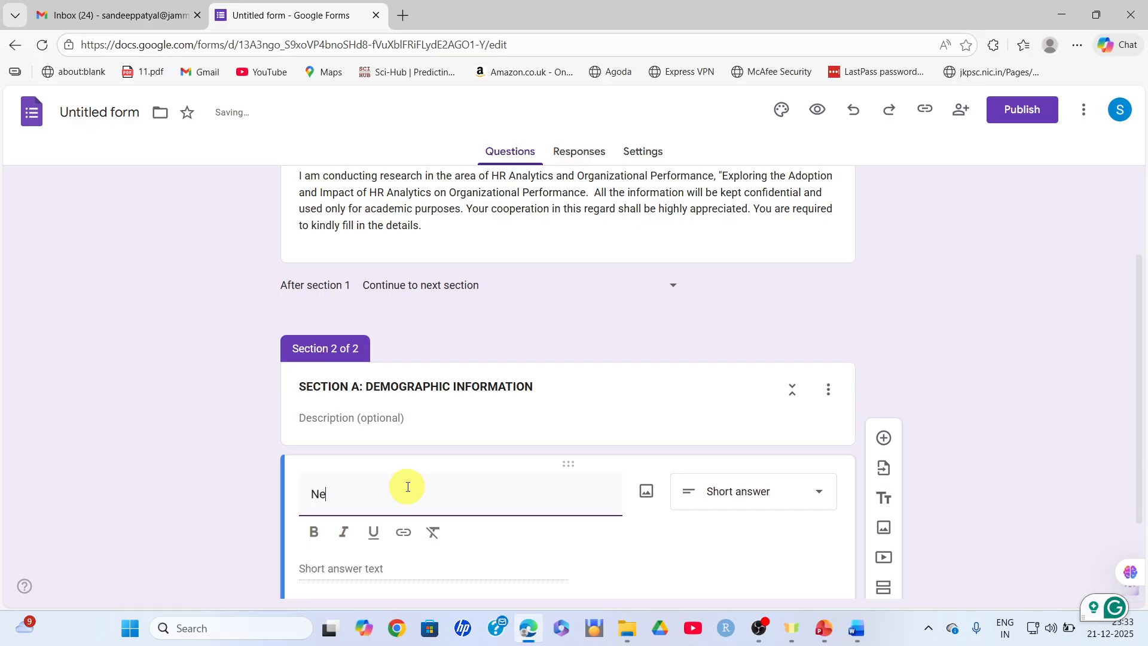
{"action": "type", "text": "eame"}
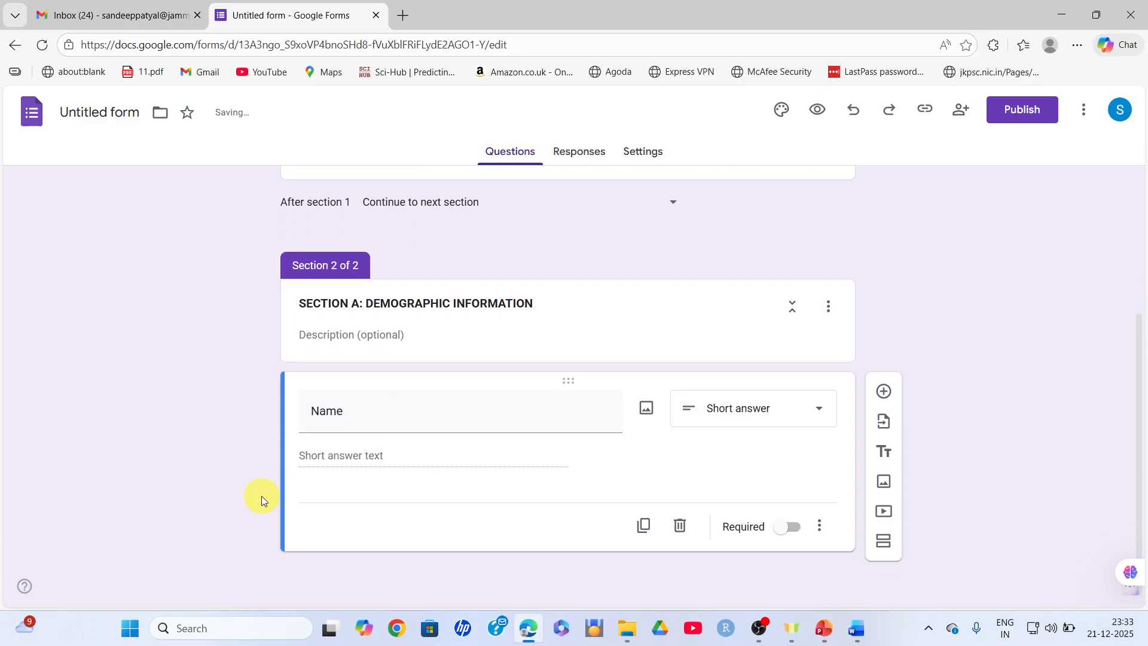
Look through the available answer types for the Name question without changing Short answer
{"action": "left_click", "coordinate": [813, 417]}
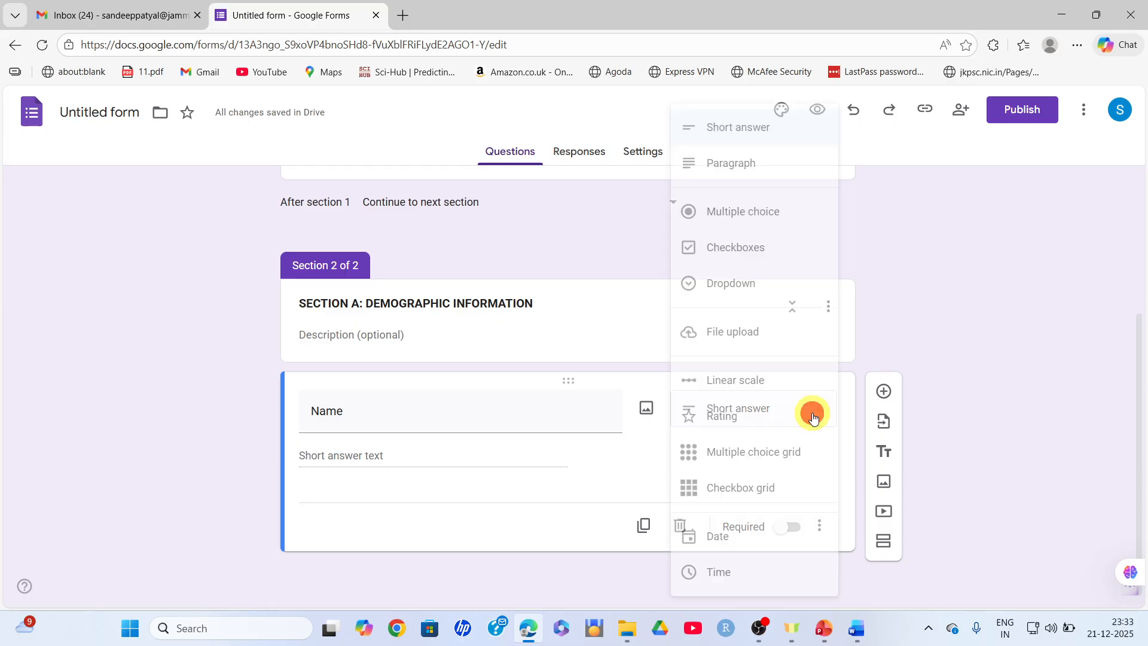
{"action": "left_click", "coordinate": [912, 336]}
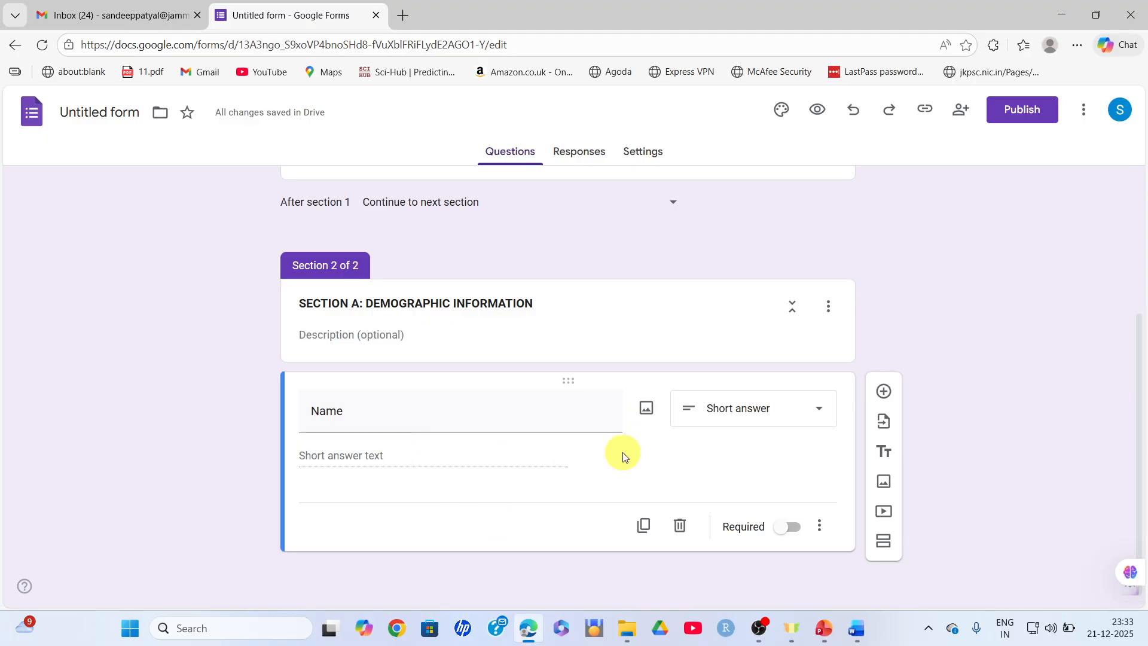
{"action": "left_click", "coordinate": [752, 409]}
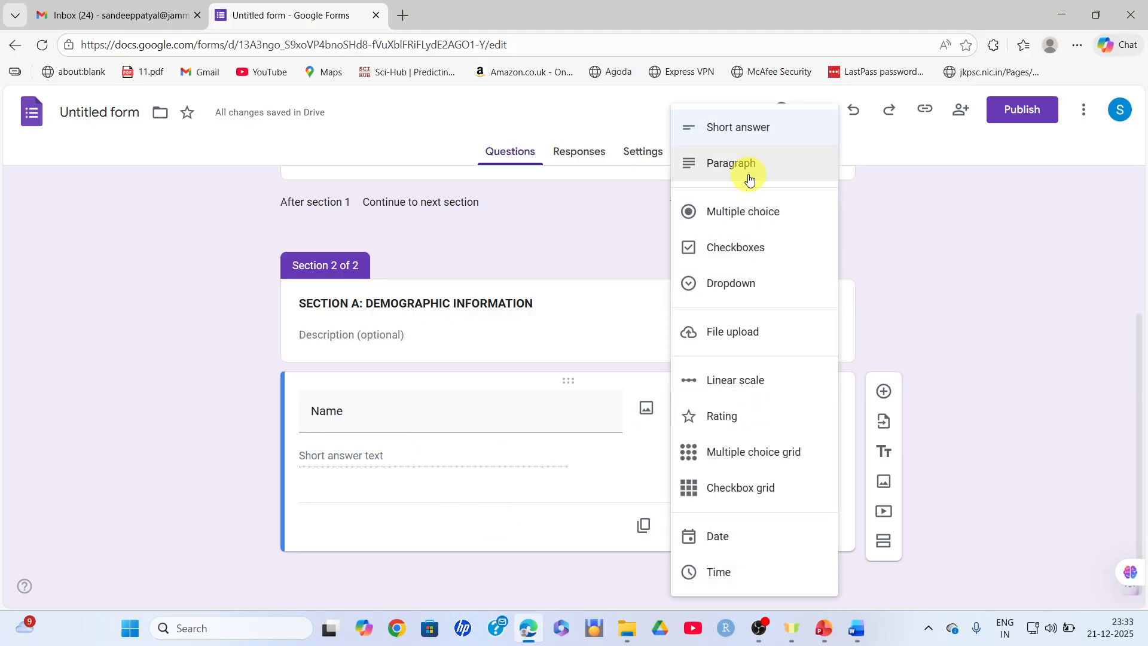
{"action": "left_click", "coordinate": [375, 456]}
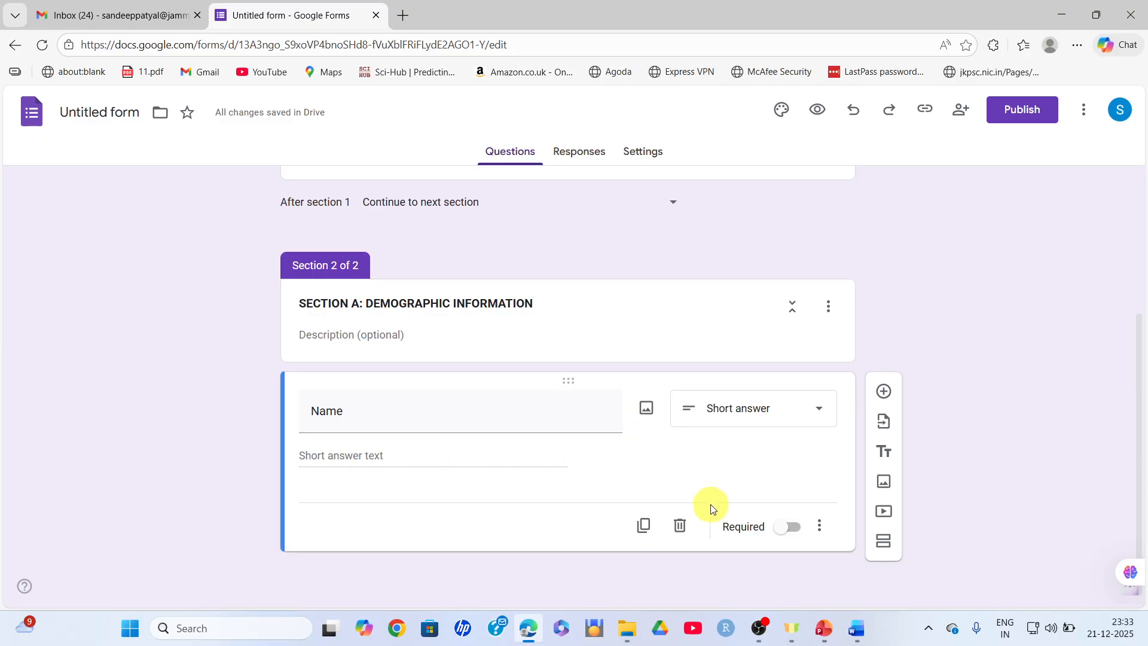
Make the Name question required
{"action": "left_click", "coordinate": [790, 530]}
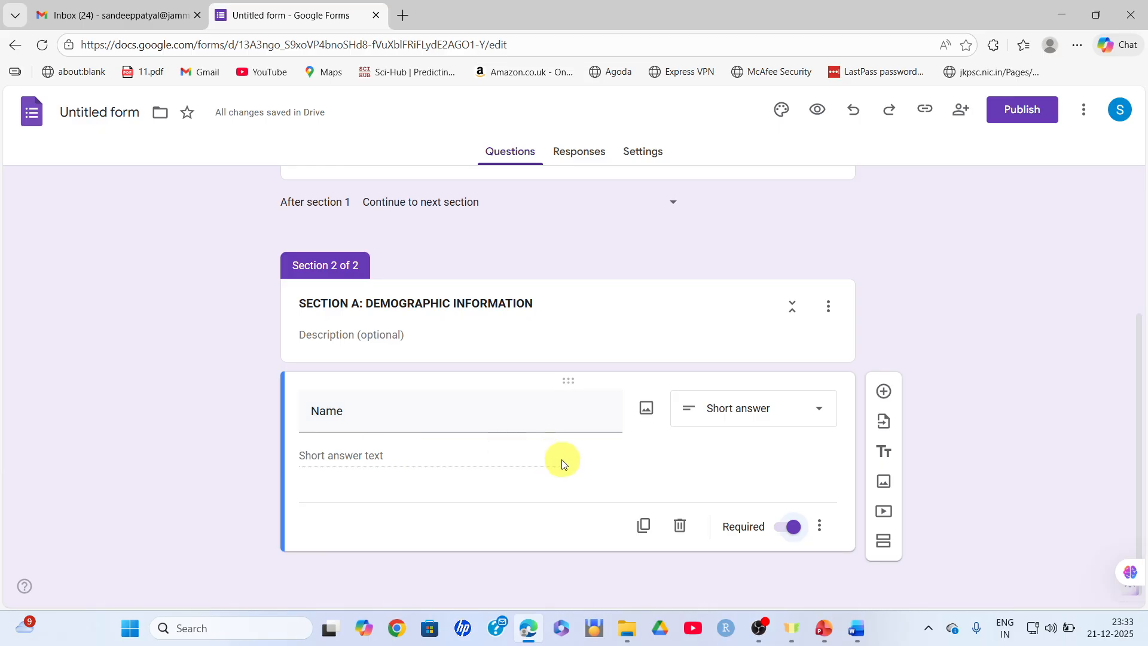
{"action": "left_click", "coordinate": [785, 536]}
{"action": "left_click_drag", "start_coordinate": [1139, 330], "coordinate": [1139, 364]}
{"action": "left_click", "coordinate": [1020, 461]}
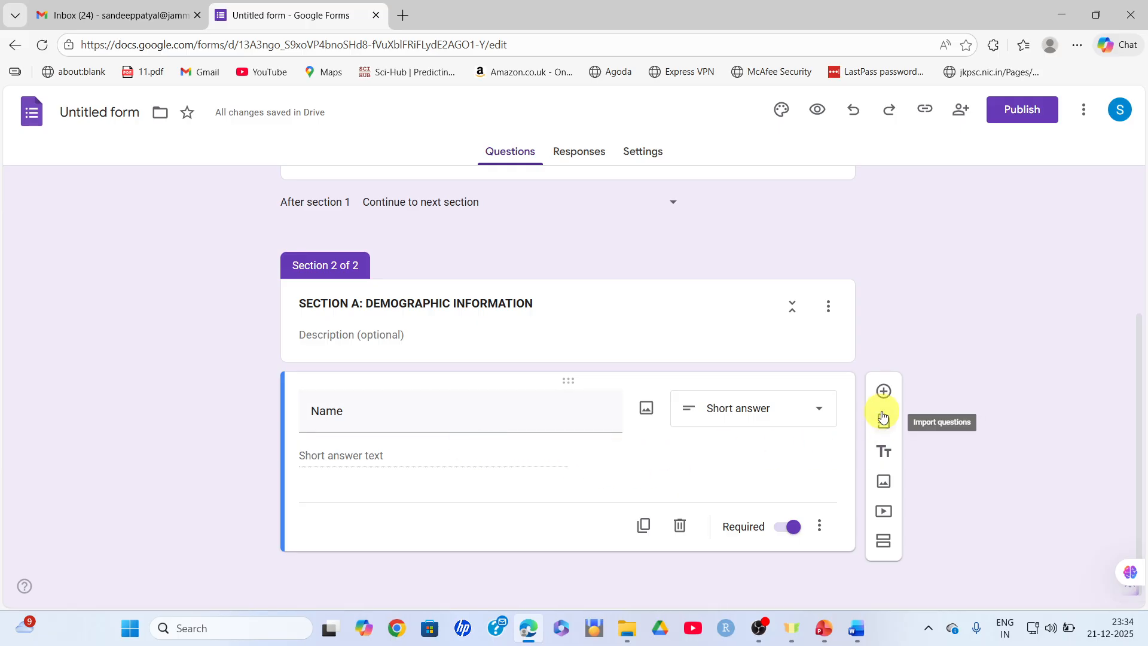
Add a new question below Name in Section A and title it Gender
{"action": "left_click", "coordinate": [882, 392]}
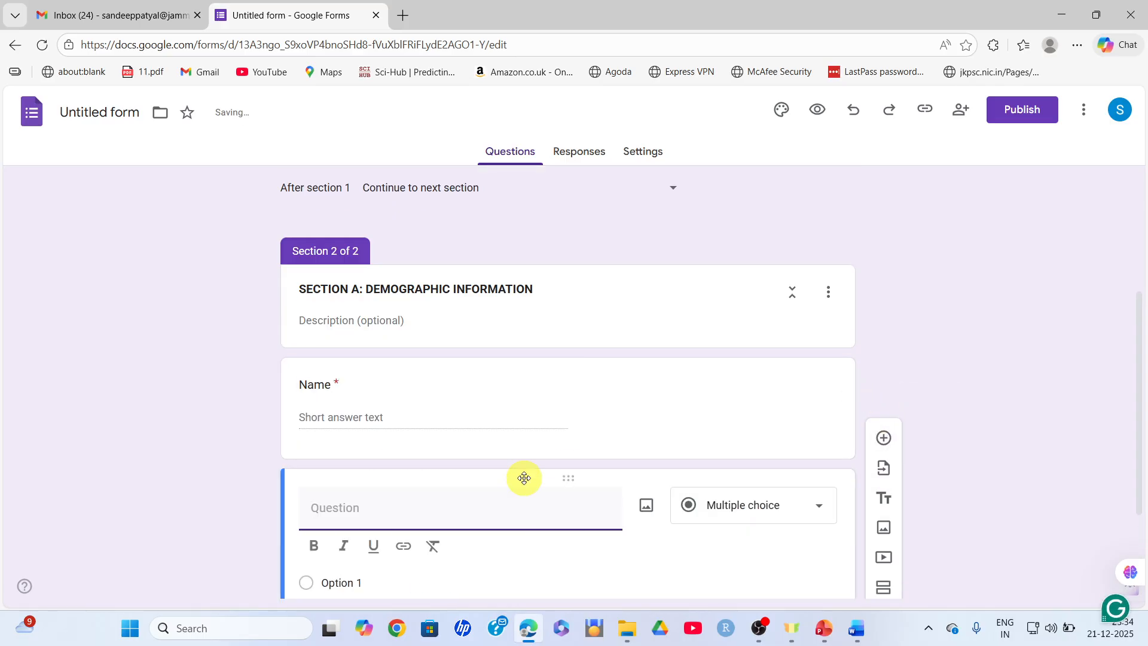
{"action": "left_click", "coordinate": [371, 507]}
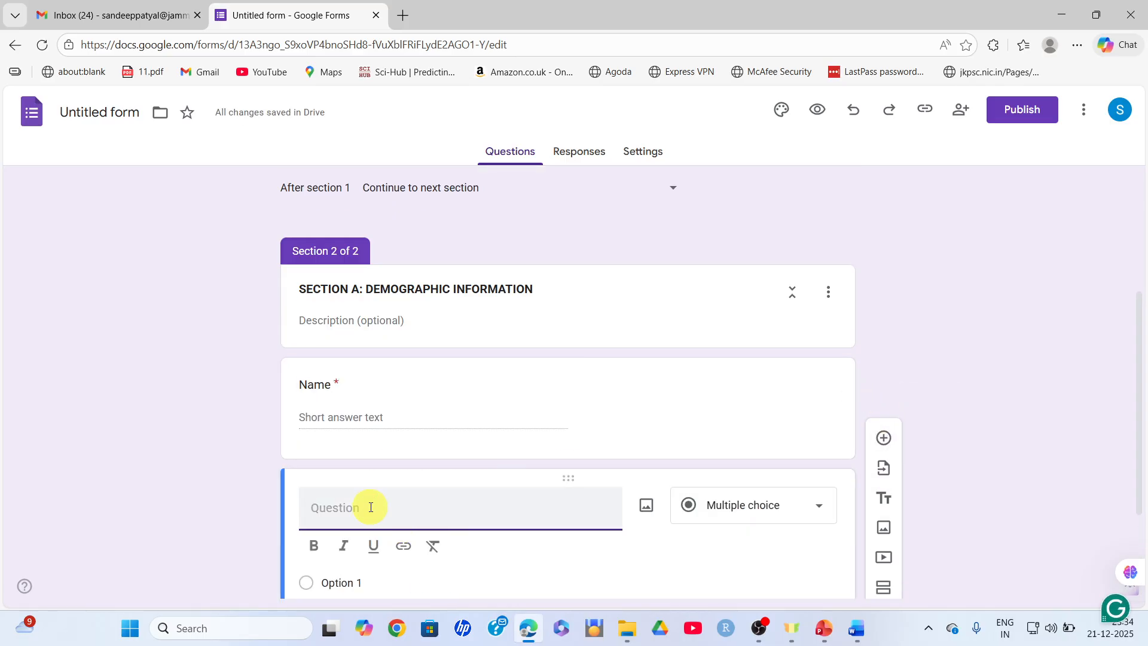
{"action": "type", "text": "gene"}
{"action": "type", "text": "er"}
{"action": "key", "text": "BackSpace"}
{"action": "key", "text": "BackSpace"}
{"action": "key", "text": "BackSpace"}
{"action": "key", "text": "BackSpace"}
{"action": "key", "text": "BackSpace"}
{"action": "key", "text": "BackSpace"}
{"action": "type", "text": "Gender"}
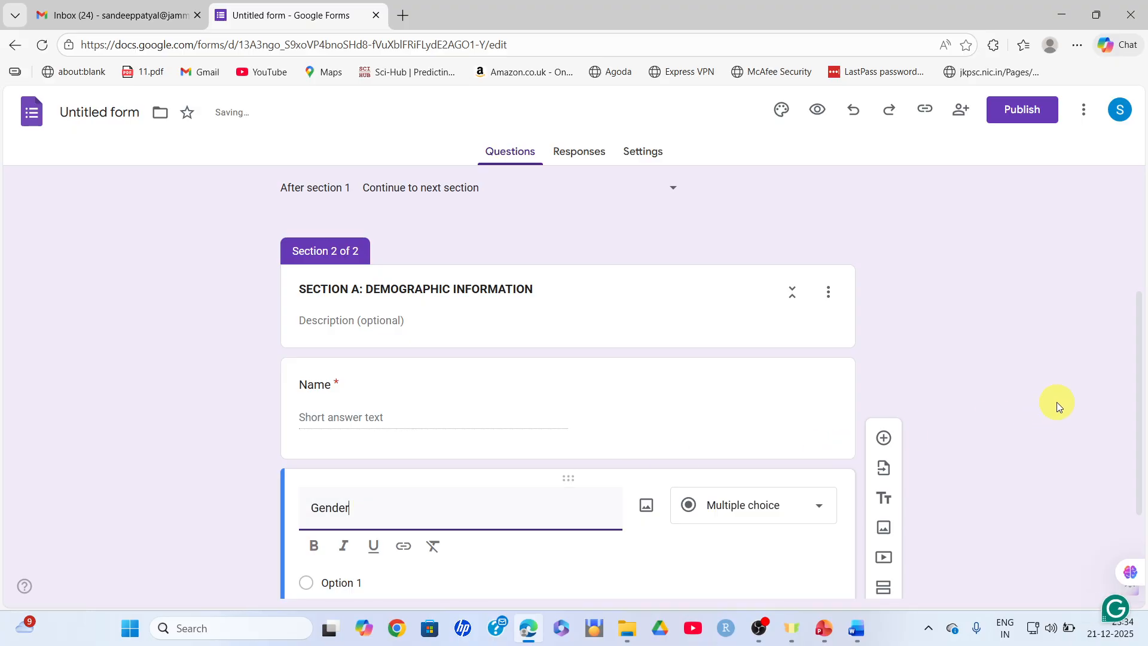
Give the Gender question the multiple-choice options Male and Female
{"action": "left_click_drag", "start_coordinate": [1135, 325], "coordinate": [1135, 379]}
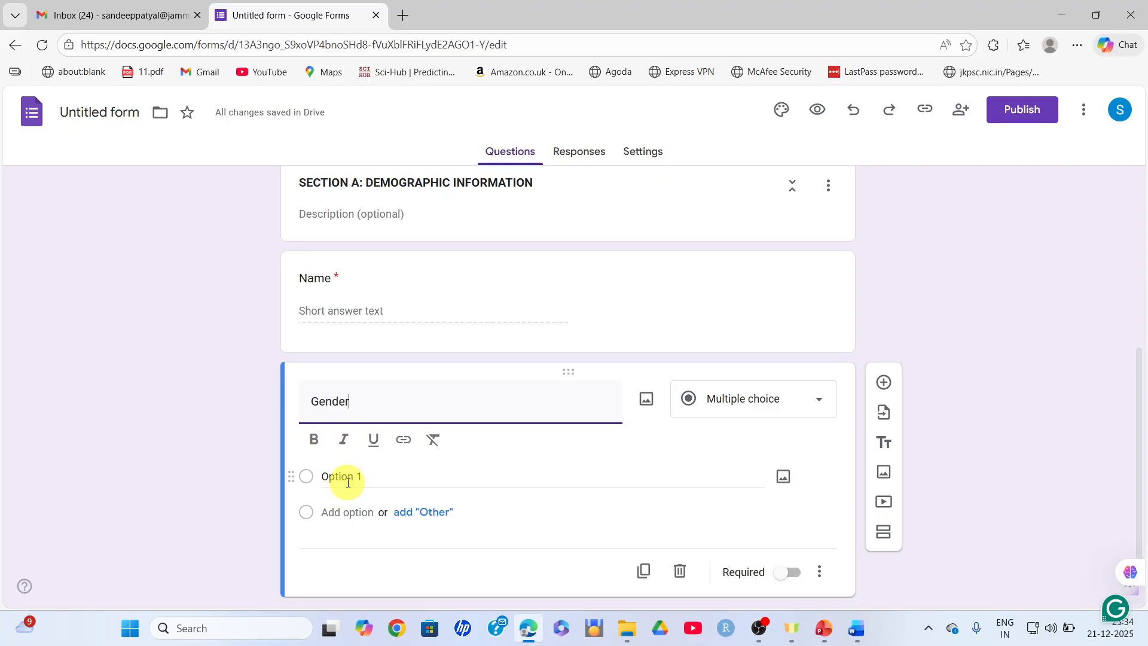
{"action": "left_click", "coordinate": [384, 476]}
{"action": "key", "text": "BackSpace"}
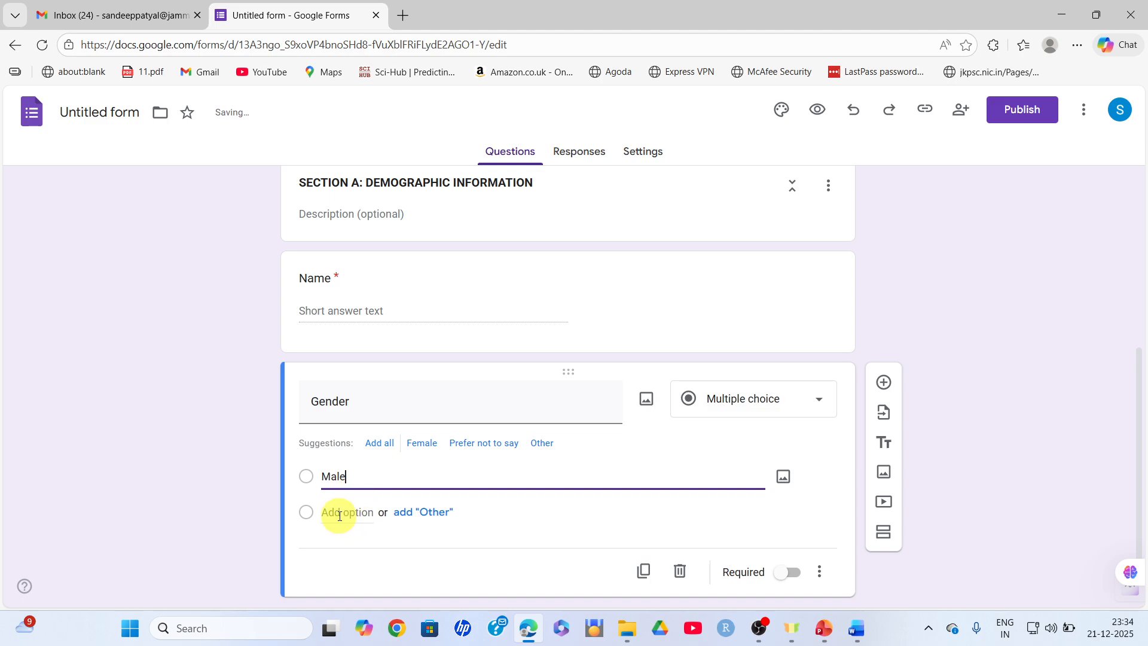
{"action": "left_click", "coordinate": [326, 515]}
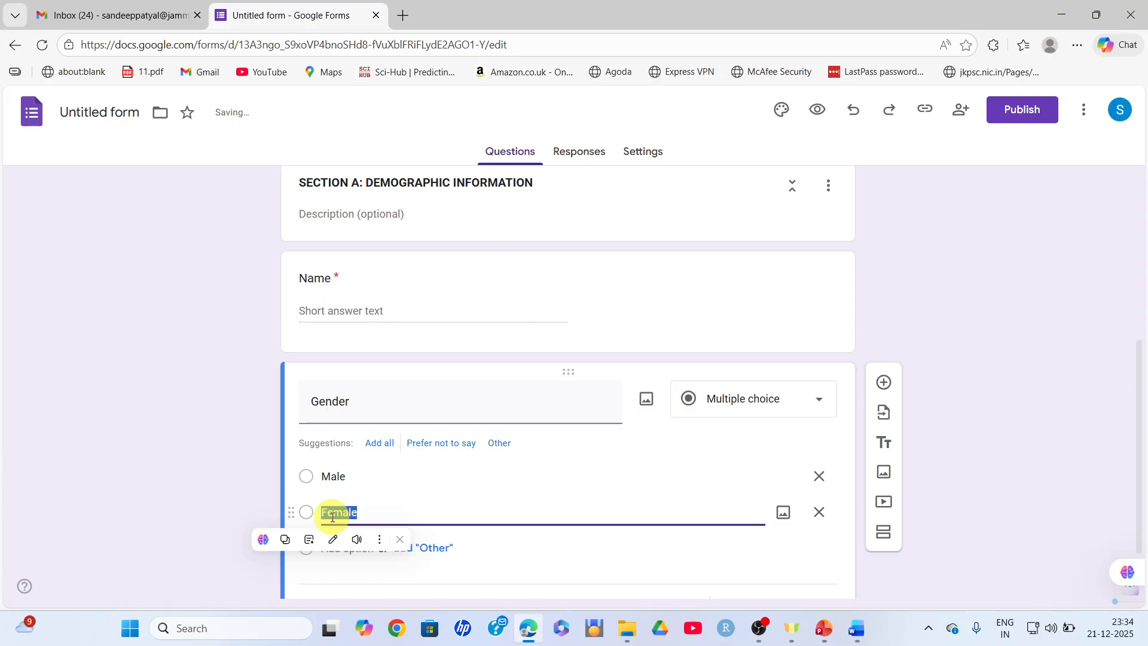
{"action": "left_click", "coordinate": [244, 512]}
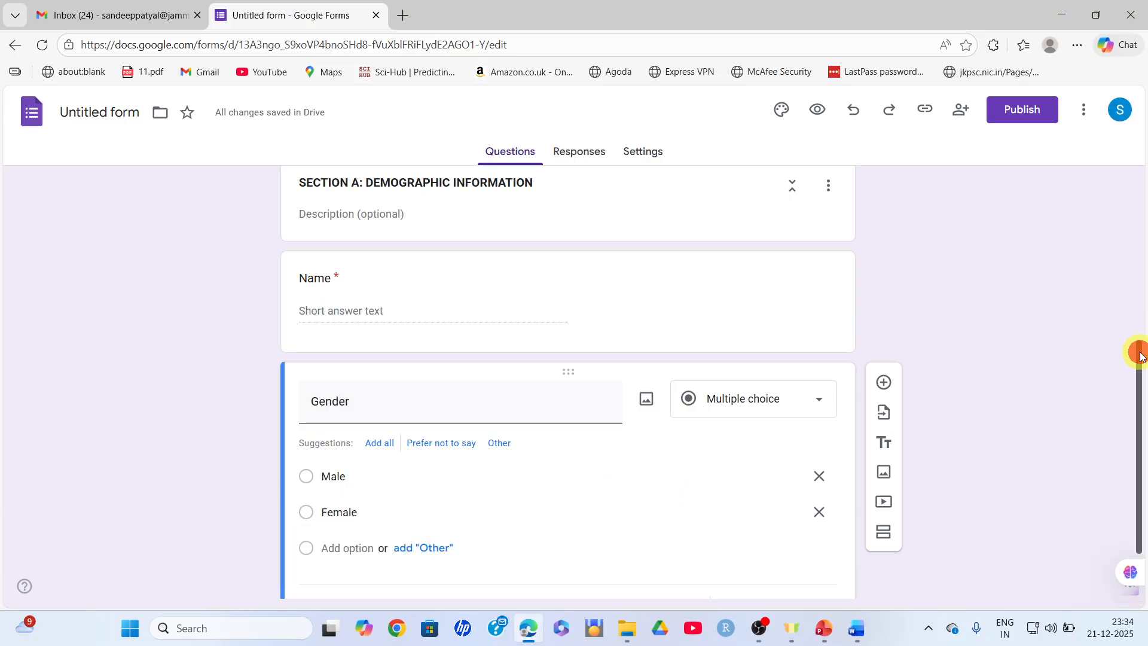
Make the Gender question required
{"action": "left_click_drag", "start_coordinate": [1139, 348], "coordinate": [1139, 395]}
{"action": "left_click", "coordinate": [616, 427]}
{"action": "left_click", "coordinate": [340, 394]}
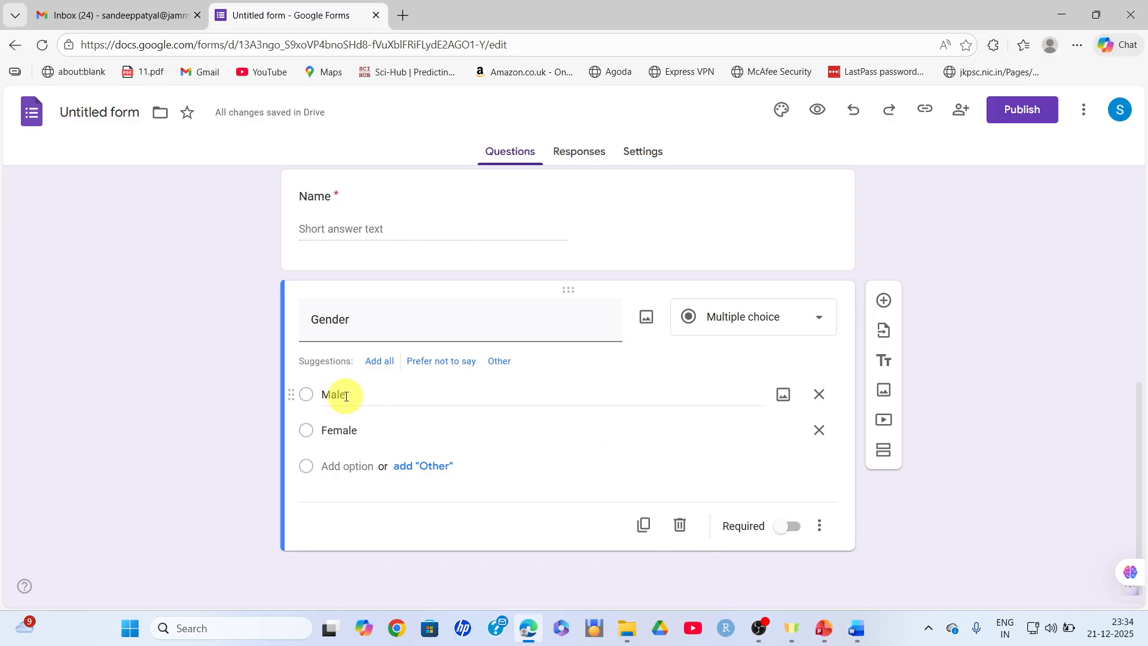
{"action": "left_click", "coordinate": [352, 431]}
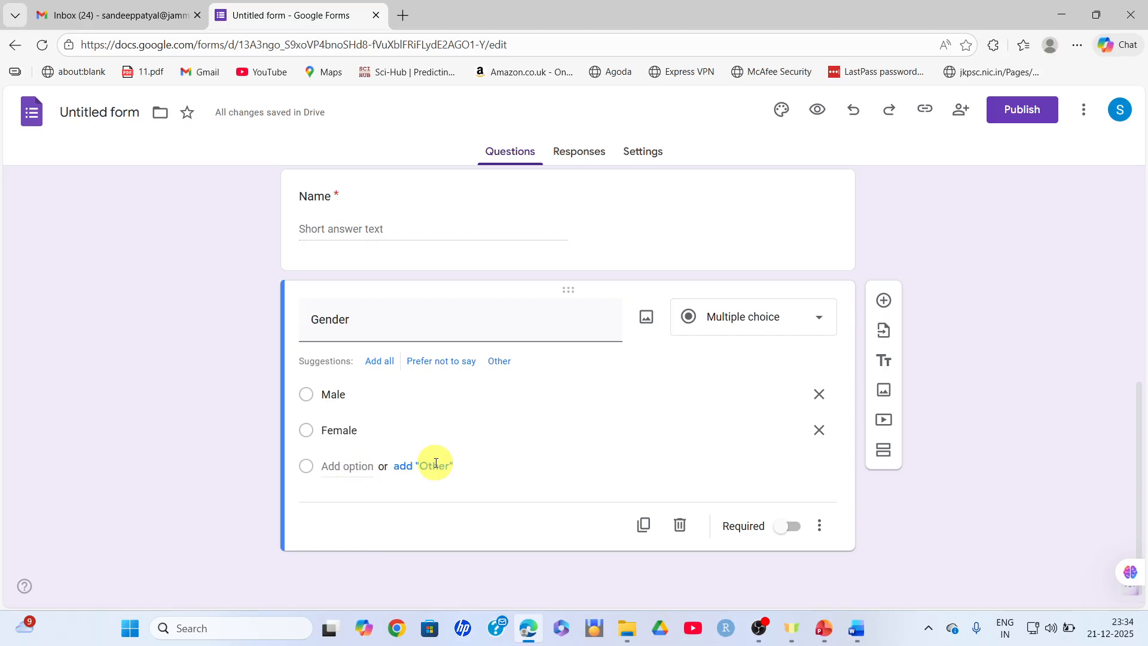
{"action": "left_click", "coordinate": [790, 528]}
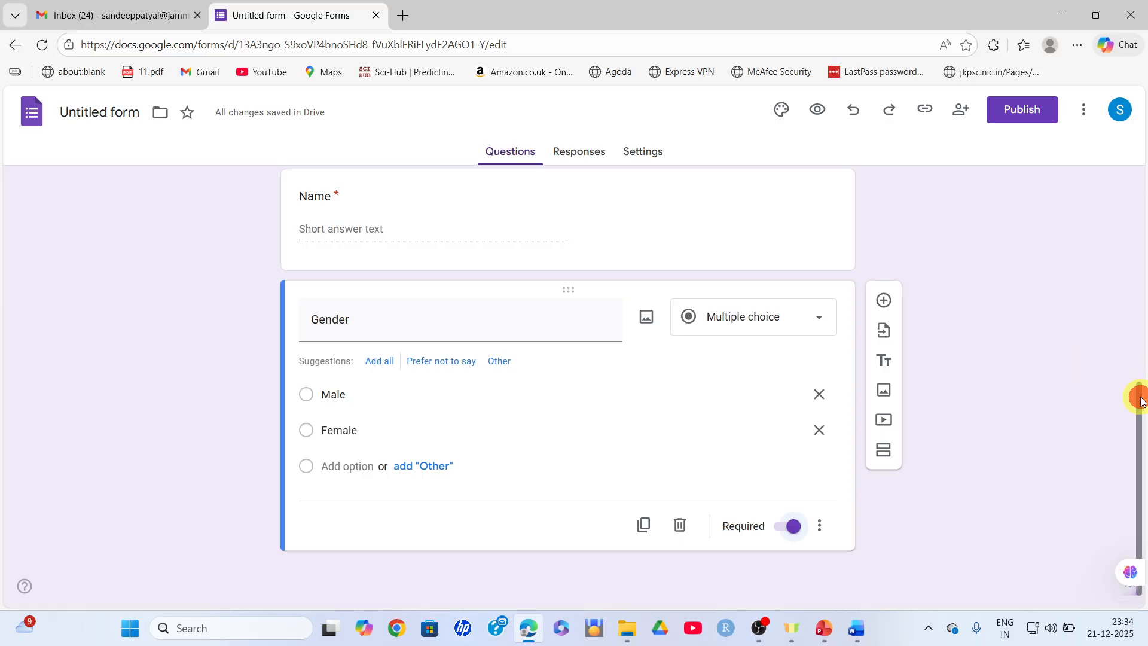
Add a new question below Gender and title it education
{"action": "scroll", "coordinate": [1138, 391], "scroll_direction": "up", "scroll_amount": 1}
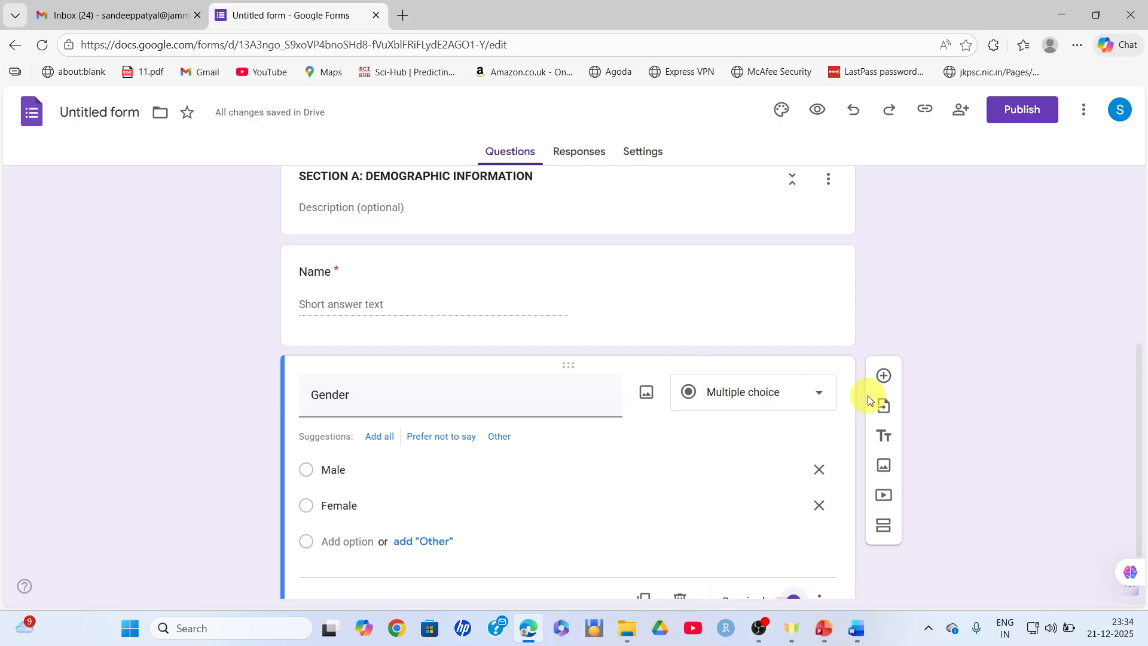
{"action": "left_click_drag", "start_coordinate": [1135, 381], "coordinate": [1143, 453]}
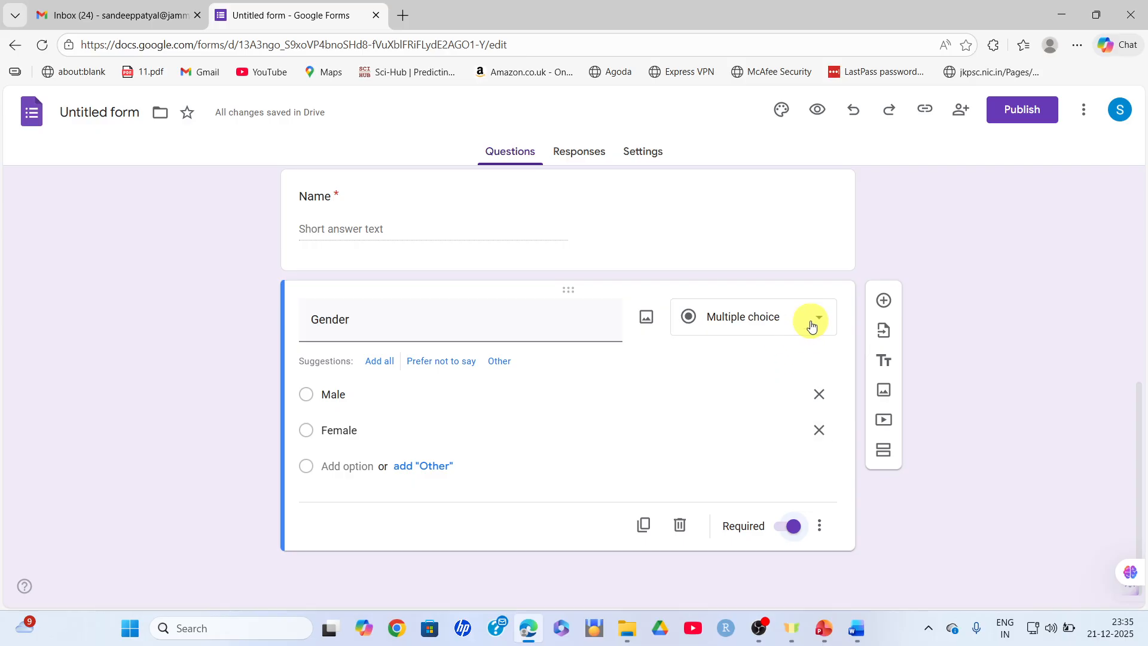
{"action": "left_click", "coordinate": [883, 302]}
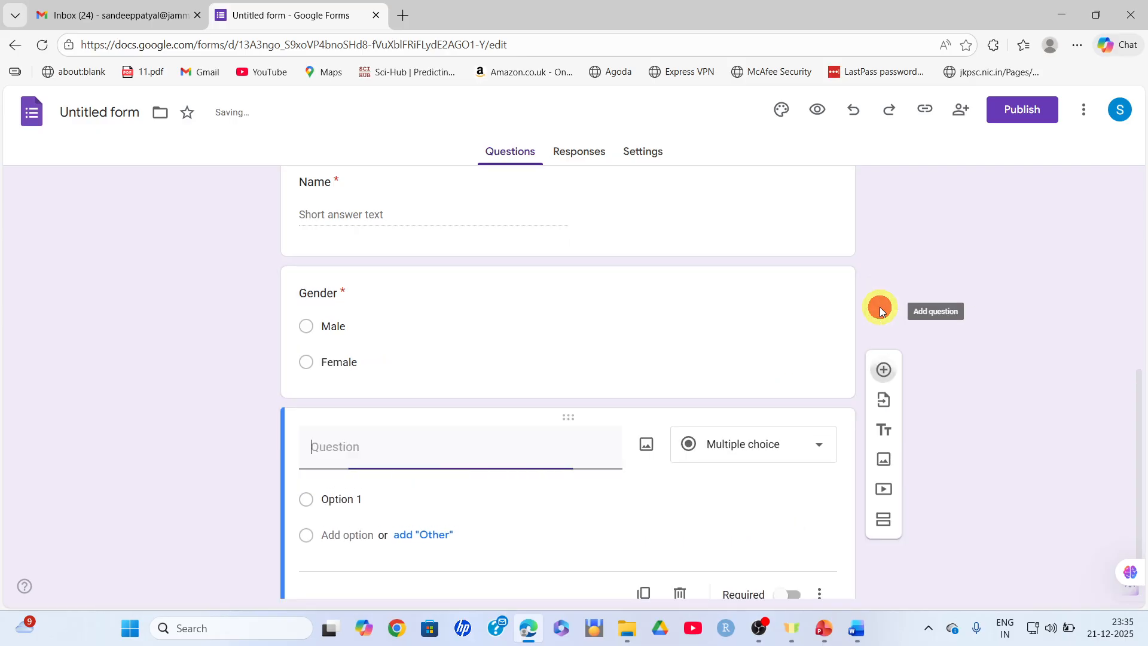
{"action": "left_click", "coordinate": [376, 446]}
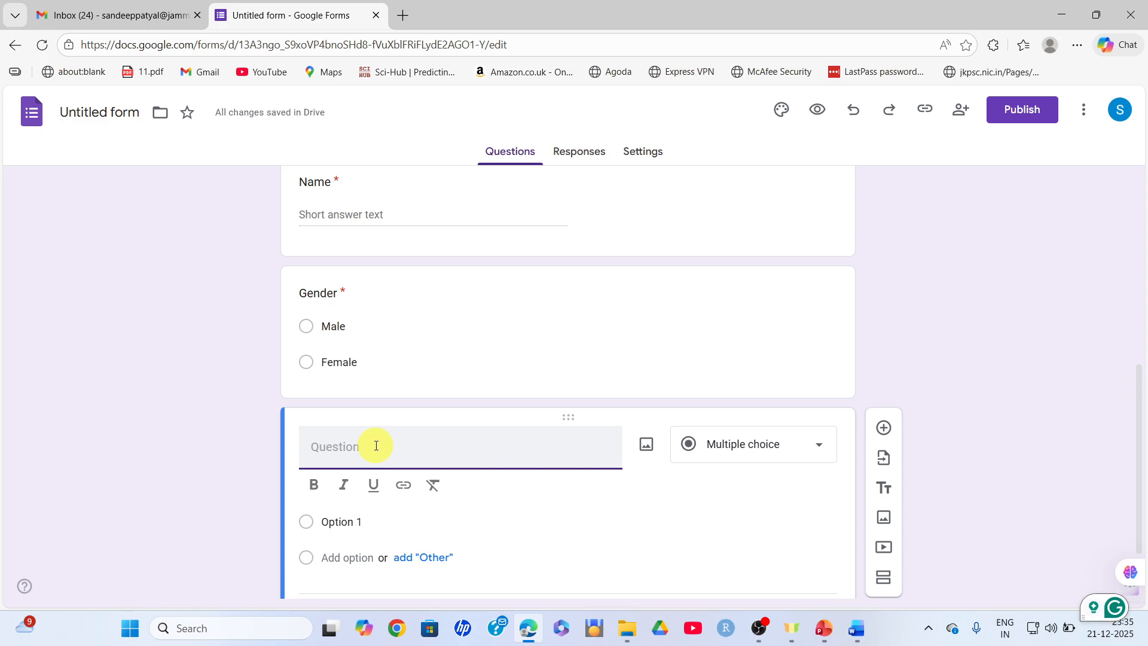
{"action": "type", "text": "edua"}
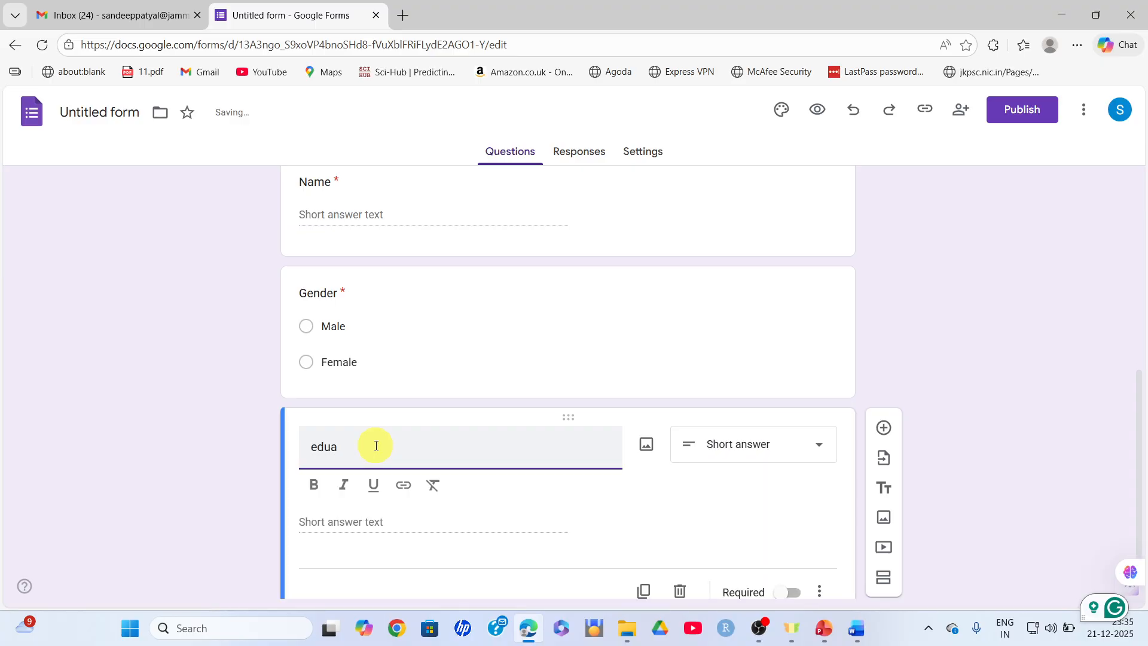
{"action": "key", "text": "BackSpace"}
{"action": "type", "text": "u"}
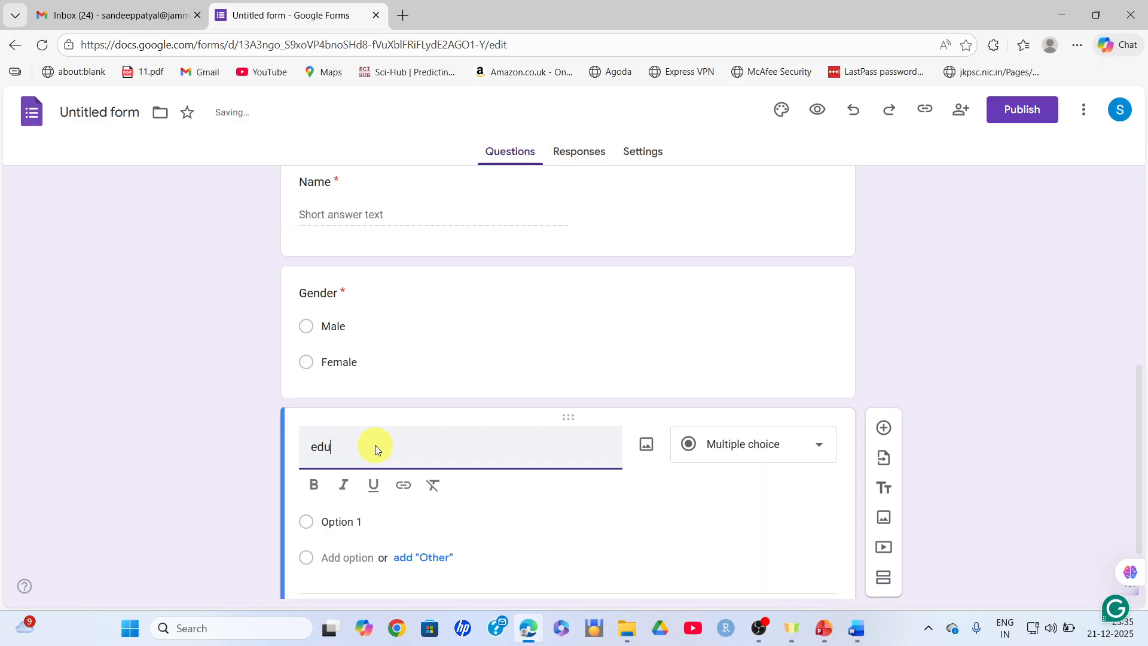
{"action": "type", "text": "caio"}
{"action": "key", "text": "BackSpace"}
{"action": "type", "text": "atiocation"}
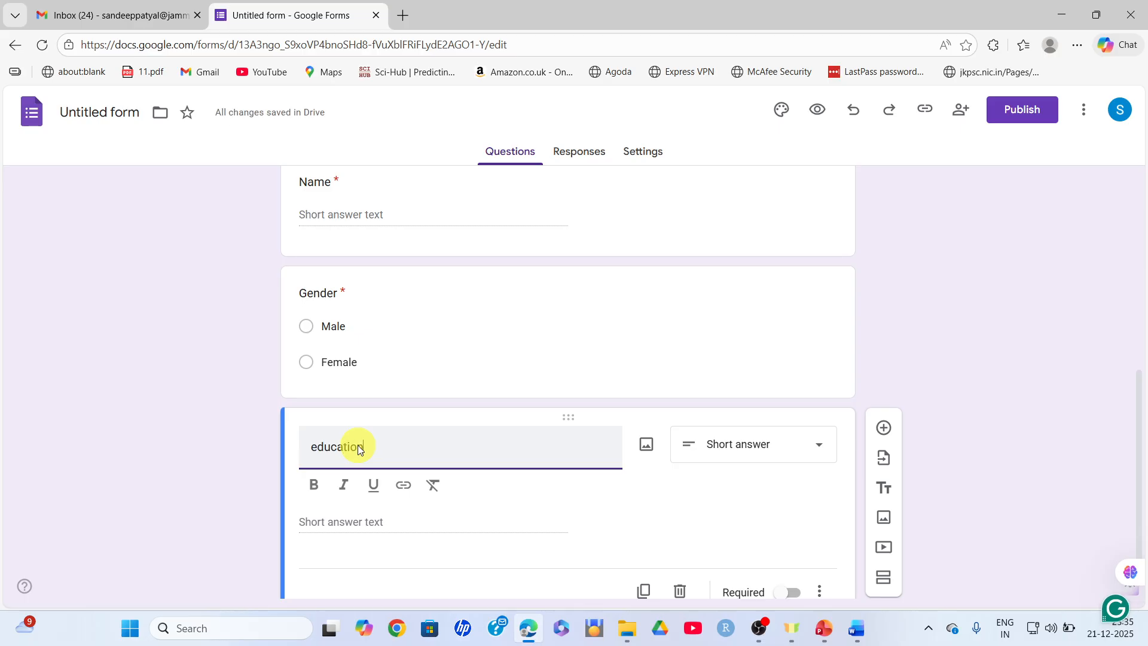
Enter graduation and post graduation as the first two multiple-choice options of the education question
{"action": "left_click", "coordinate": [225, 450]}
{"action": "left_click_drag", "start_coordinate": [1139, 398], "coordinate": [1140, 439]}
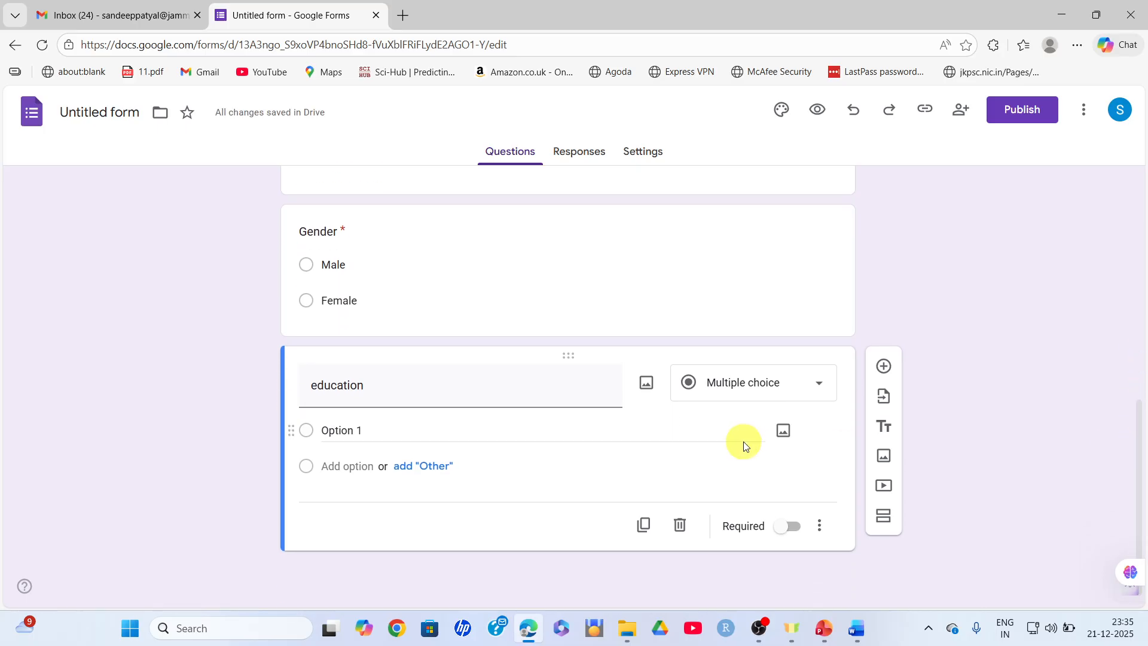
{"action": "left_click", "coordinate": [374, 431]}
{"action": "key", "text": "BackSpace"}
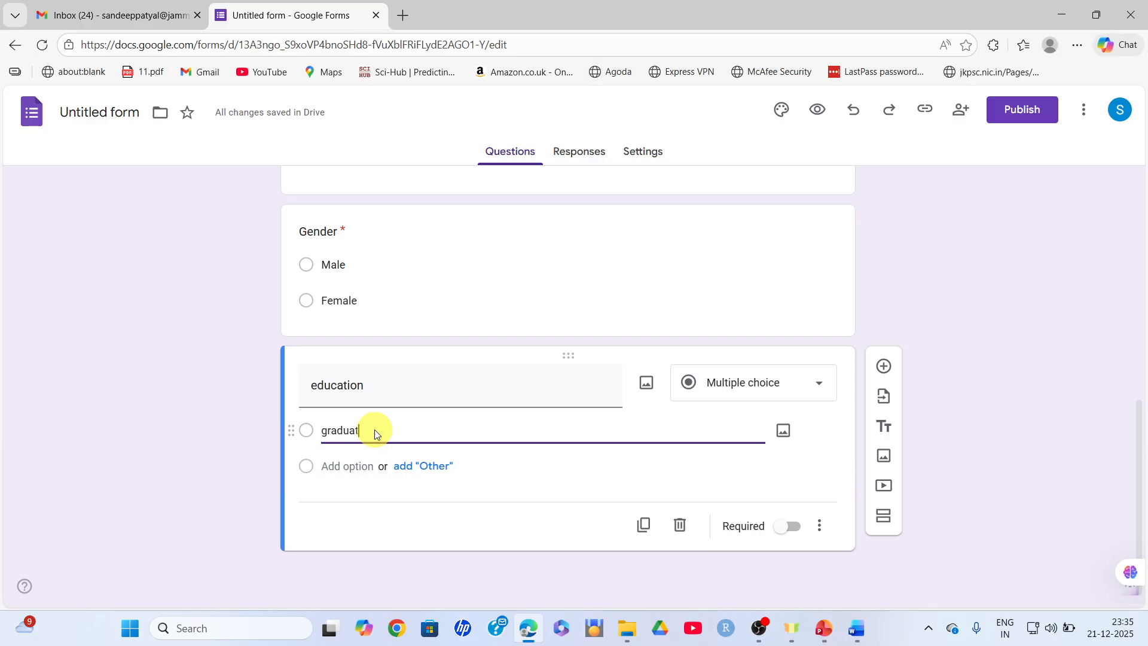
{"action": "left_click", "coordinate": [353, 466]}
{"action": "key", "text": "BackSpace"}
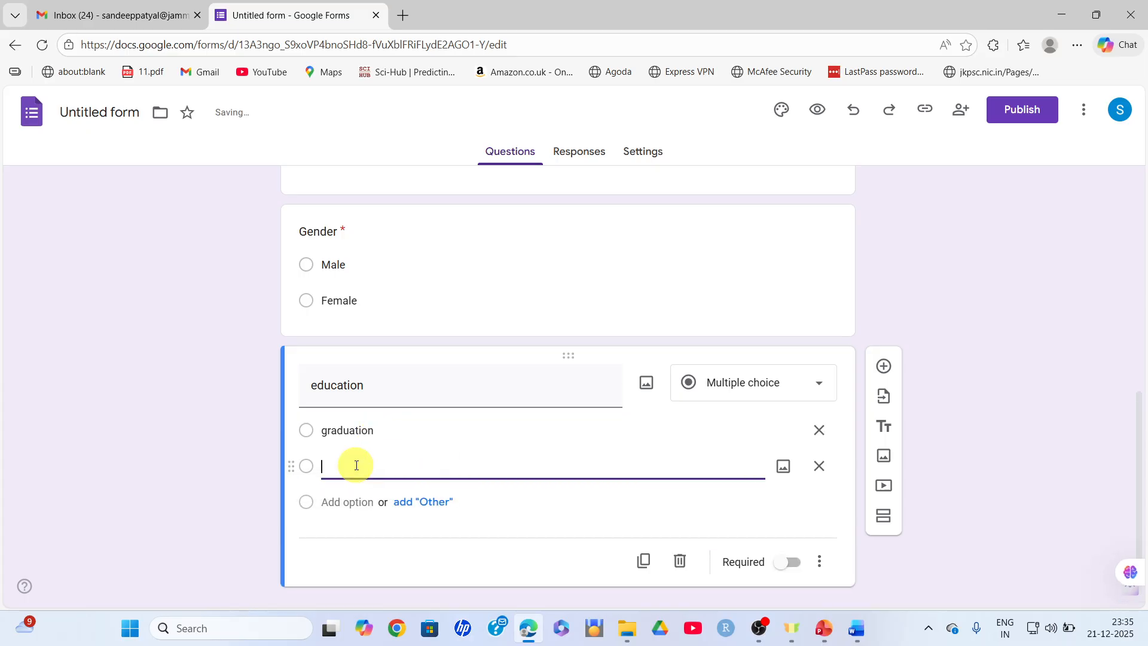
{"action": "type", "text": "post graduation"}
Add phd and specilized qual as the third and fourth options of the education question
{"action": "left_click", "coordinate": [350, 504]}
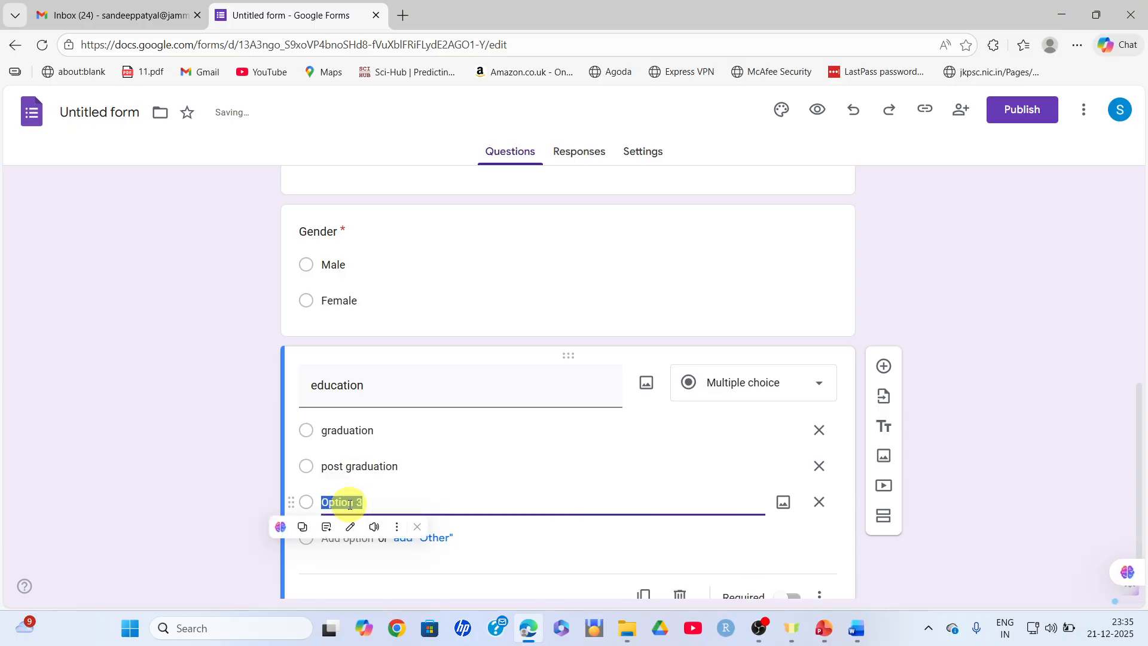
{"action": "type", "text": "phd"}
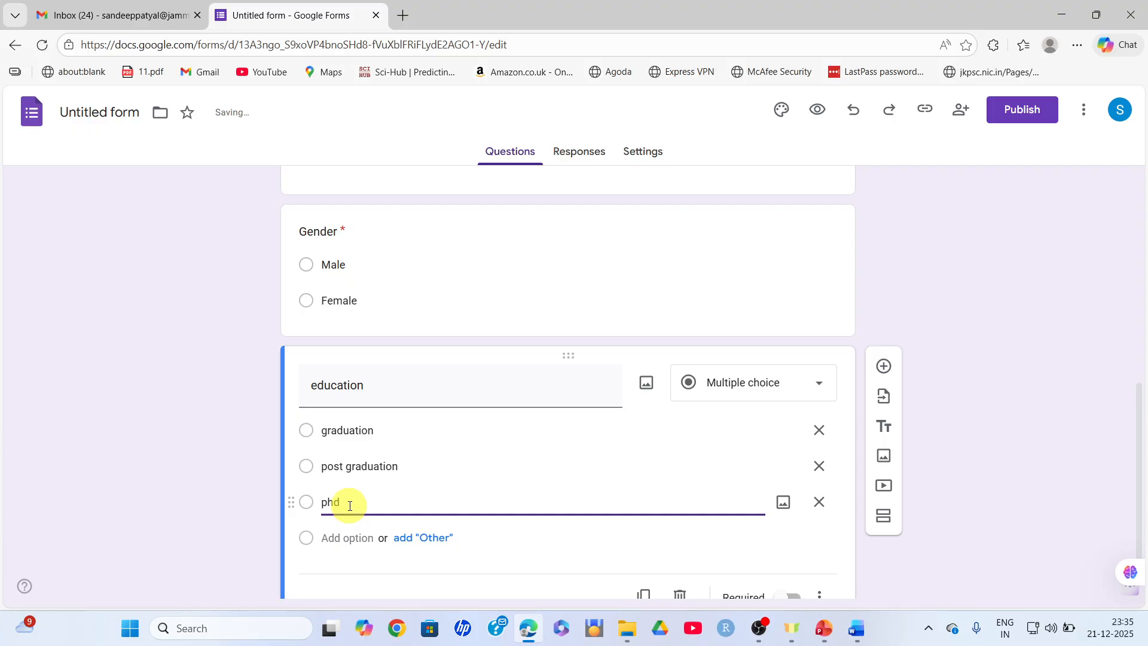
{"action": "left_click", "coordinate": [353, 538]}
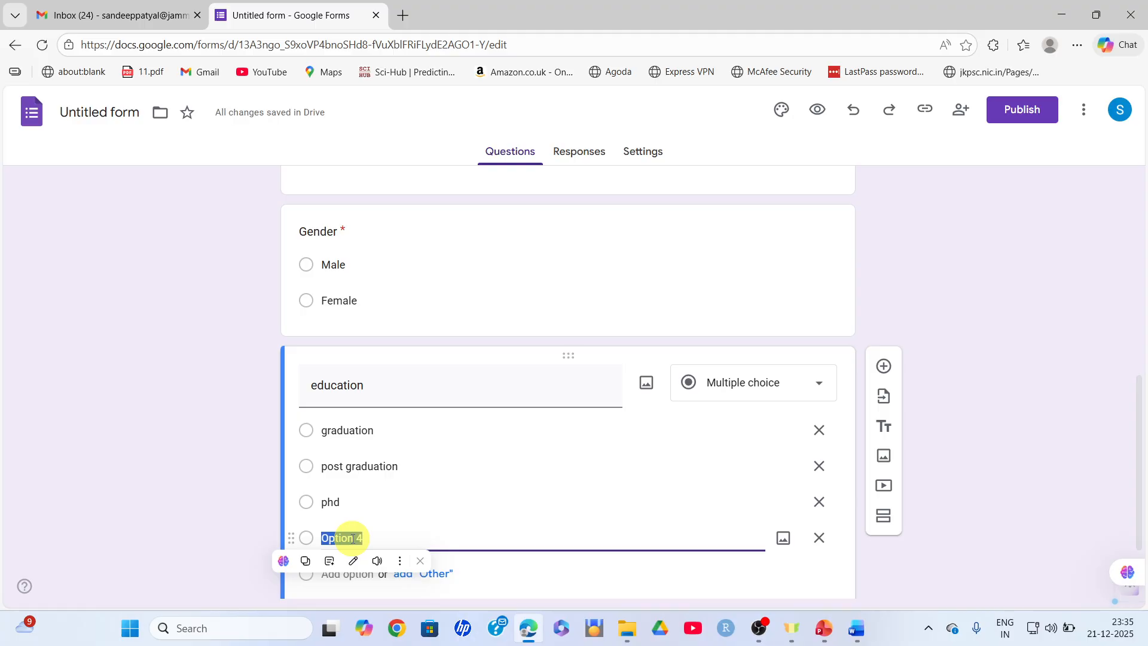
{"action": "key", "text": "BackSpace"}
{"action": "type", "text": "s"}
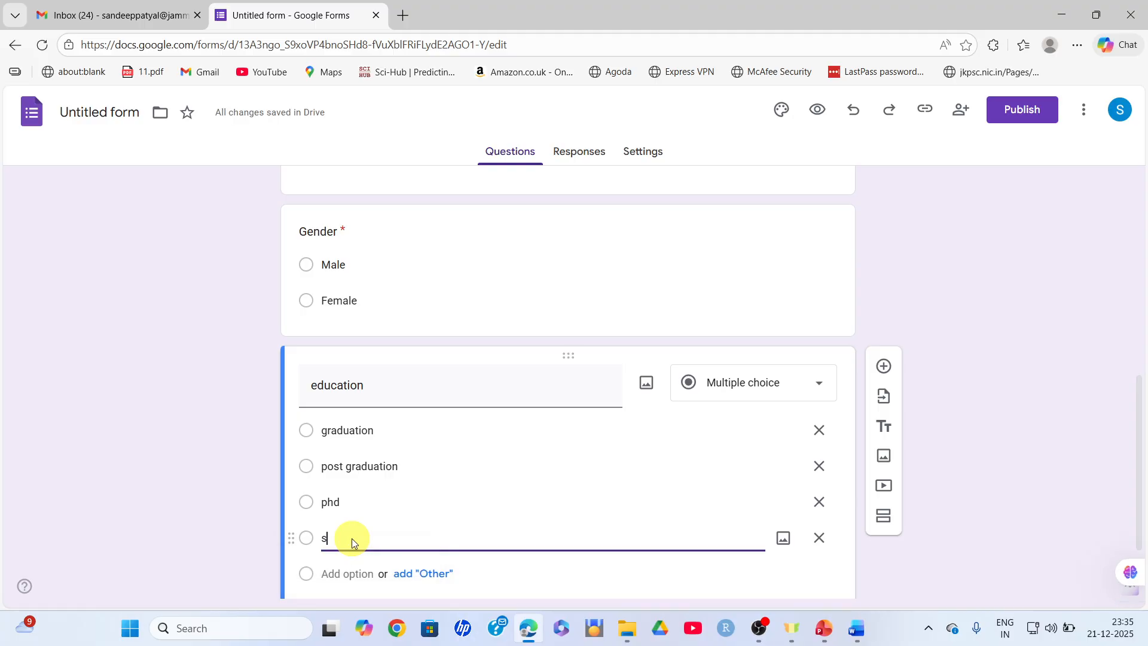
{"action": "type", "text": "pecilized"}
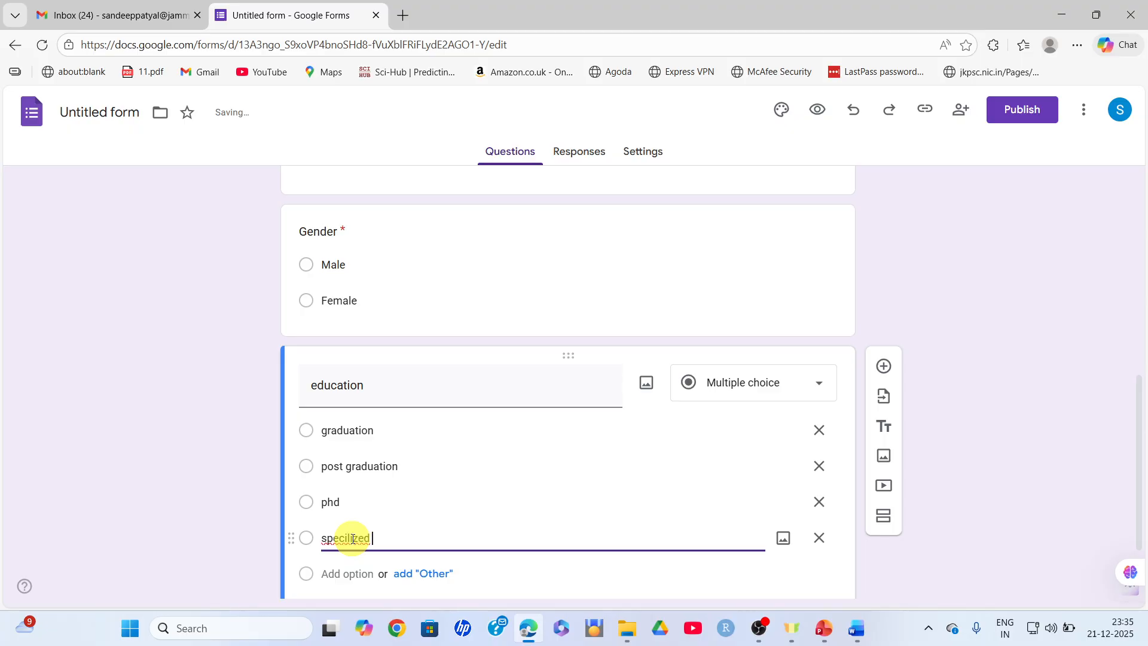
{"action": "type", "text": "qual"}
{"action": "left_click", "coordinate": [235, 504]}
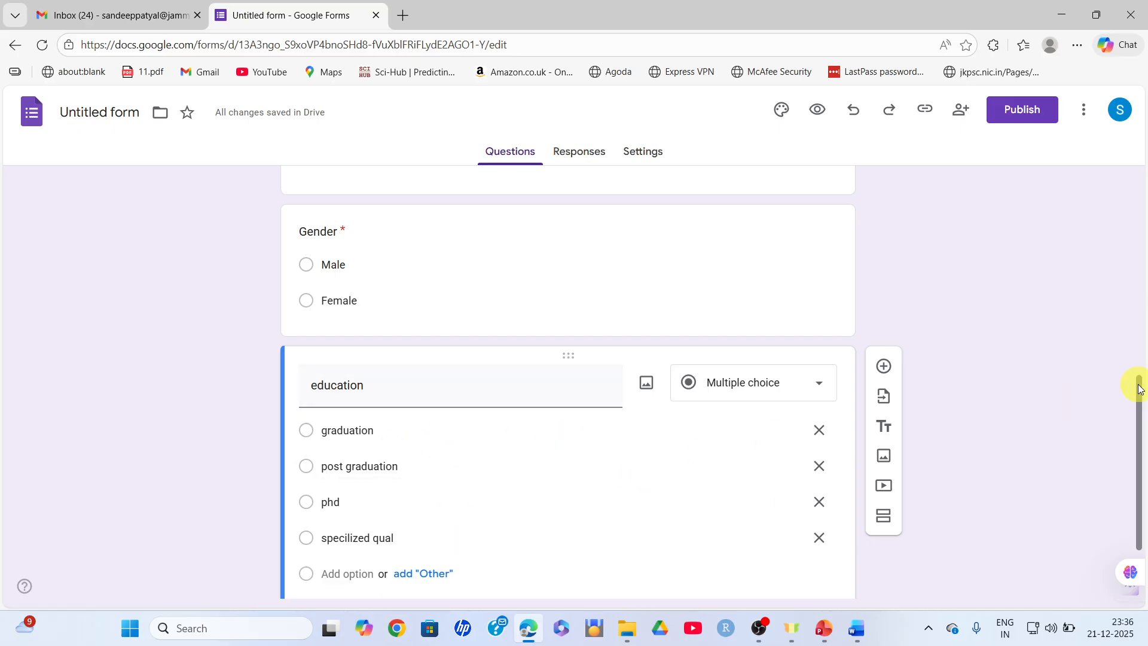
Make the education question required and review the available answer types, keeping Multiple choice
{"action": "scroll", "coordinate": [1140, 400], "scroll_direction": "down", "scroll_amount": 2}
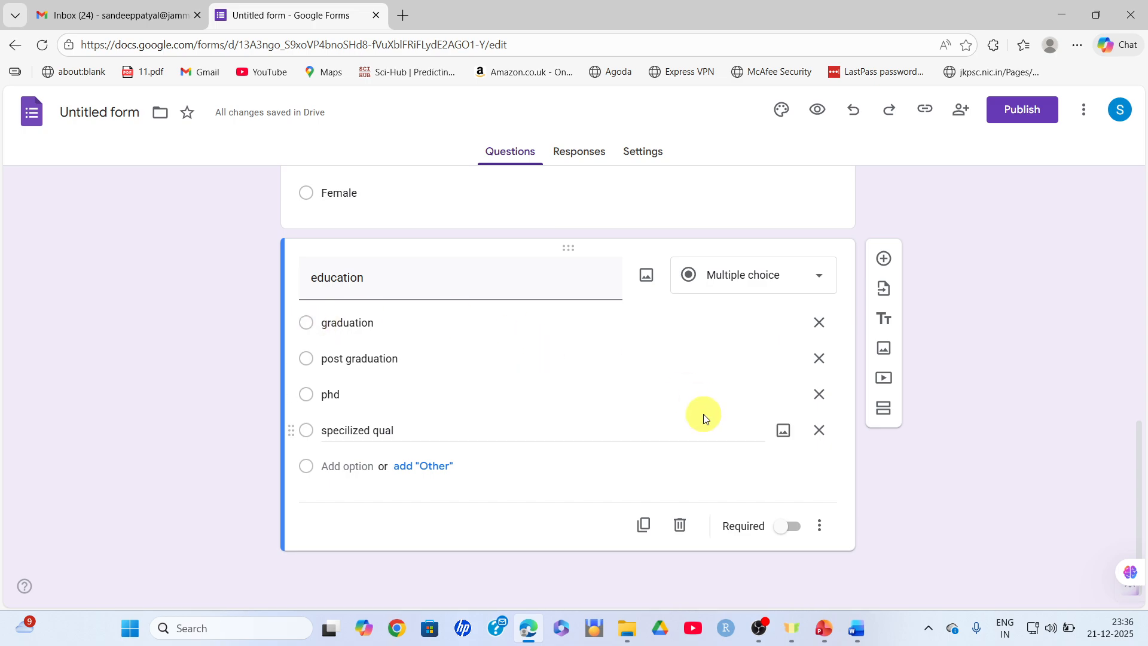
{"action": "left_click", "coordinate": [790, 526]}
{"action": "left_click_drag", "start_coordinate": [1135, 436], "coordinate": [1094, 421]}
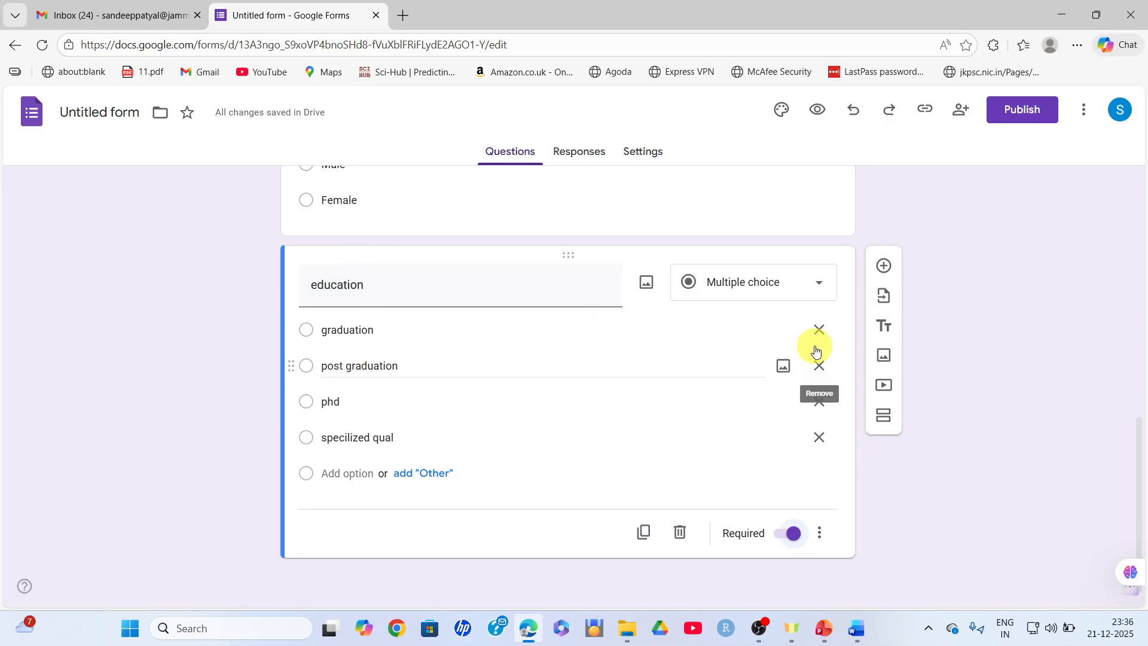
{"action": "left_click", "coordinate": [818, 288]}
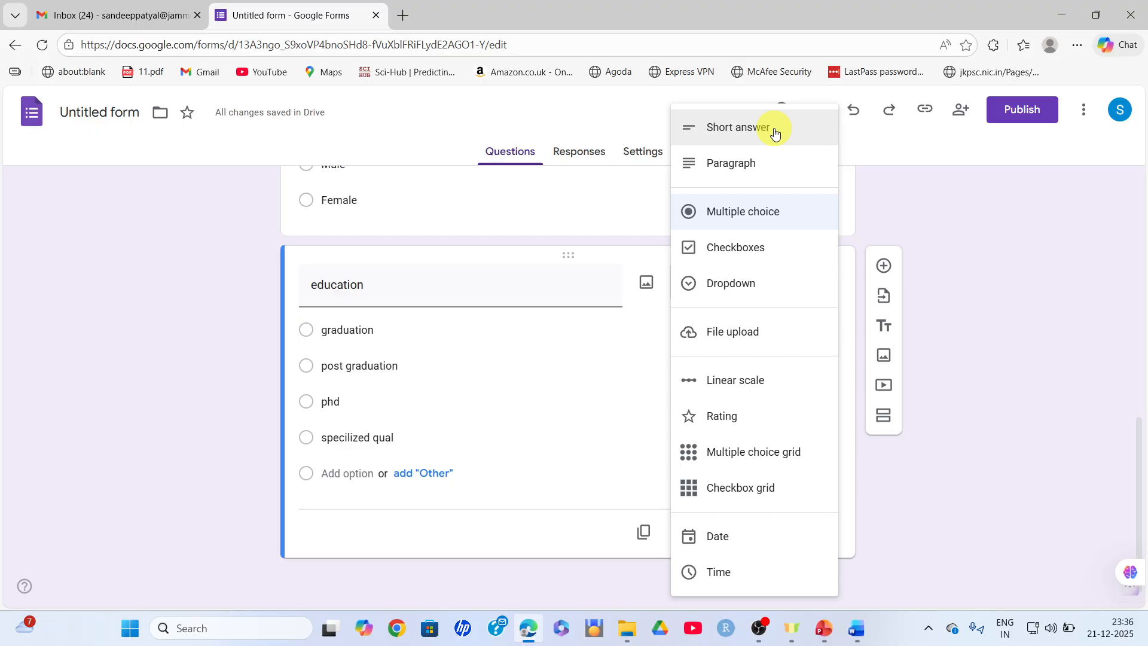
{"action": "left_click", "coordinate": [944, 480]}
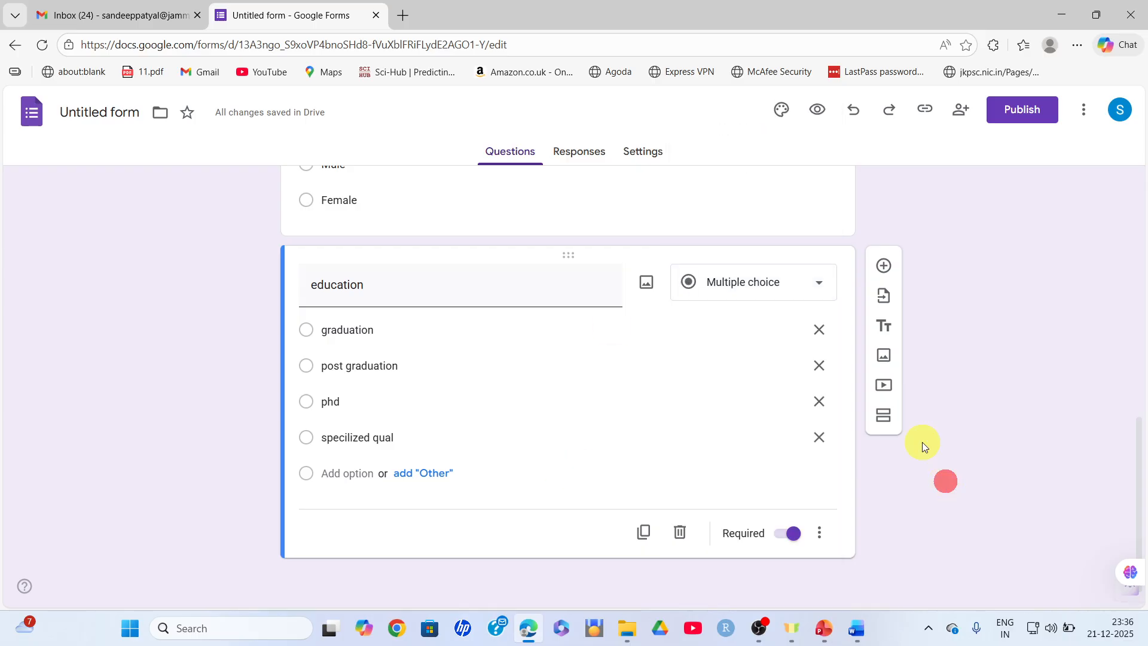
Add a Paragraph question below education with the text "tell about the workshop feedback"
{"action": "left_click", "coordinate": [885, 268]}
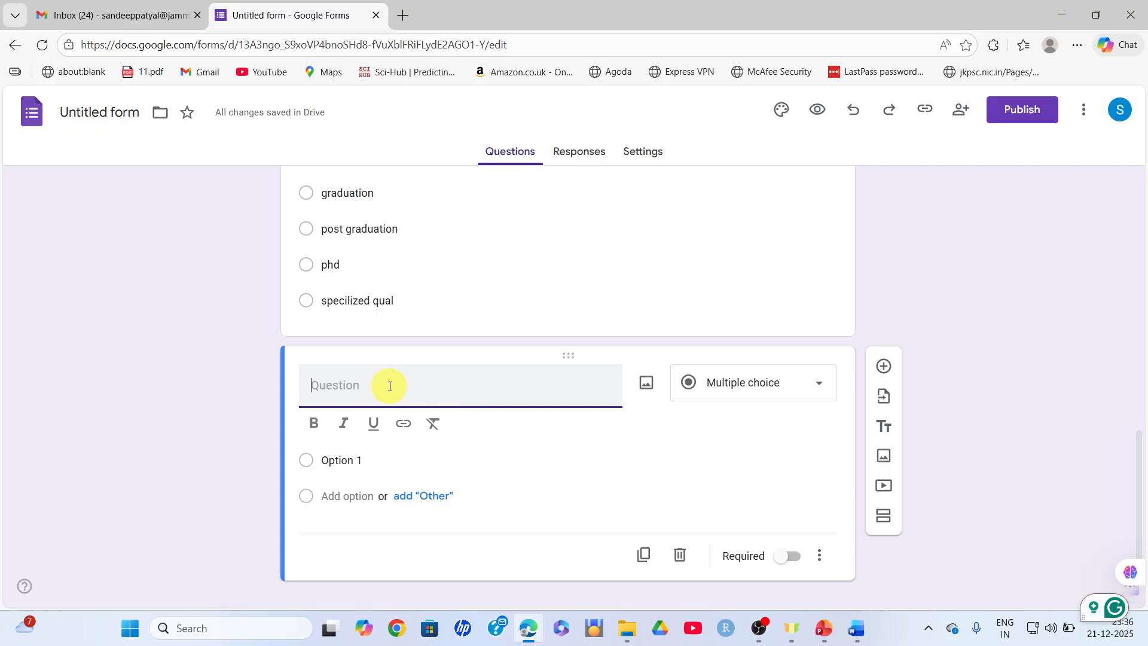
{"action": "left_click", "coordinate": [794, 397]}
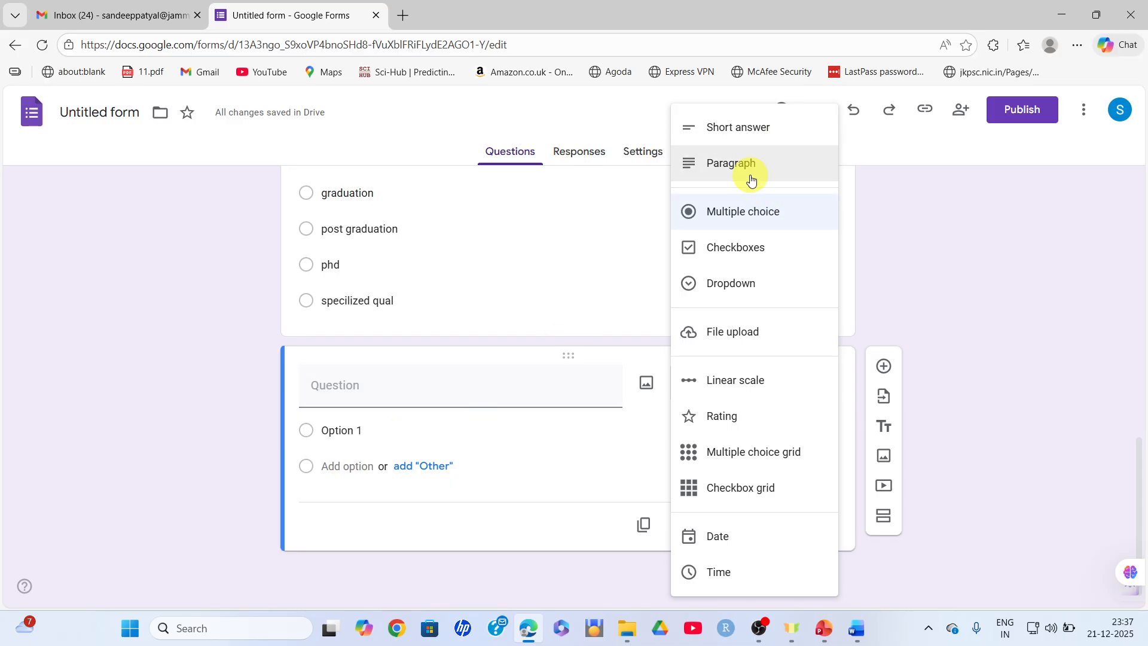
{"action": "left_click", "coordinate": [360, 389]}
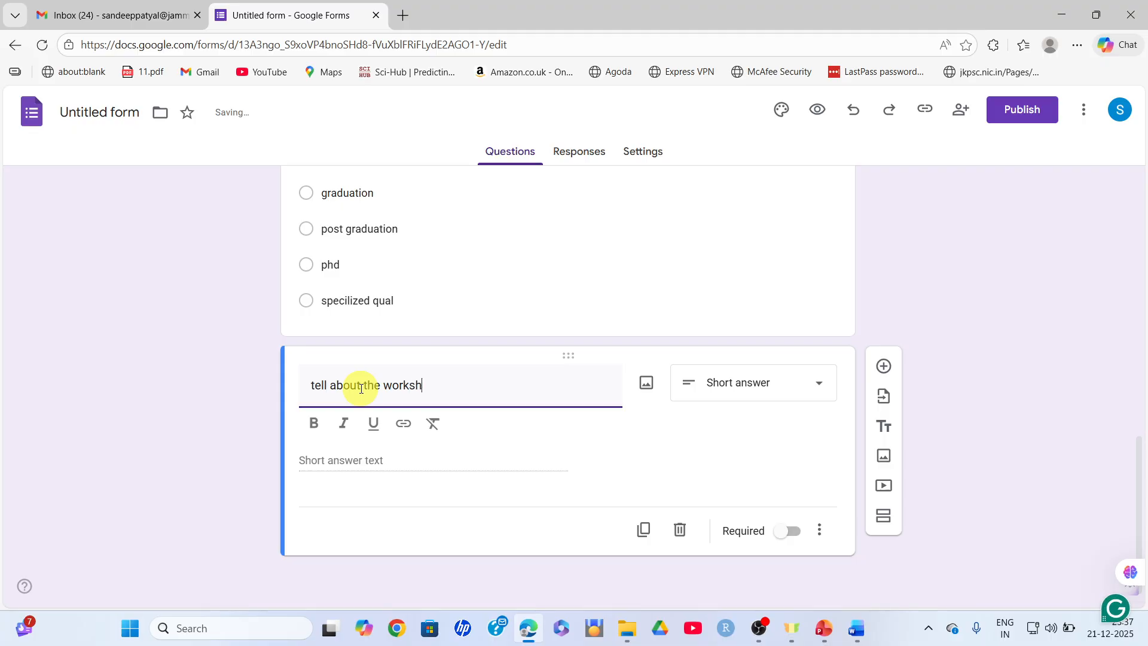
{"action": "type", "text": "feedbakc"}
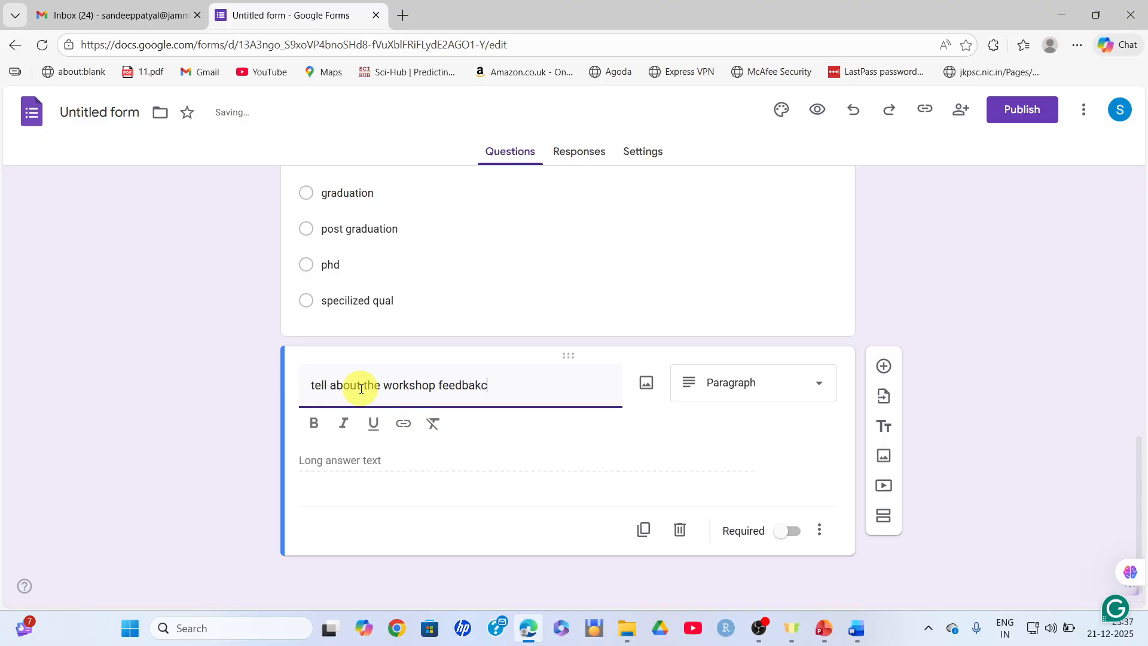
{"action": "key", "text": "BackSpace"}
{"action": "key", "text": "BackSpace"}
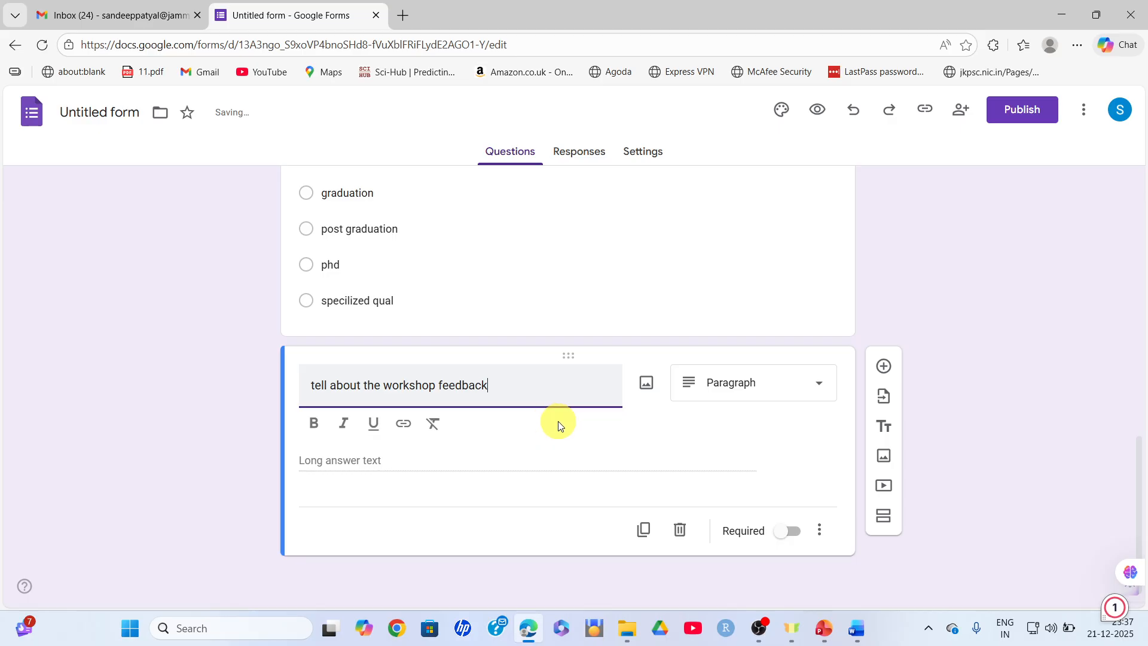
Review the answer types available for the workshop feedback question, keeping Paragraph
{"action": "left_click", "coordinate": [815, 387]}
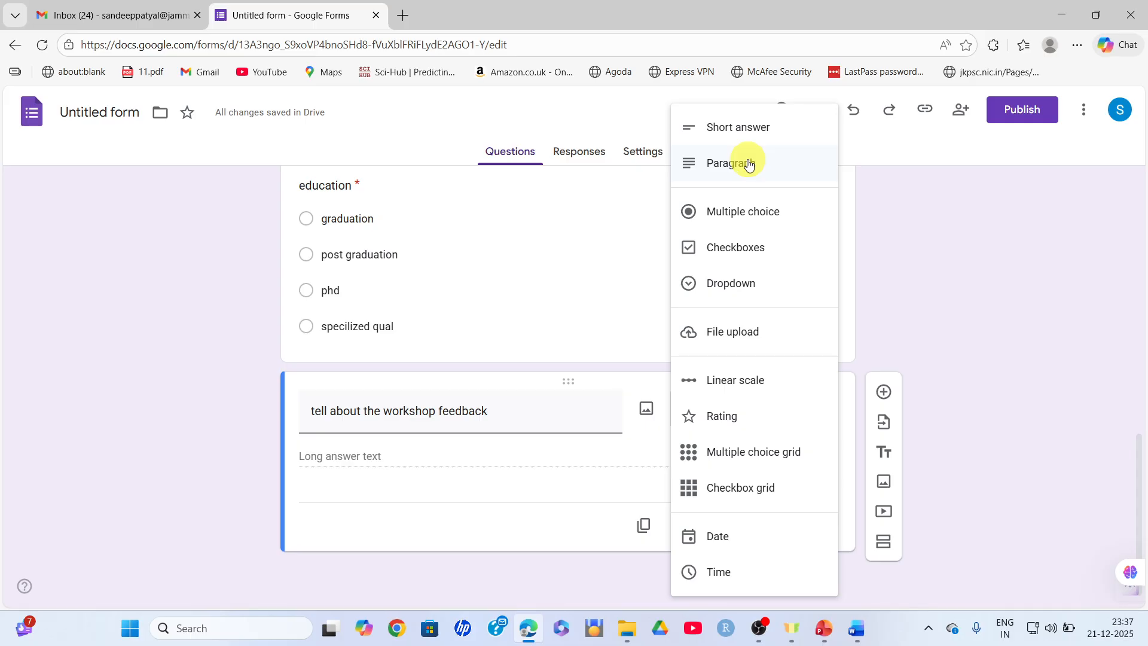
{"action": "left_click", "coordinate": [400, 458]}
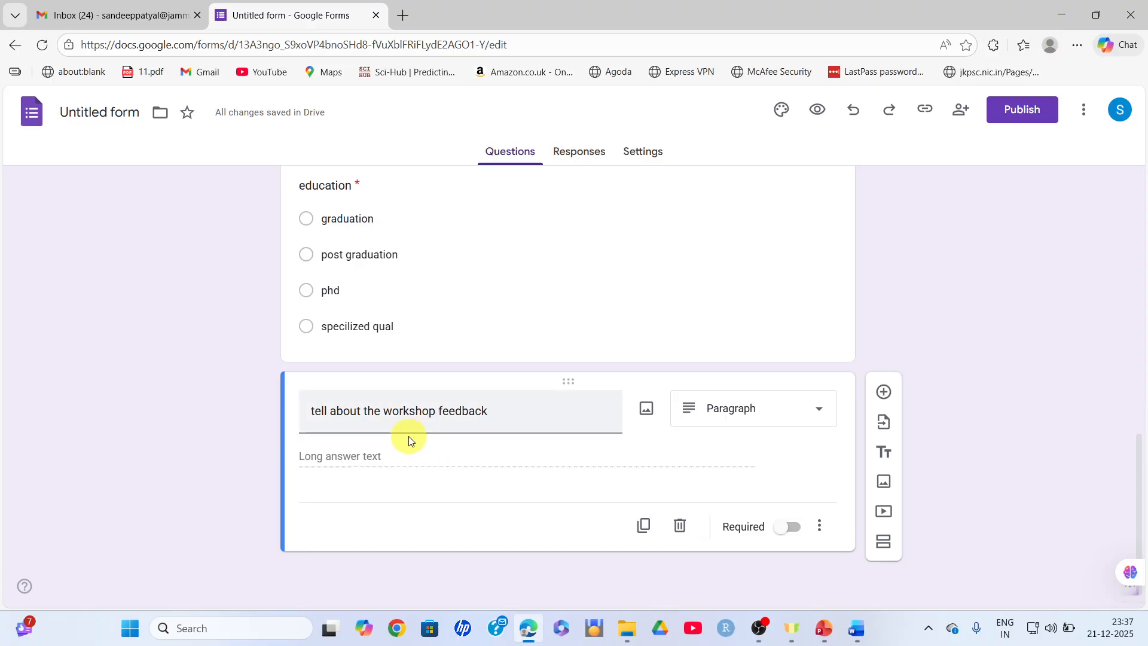
{"action": "left_click", "coordinate": [808, 421]}
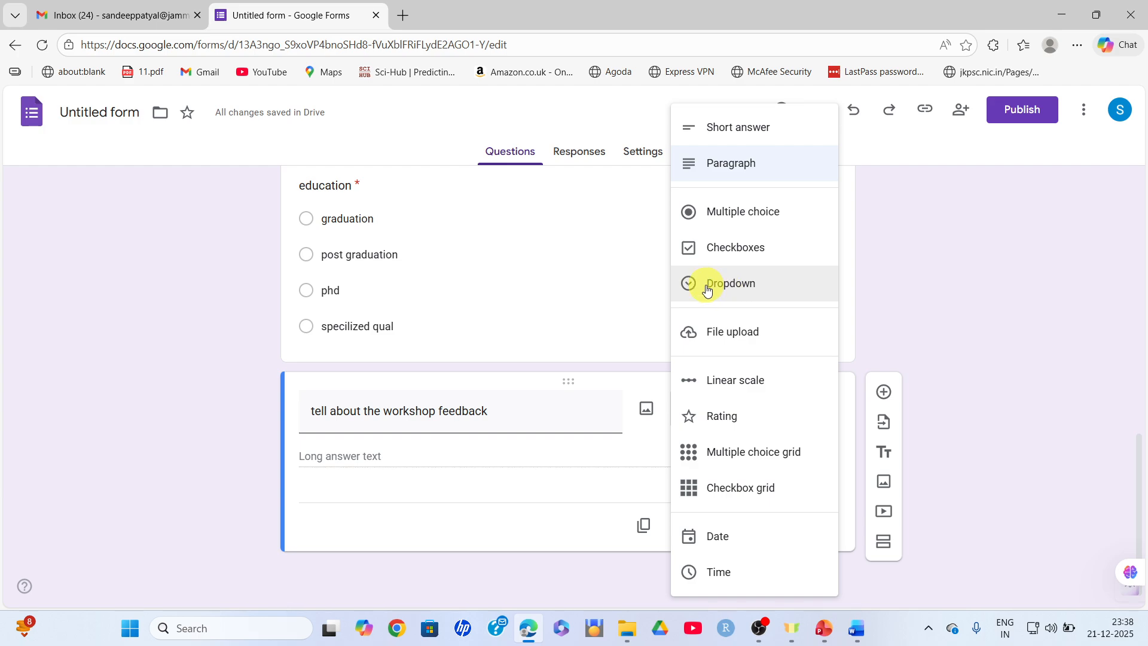
{"action": "left_click", "coordinate": [1010, 410]}
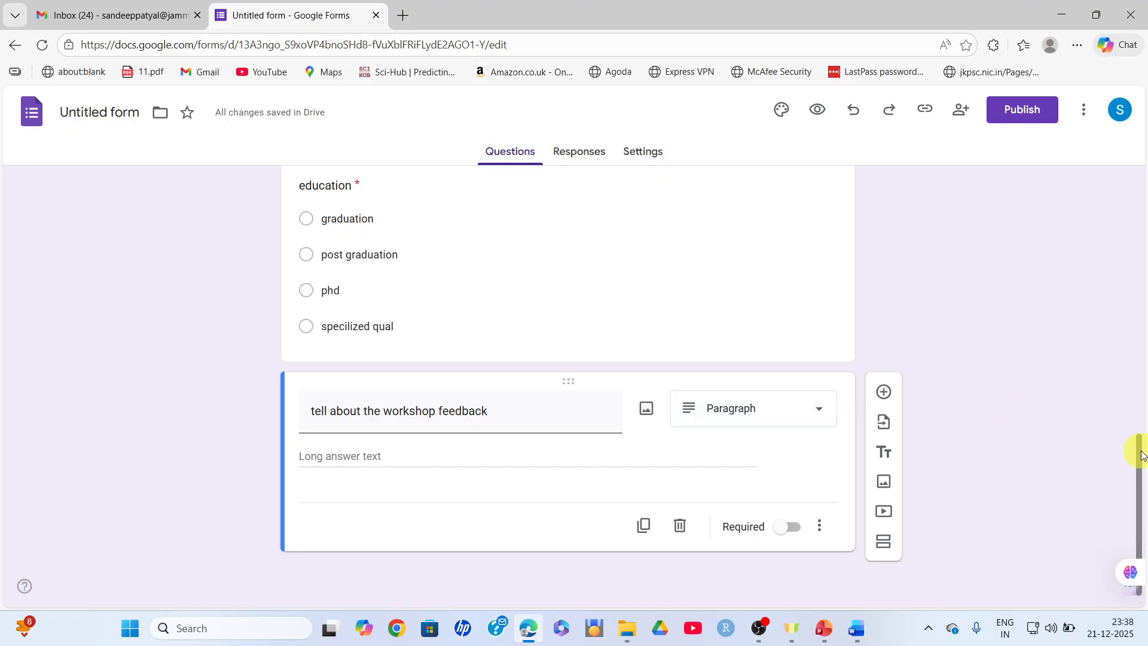
{"action": "left_click", "coordinate": [806, 413]}
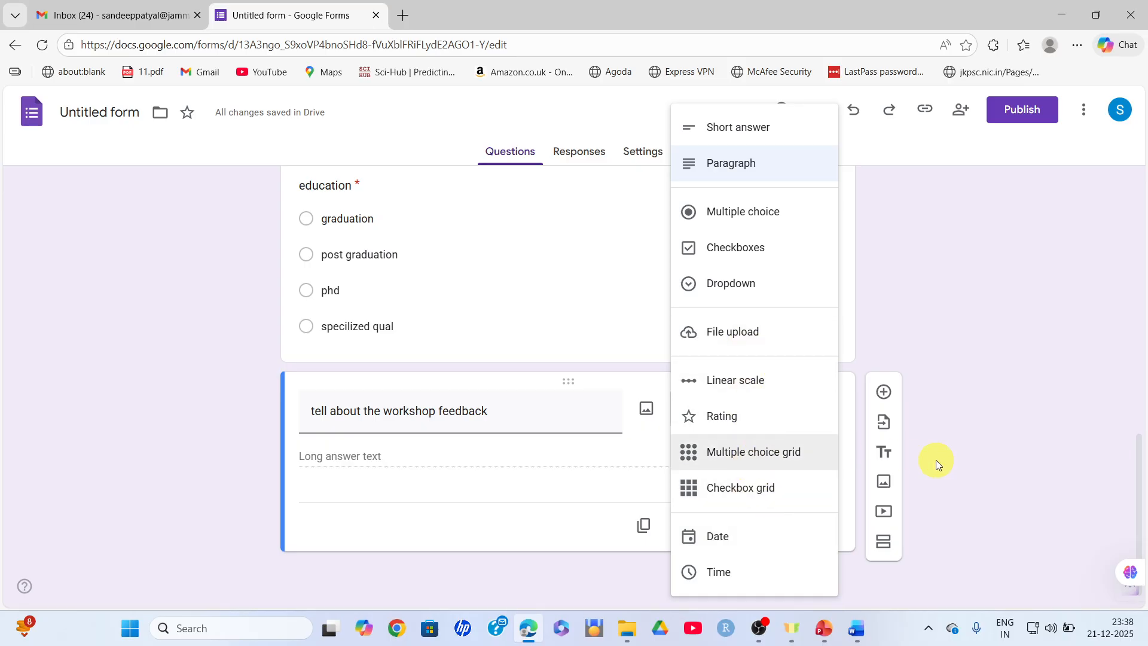
{"action": "left_click", "coordinate": [961, 463]}
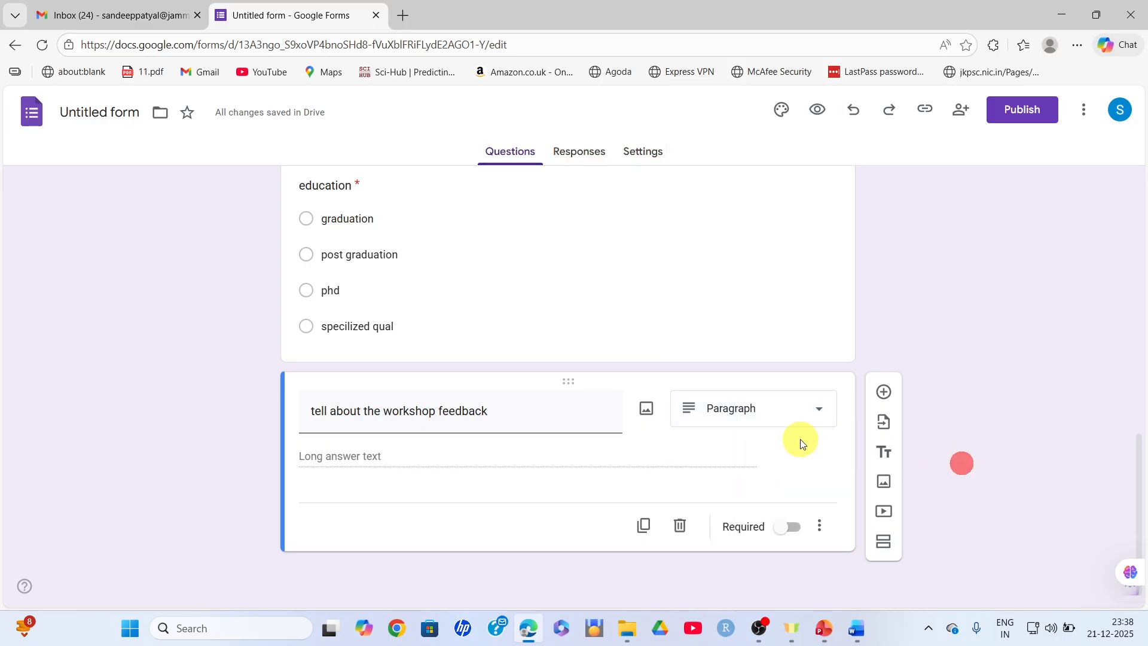
Add a blank question below the workshop feedback question and locate the Likert-scale Section C in the Word questionnaire
{"action": "left_click", "coordinate": [885, 393]}
{"action": "left_click_drag", "start_coordinate": [1139, 421], "coordinate": [1139, 469]}
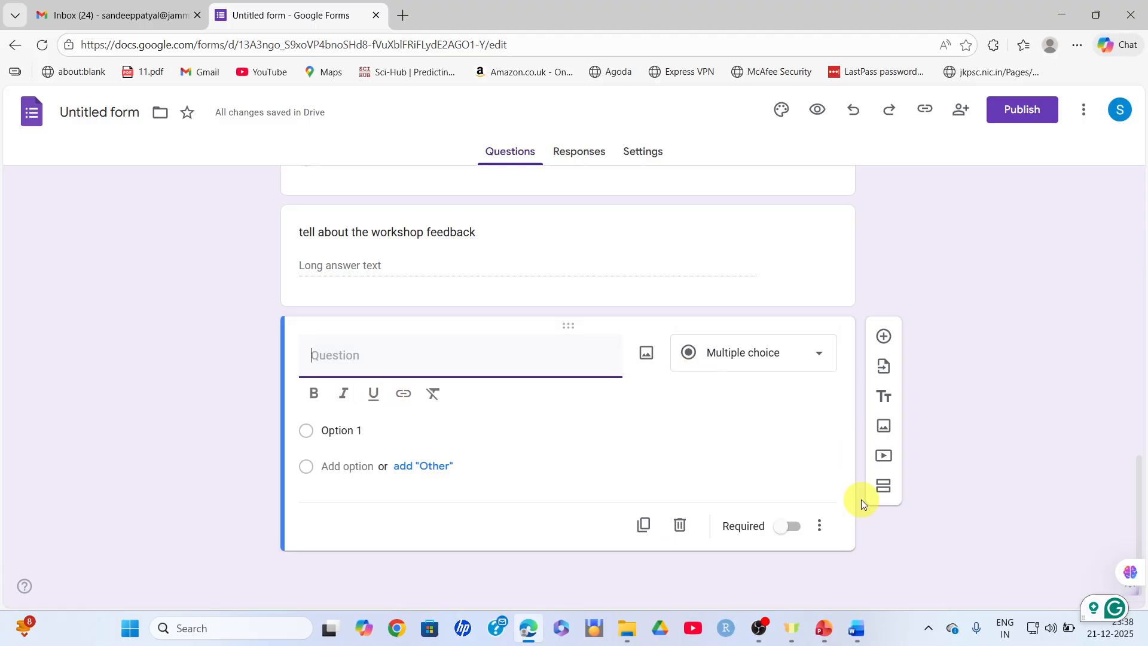
{"action": "left_click", "coordinate": [858, 630]}
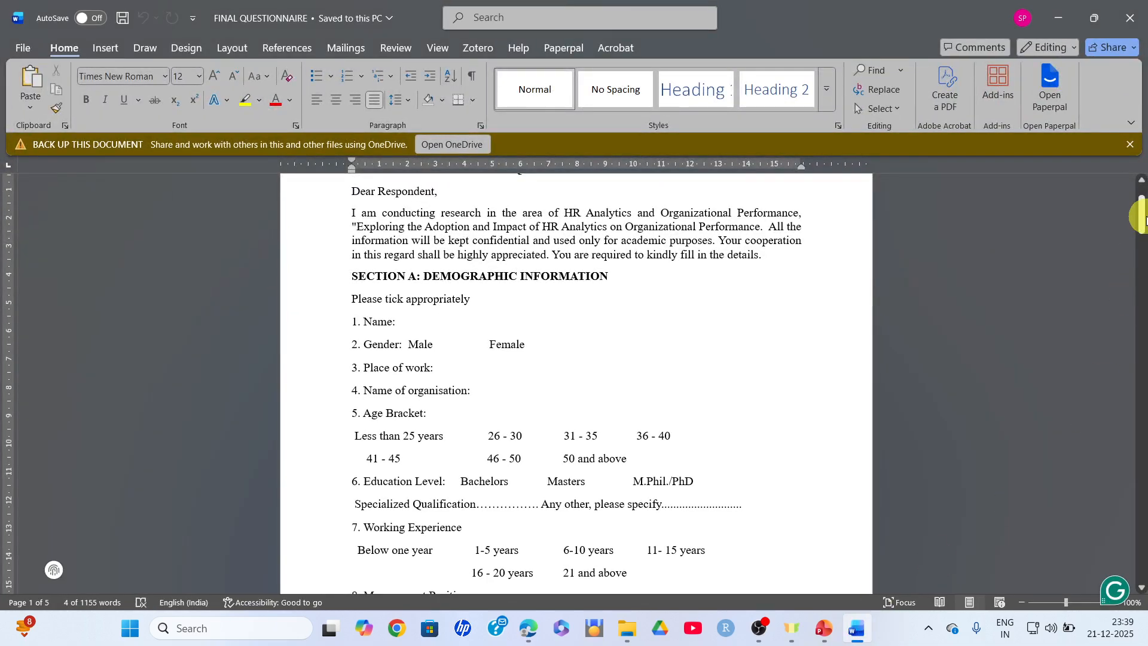
{"action": "left_click_drag", "start_coordinate": [1144, 218], "coordinate": [1144, 293]}
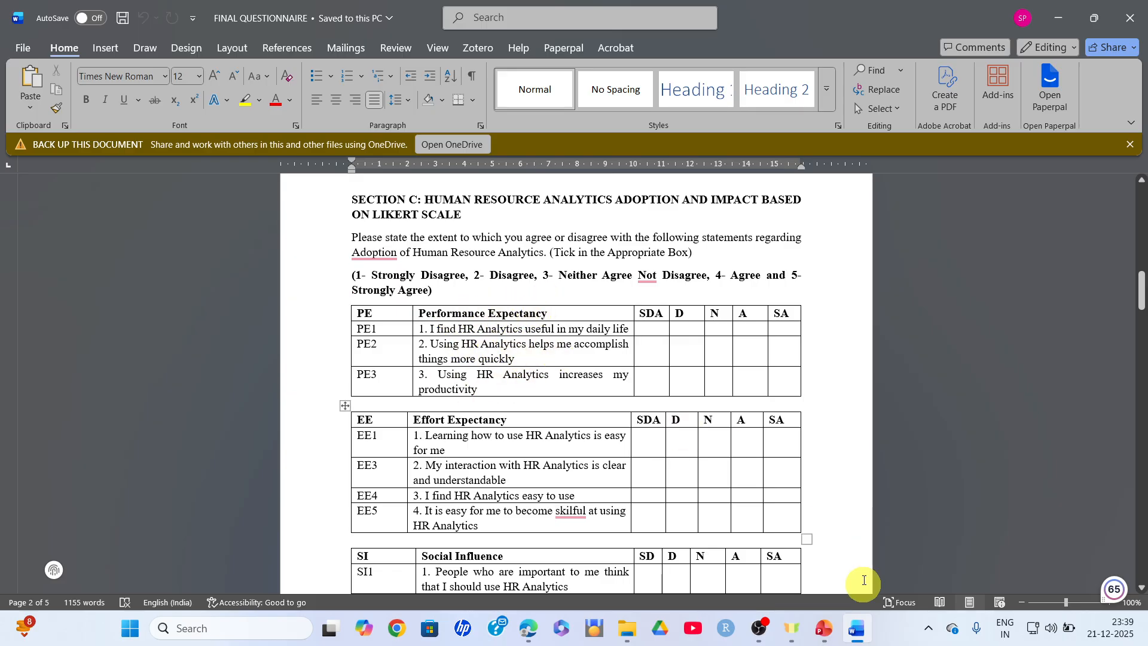
{"action": "left_click", "coordinate": [856, 628]}
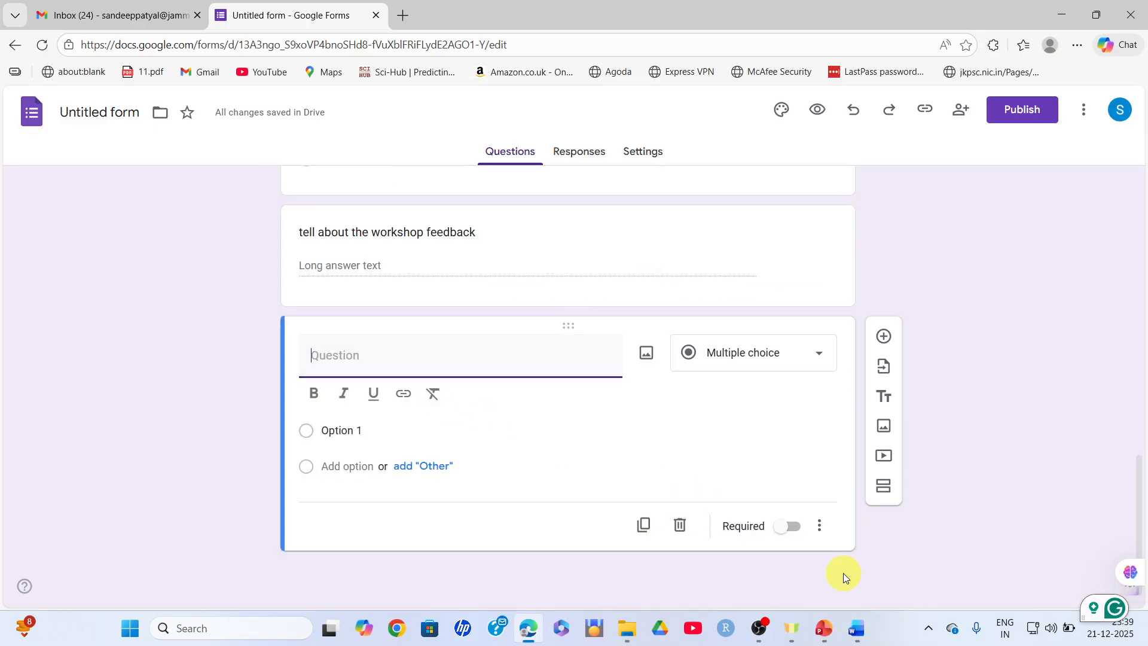
Copy the heading "Performance Expectancy" from the Word questionnaire and paste it as the new question's title in Google Forms
{"action": "left_click", "coordinate": [856, 627]}
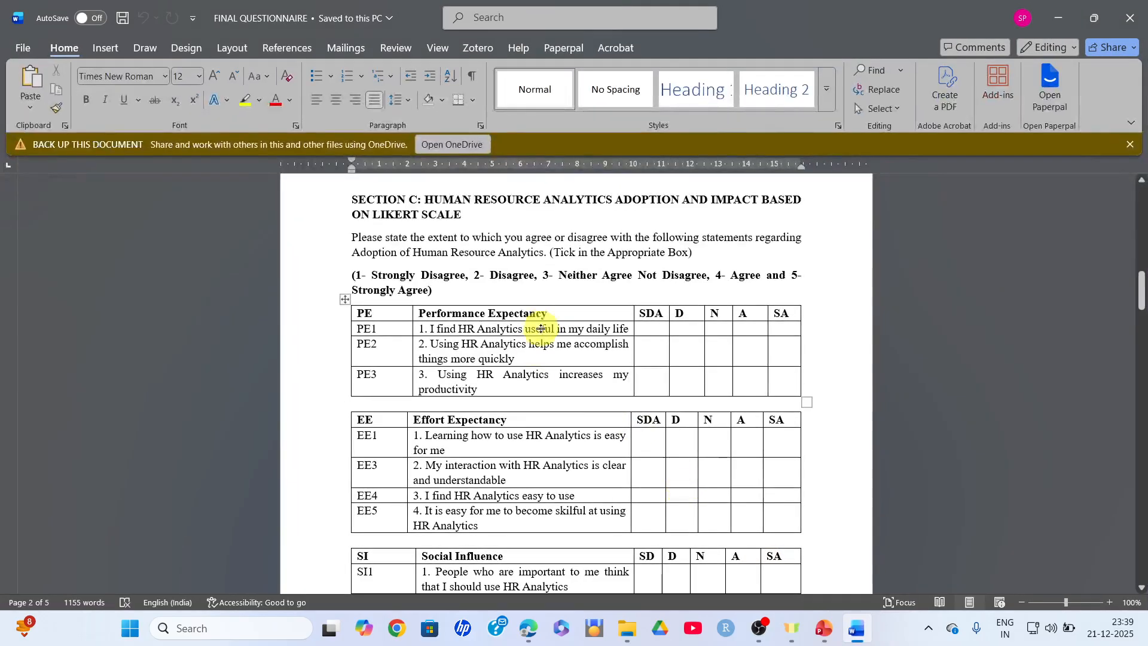
{"action": "left_click_drag", "start_coordinate": [547, 311], "coordinate": [430, 308]}
{"action": "key", "text": "ctrl+c"}
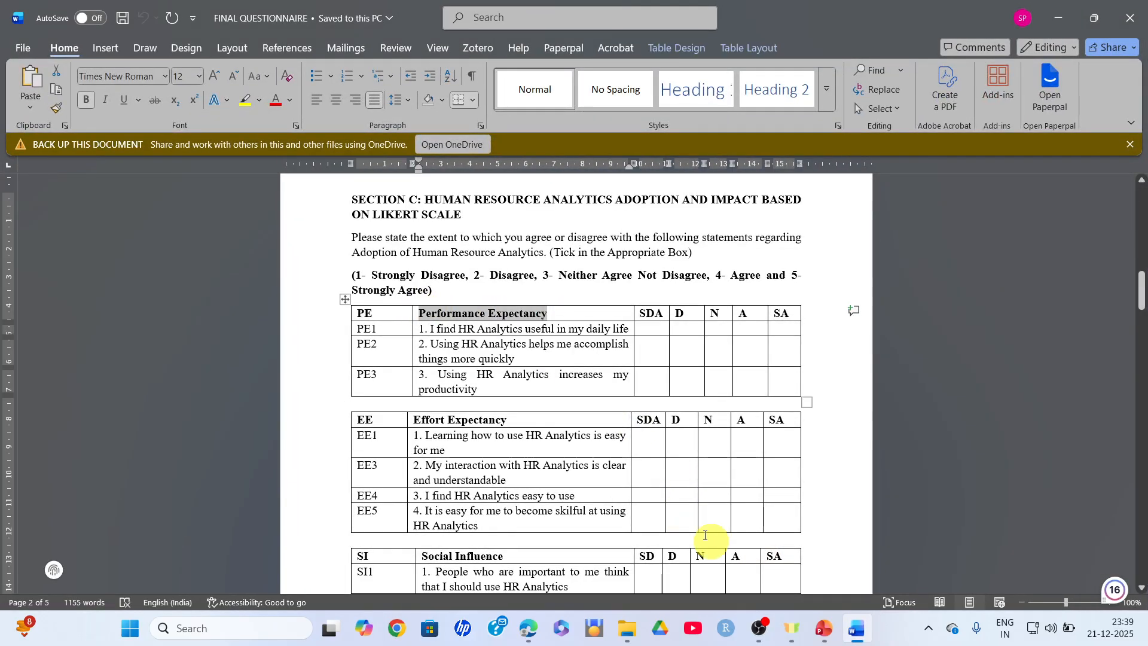
{"action": "left_click", "coordinate": [530, 627]}
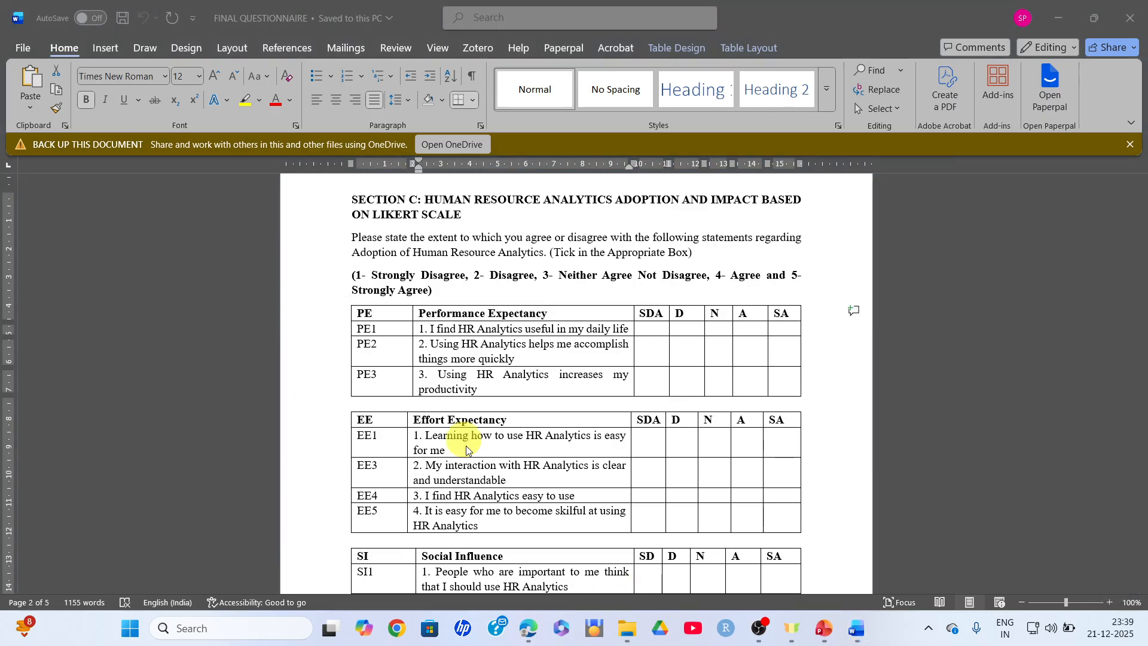
{"action": "left_click", "coordinate": [529, 627]}
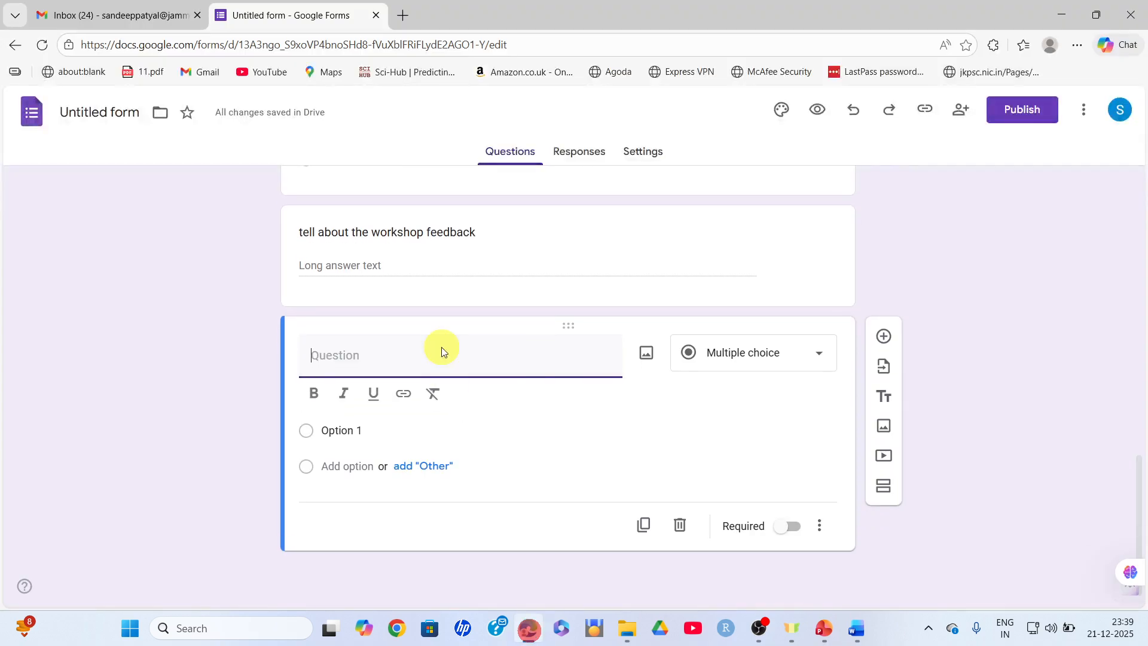
{"action": "left_click", "coordinate": [385, 357]}
{"action": "key", "text": "ctrl+v"}
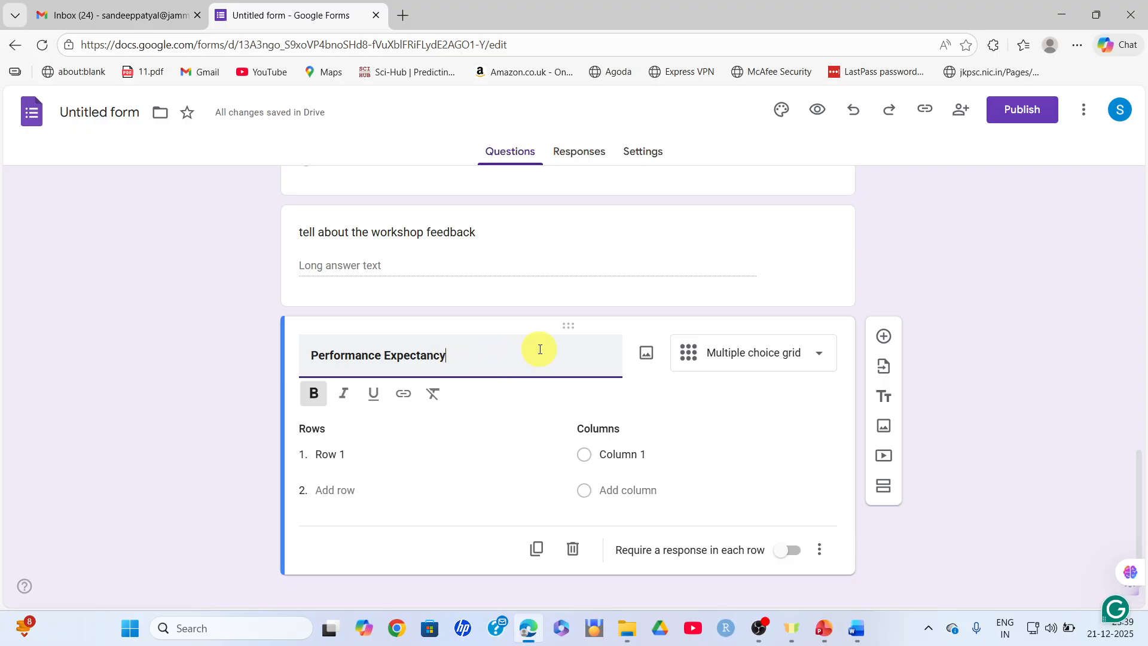
Review the answer types for the Performance Expectancy question and choose Multiple choice grid
{"action": "key", "text": "BackSpace"}
{"action": "left_click", "coordinate": [820, 355]}
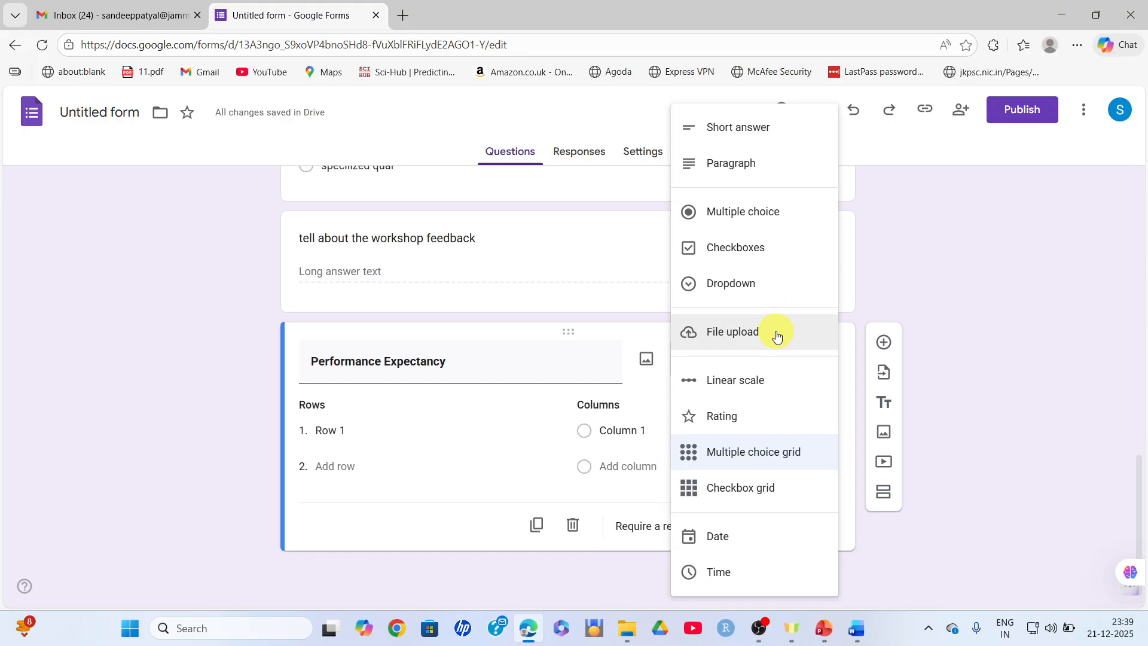
{"action": "left_click", "coordinate": [748, 460]}
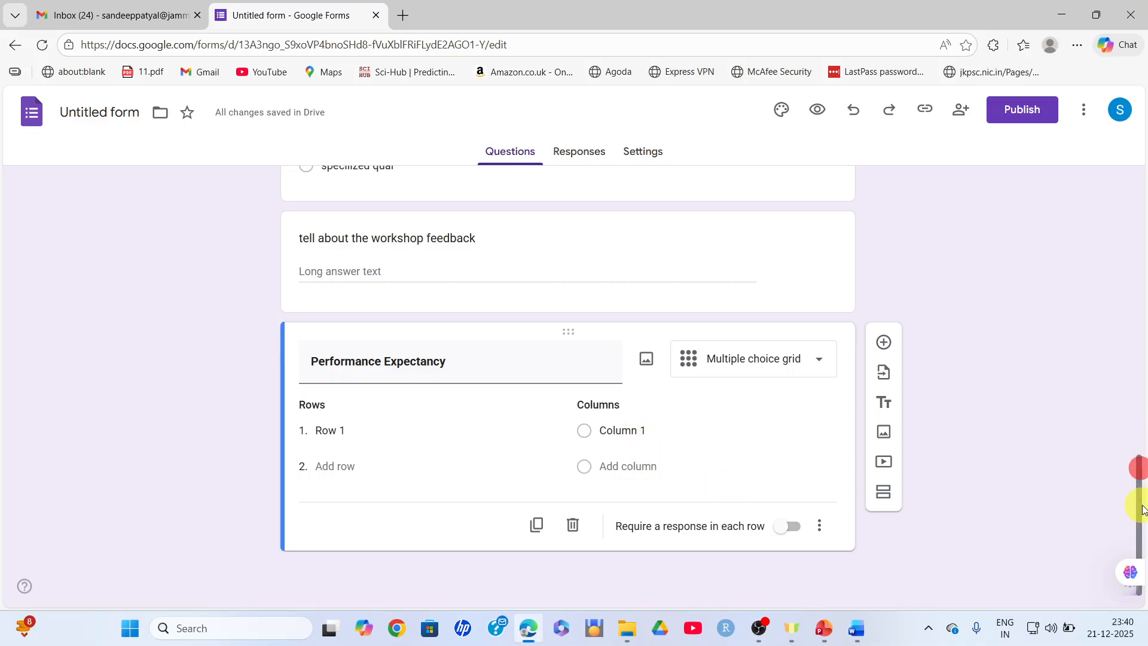
Copy statement PE1 from the Word questionnaire into the grid's first row: "I find HR Analytics useful in my daily life"
{"action": "left_click", "coordinate": [857, 634]}
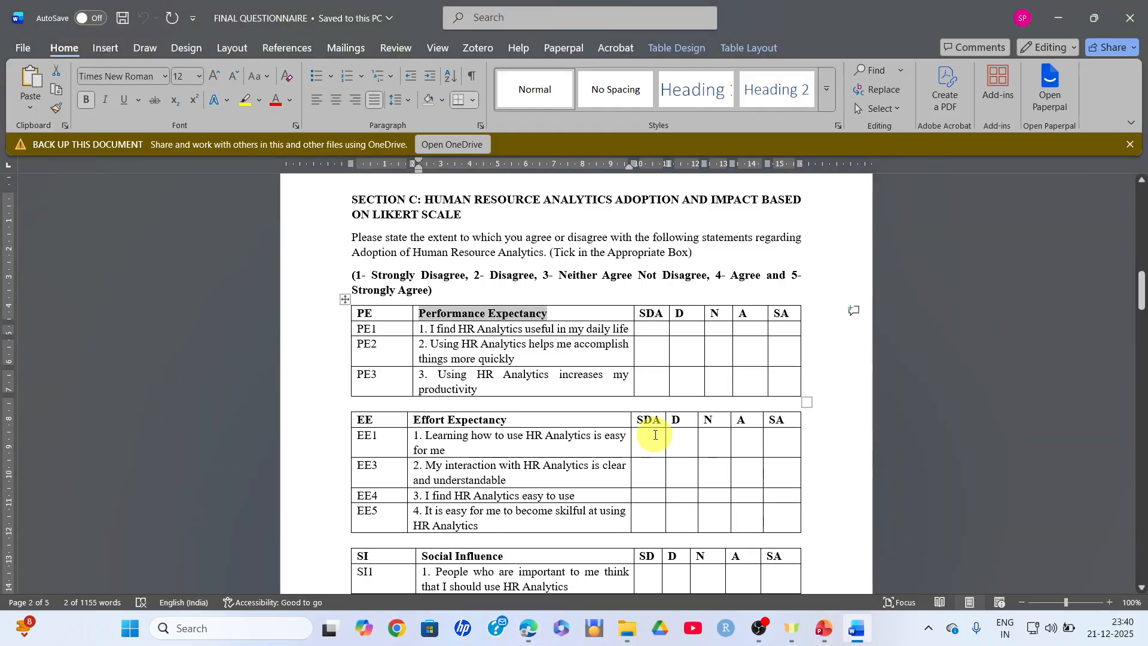
{"action": "left_click", "coordinate": [575, 357]}
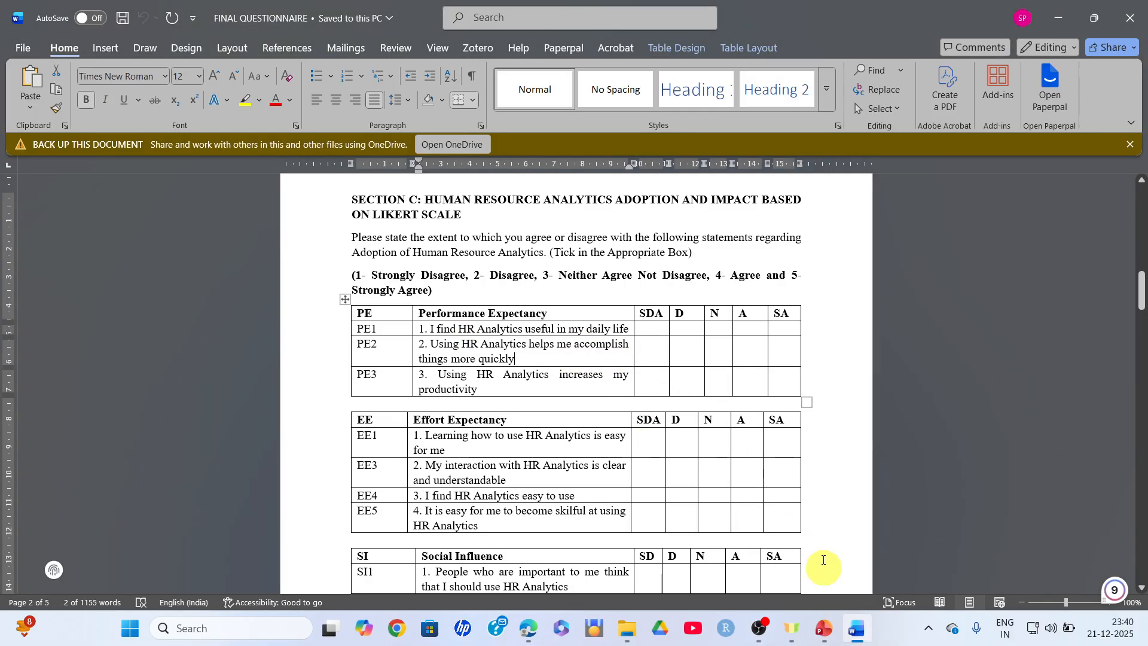
{"action": "left_click", "coordinate": [627, 332]}
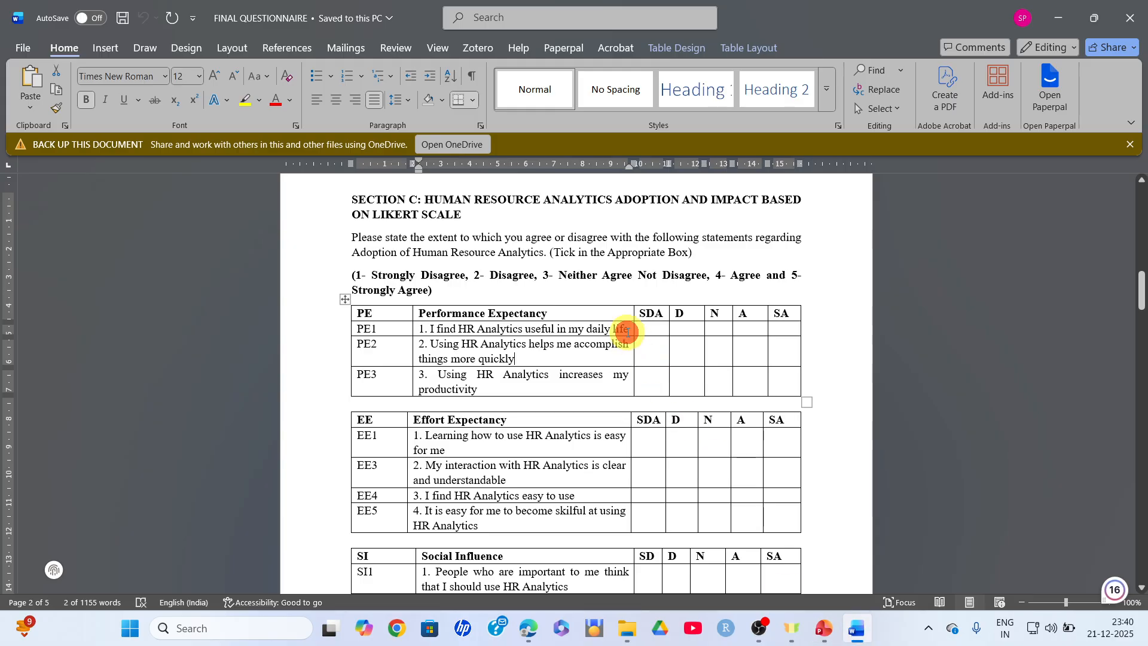
{"action": "left_click", "coordinate": [481, 393]}
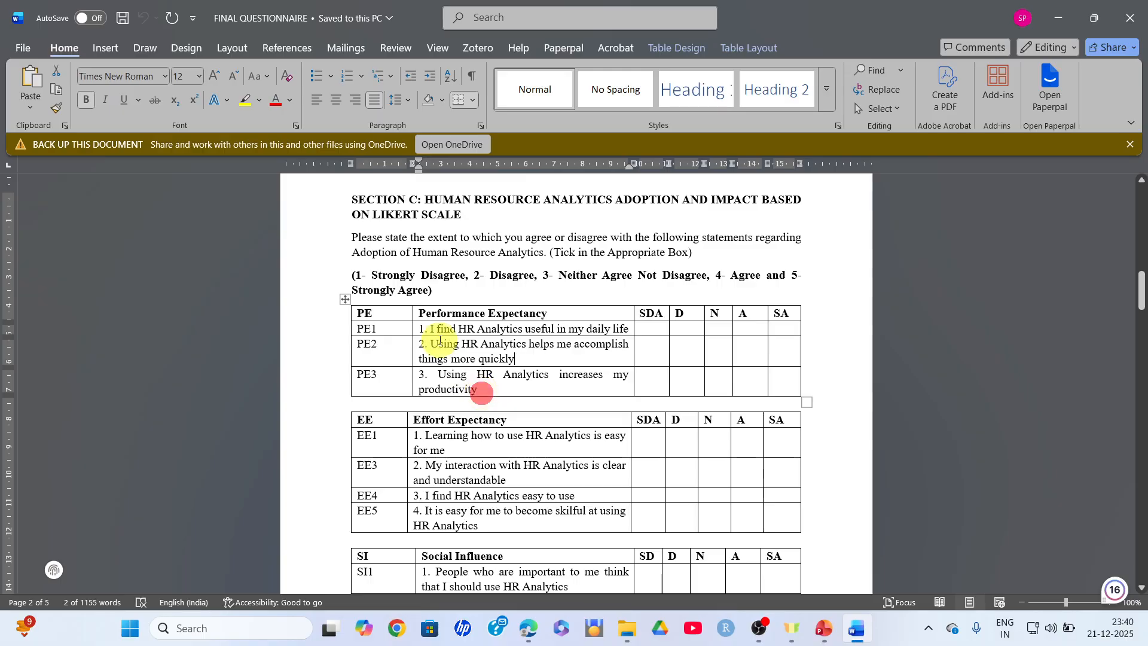
{"action": "left_click", "coordinate": [478, 389]}
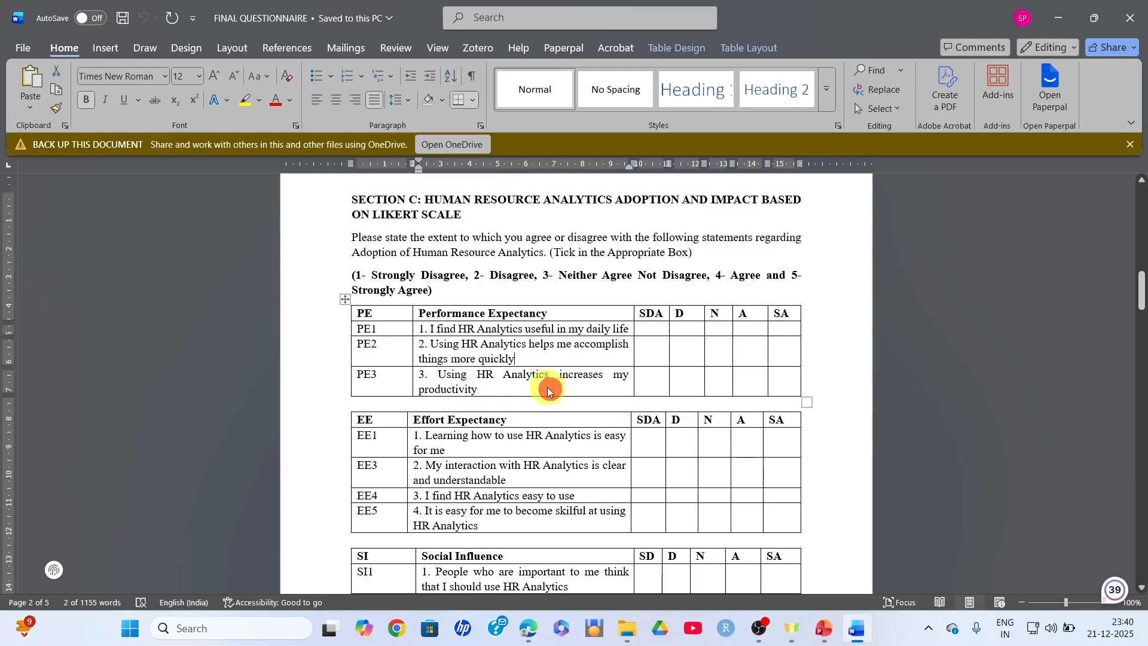
{"action": "double_click", "coordinate": [460, 330]}
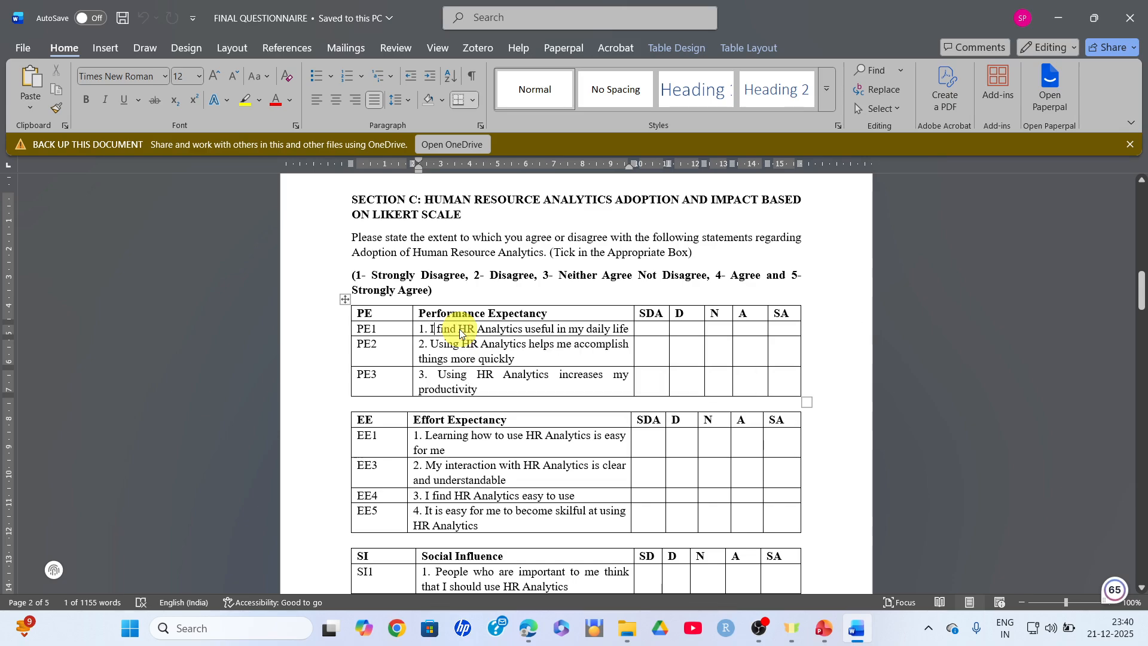
{"action": "key", "text": "ctrl+shift+Right"}
{"action": "key", "text": "ctrl+shift+Right"}
{"action": "key", "text": "ctrl+shift+Right"}
{"action": "key", "text": "ctrl+shift+Right"}
{"action": "key", "text": "ctrl+shift+Right"}
{"action": "key", "text": "ctrl+shift+Right"}
{"action": "key", "text": "ctrl+shift+Right"}
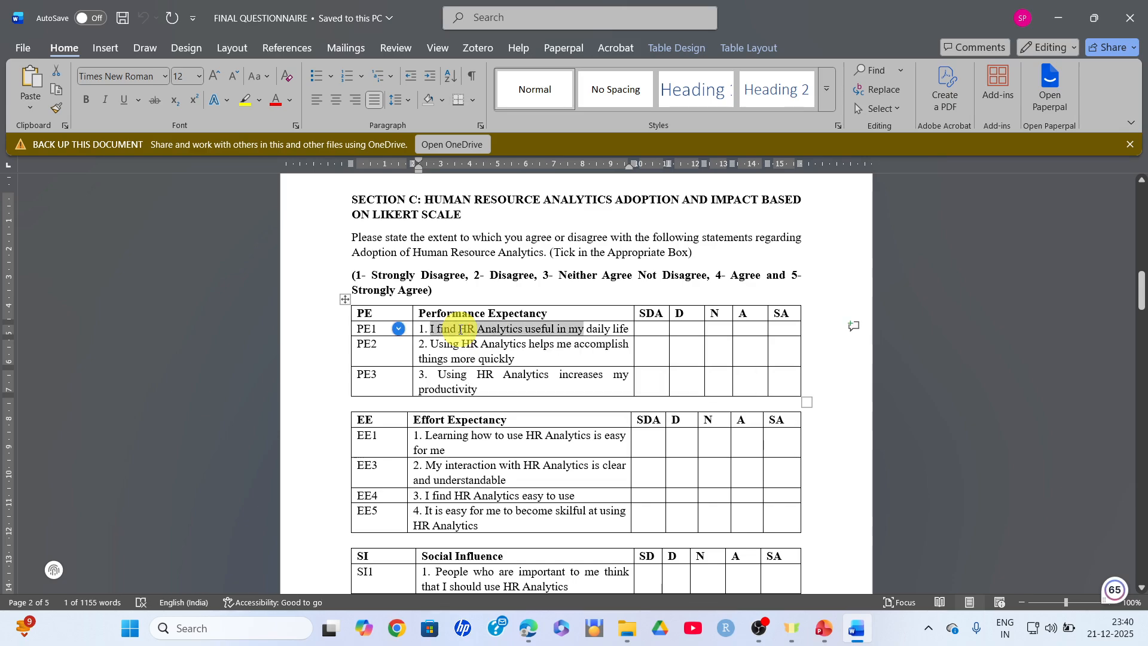
{"action": "key", "text": "shift+Right"}
{"action": "key", "text": "shift+Right"}
{"action": "key", "text": "shift+Right"}
{"action": "key", "text": "shift+Right"}
{"action": "key", "text": "shift+Right"}
{"action": "key", "text": "shift+Right"}
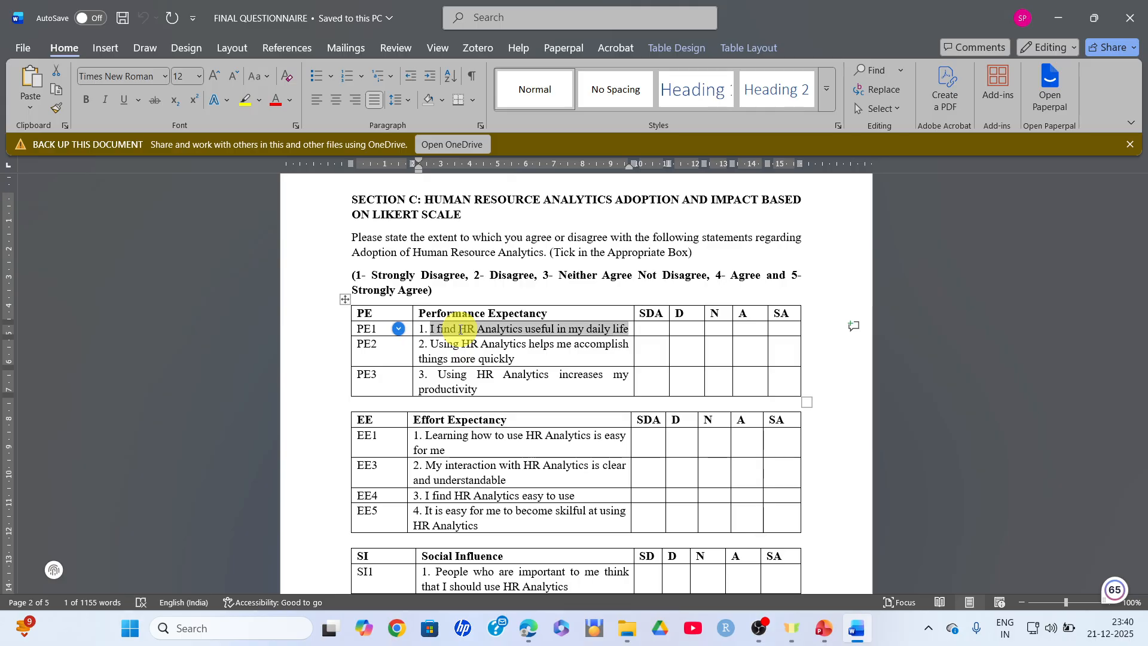
{"action": "left_click", "coordinate": [528, 627]}
{"action": "left_click", "coordinate": [356, 430]}
{"action": "key", "text": "BackSpace"}
{"action": "type", "text": "I find HR Analytics useful in my daily life"}
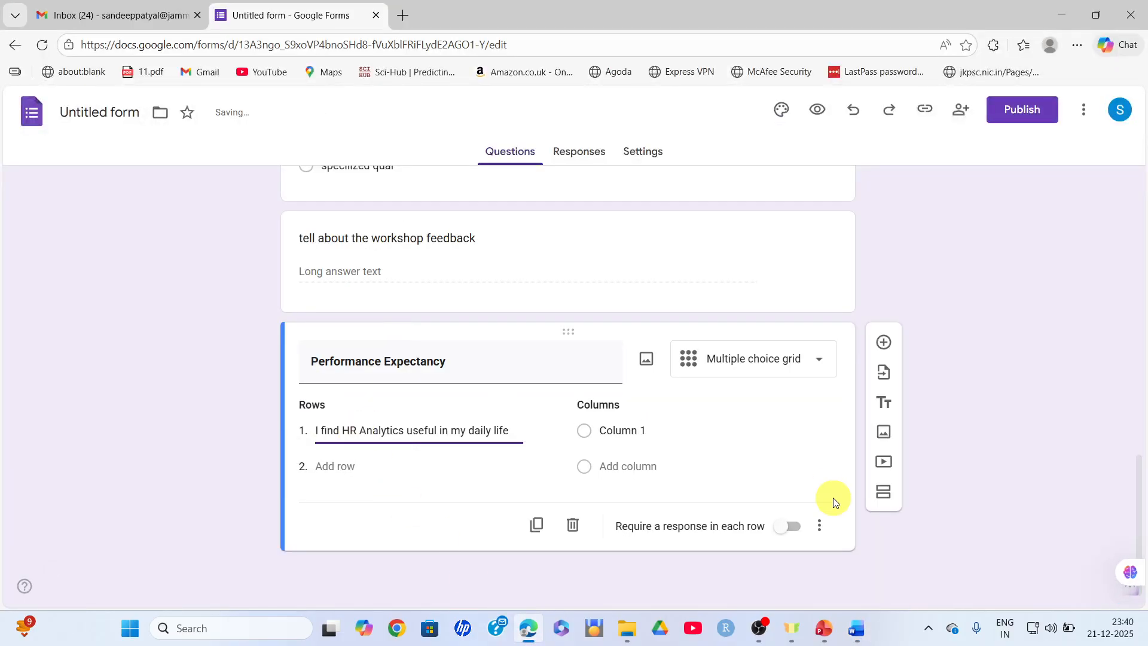
Copy statement PE2, "Using HR Analytics helps me accomplish things more quickly", from the Word questionnaire into the grid's second row
{"action": "left_click", "coordinate": [855, 627]}
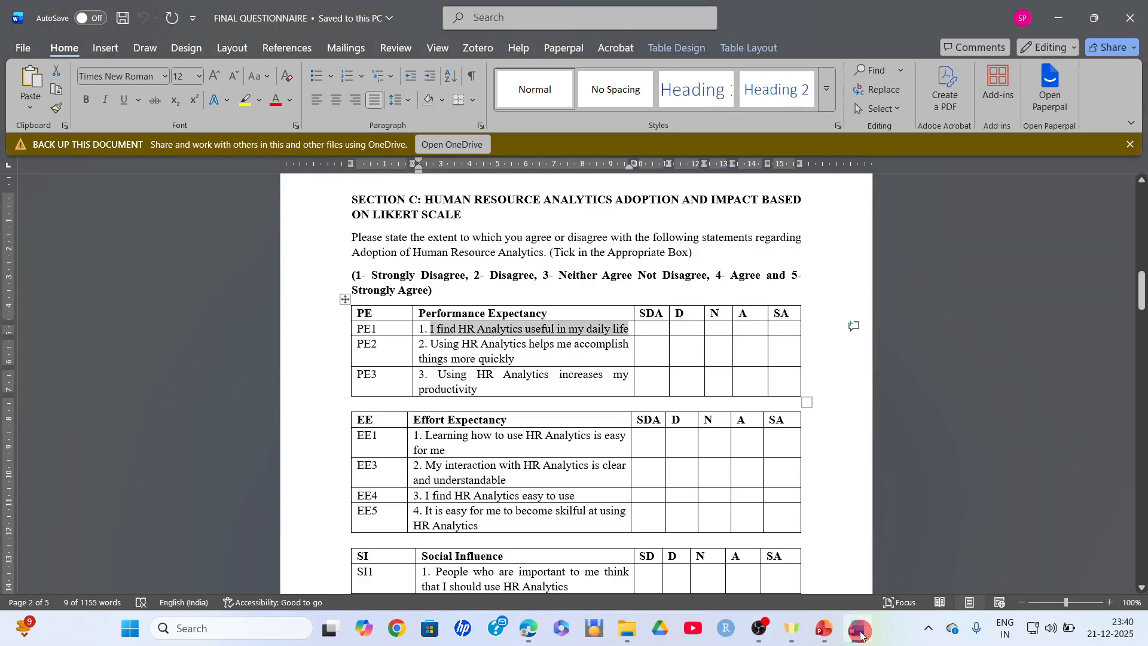
{"action": "left_click", "coordinate": [520, 354]}
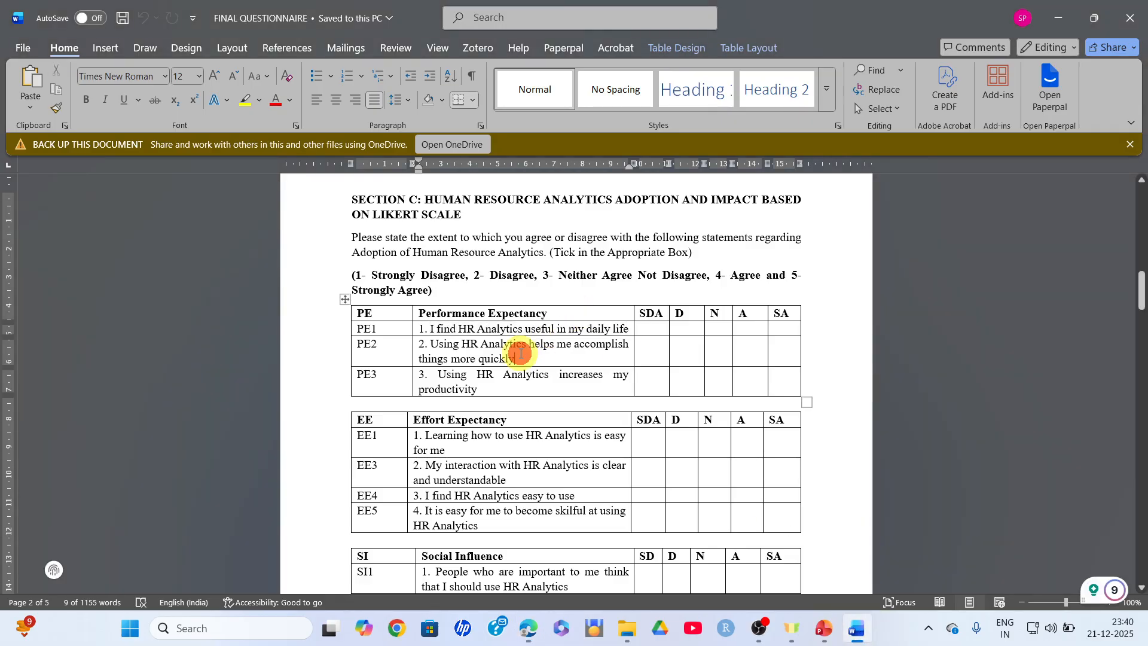
{"action": "key", "text": "shift+Up"}
{"action": "key", "text": "shift+Up"}
{"action": "key", "text": "shift+Down"}
{"action": "key", "text": "ctrl+shift+Left"}
{"action": "key", "text": "ctrl+shift+Left"}
{"action": "key", "text": "ctrl+shift+Left"}
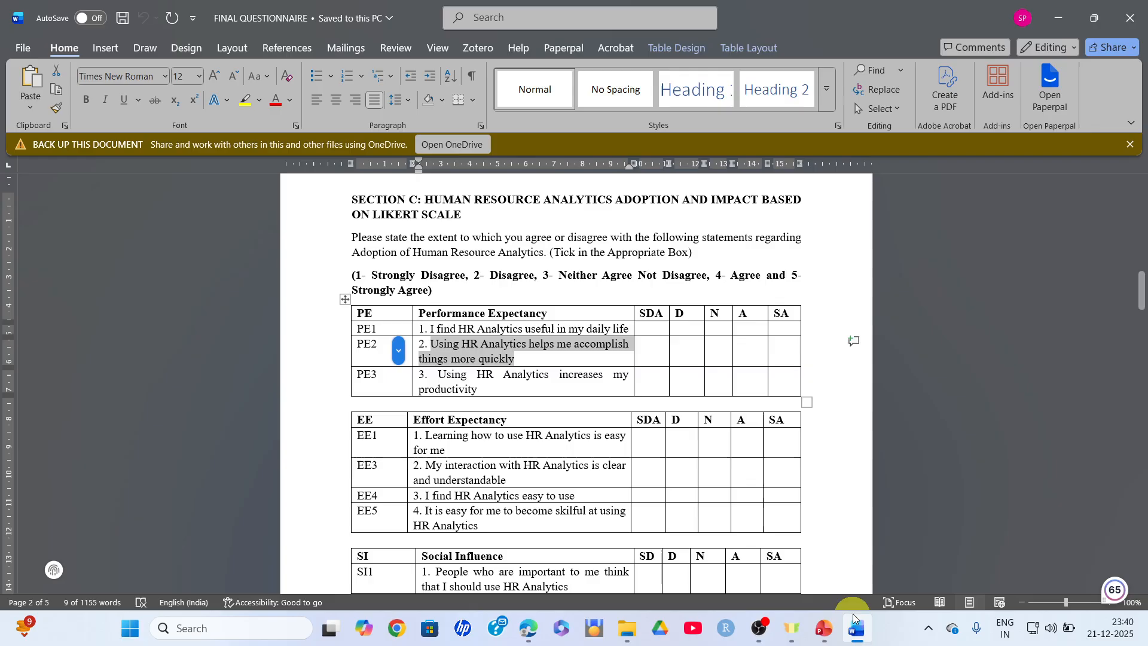
{"action": "left_click", "coordinate": [528, 628]}
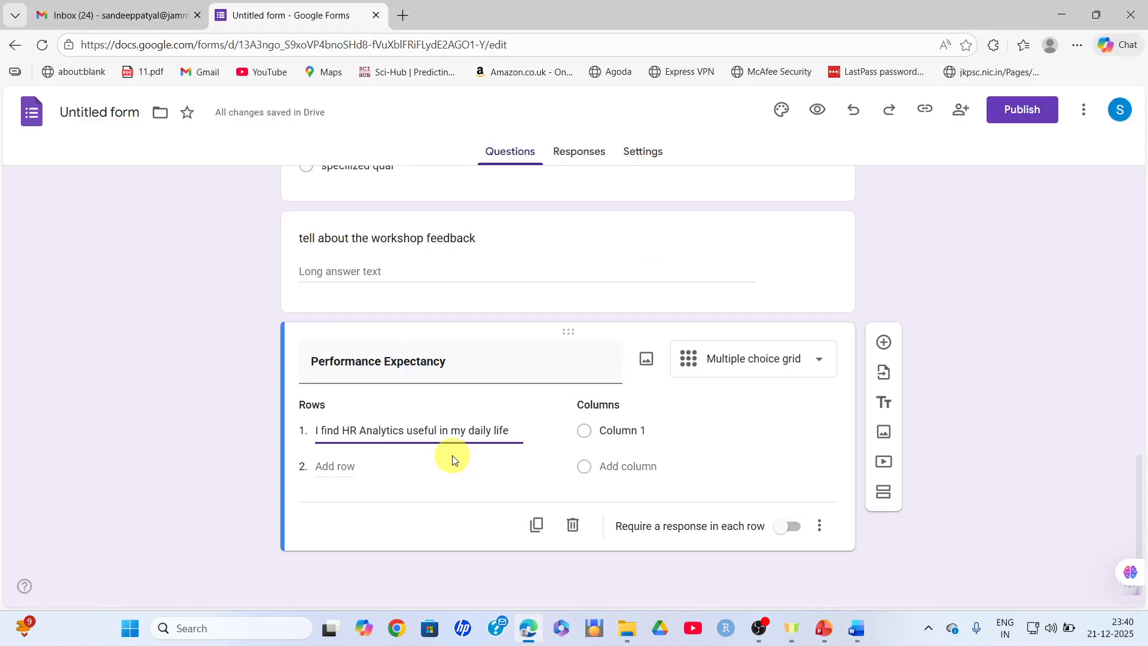
{"action": "left_click", "coordinate": [335, 467]}
{"action": "key", "text": "BackSpace"}
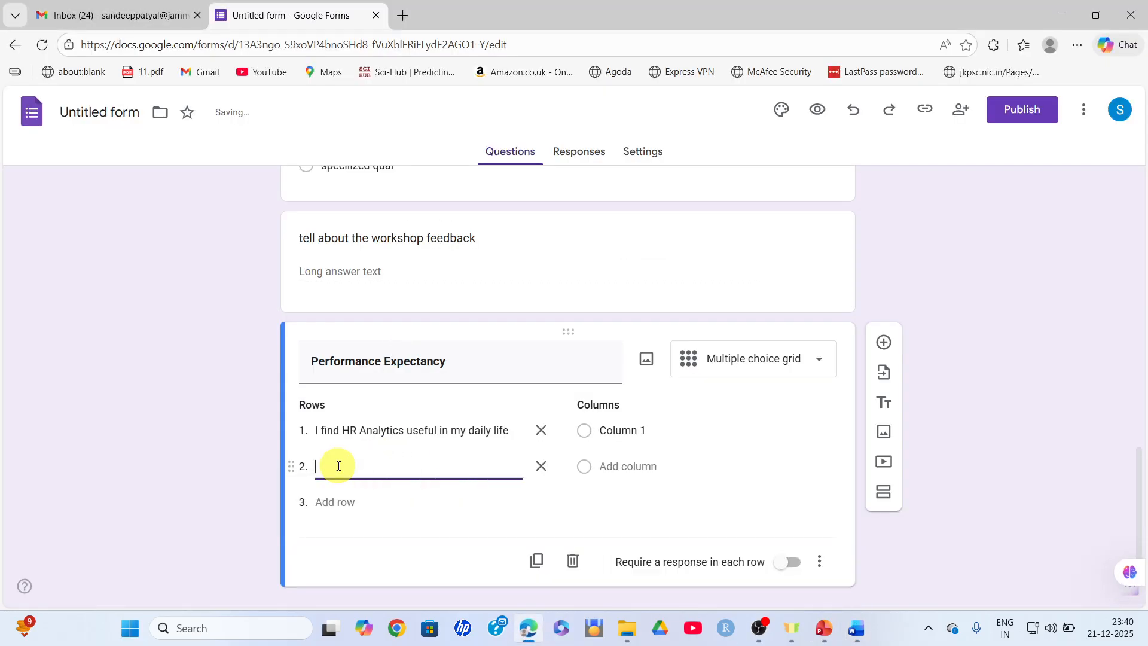
{"action": "key", "text": "ctrl+v"}
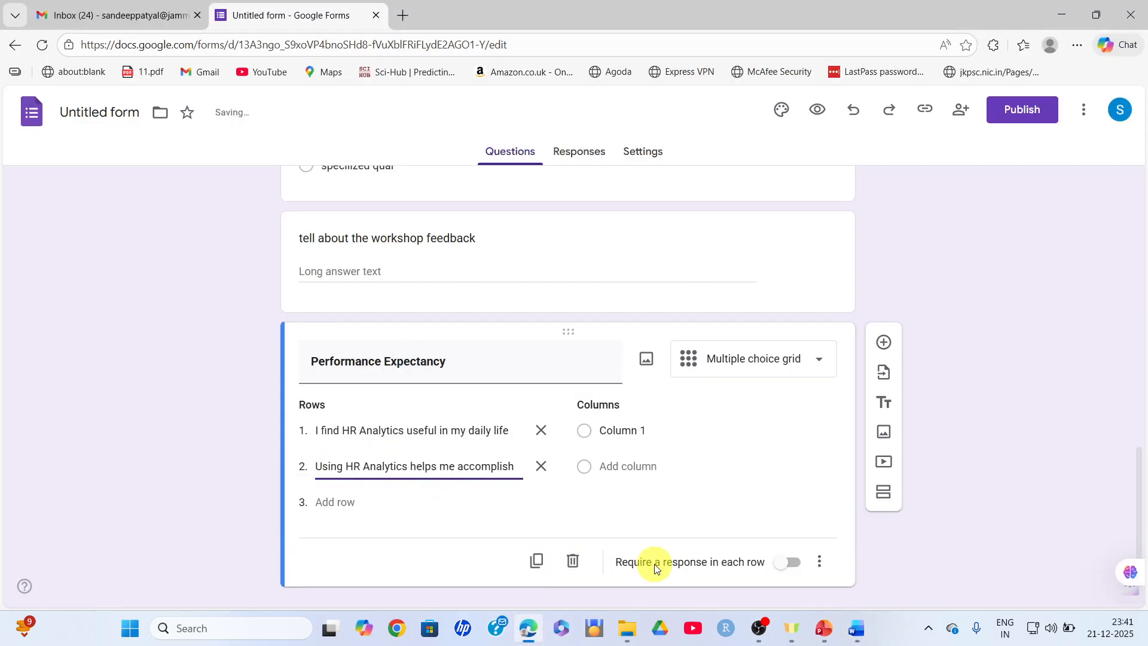
Copy statement PE3, "Using HR Analytics increases my productivity", from the Word questionnaire into the grid's third row
{"action": "left_click", "coordinate": [856, 628]}
{"action": "left_click_drag", "start_coordinate": [476, 374], "coordinate": [478, 390]}
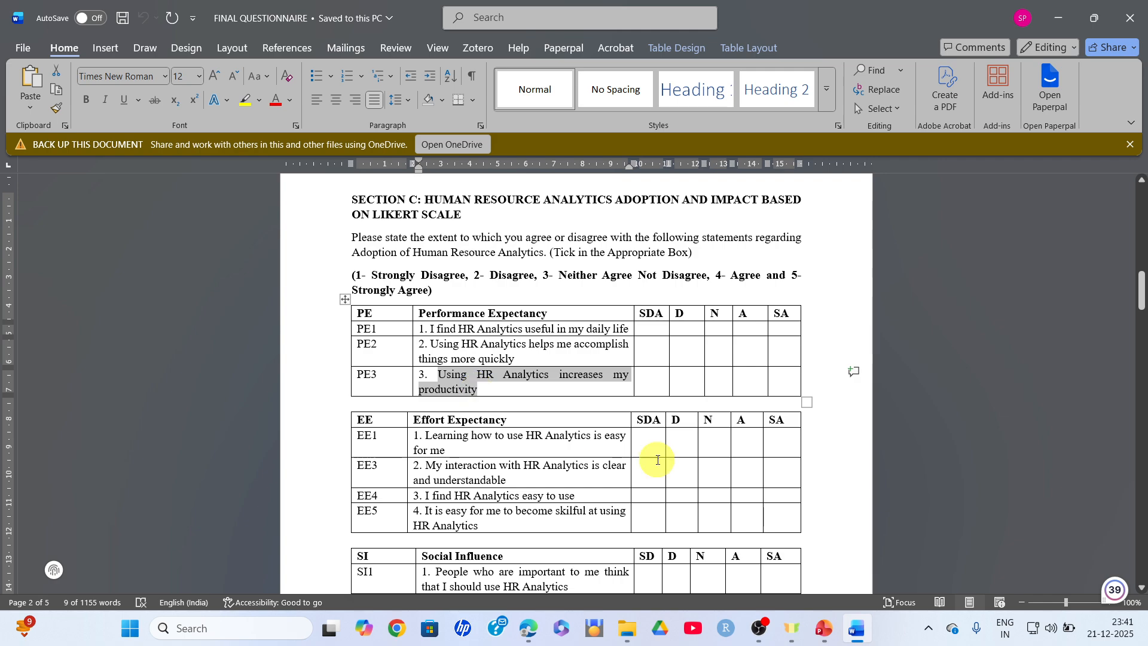
{"action": "left_click", "coordinate": [528, 628]}
{"action": "left_click", "coordinate": [342, 502]}
{"action": "key", "text": "ctrl+v"}
{"action": "left_click", "coordinate": [230, 471]}
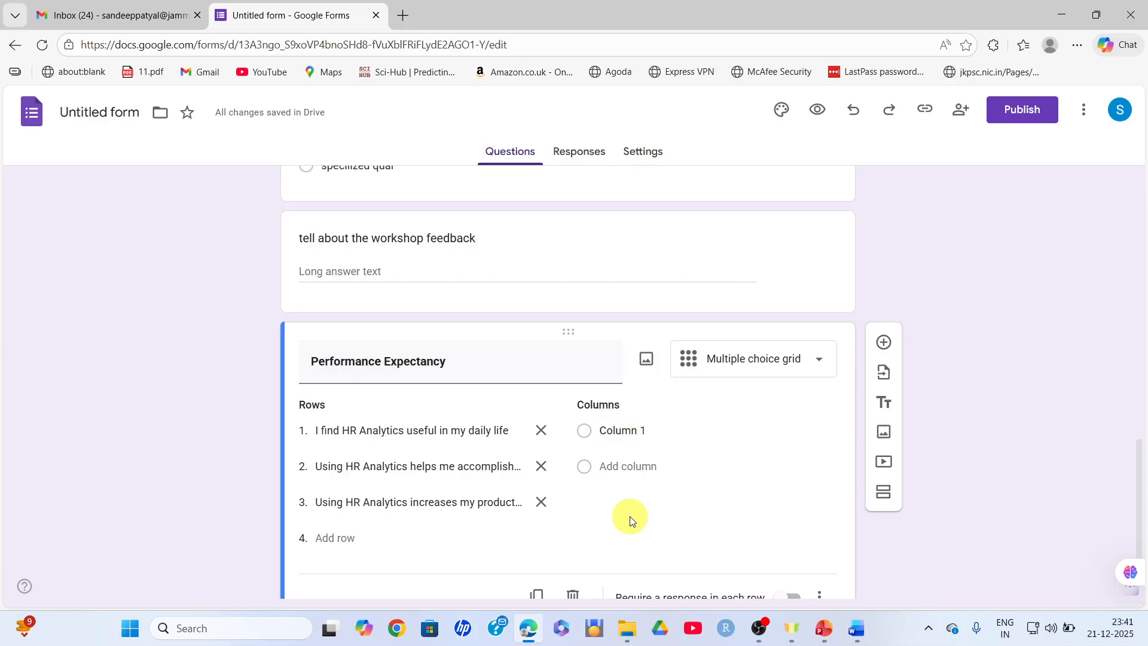
Name the first two columns of the Performance Expectancy grid "strongly disagree" and "disagree"
{"action": "left_click", "coordinate": [644, 430]}
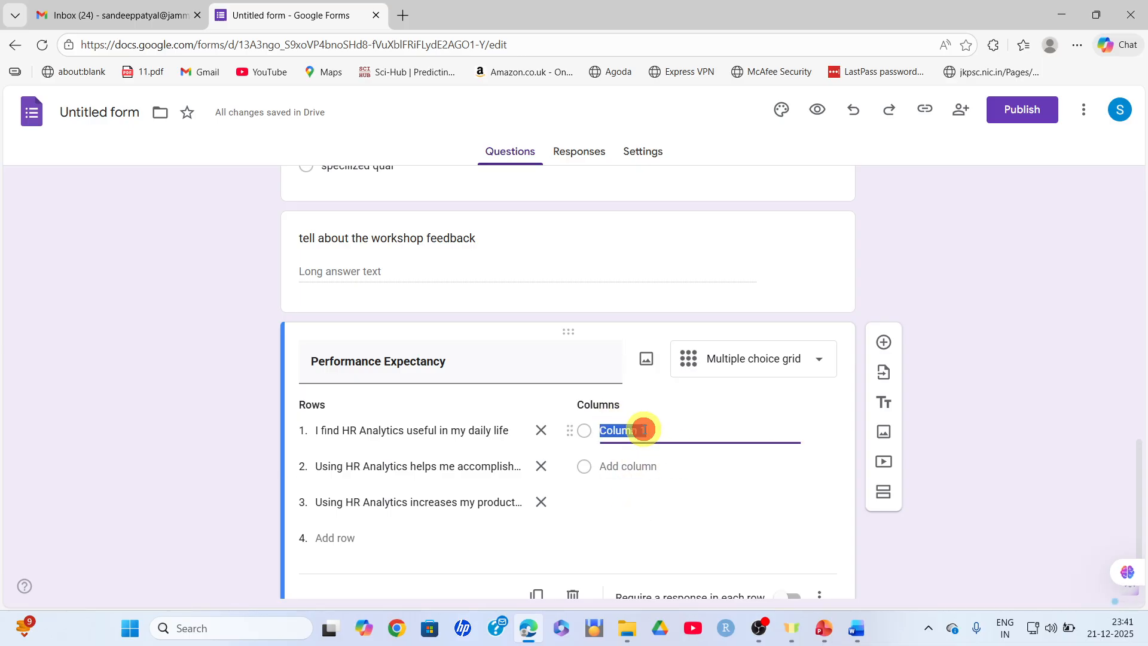
{"action": "key", "text": "BackSpace"}
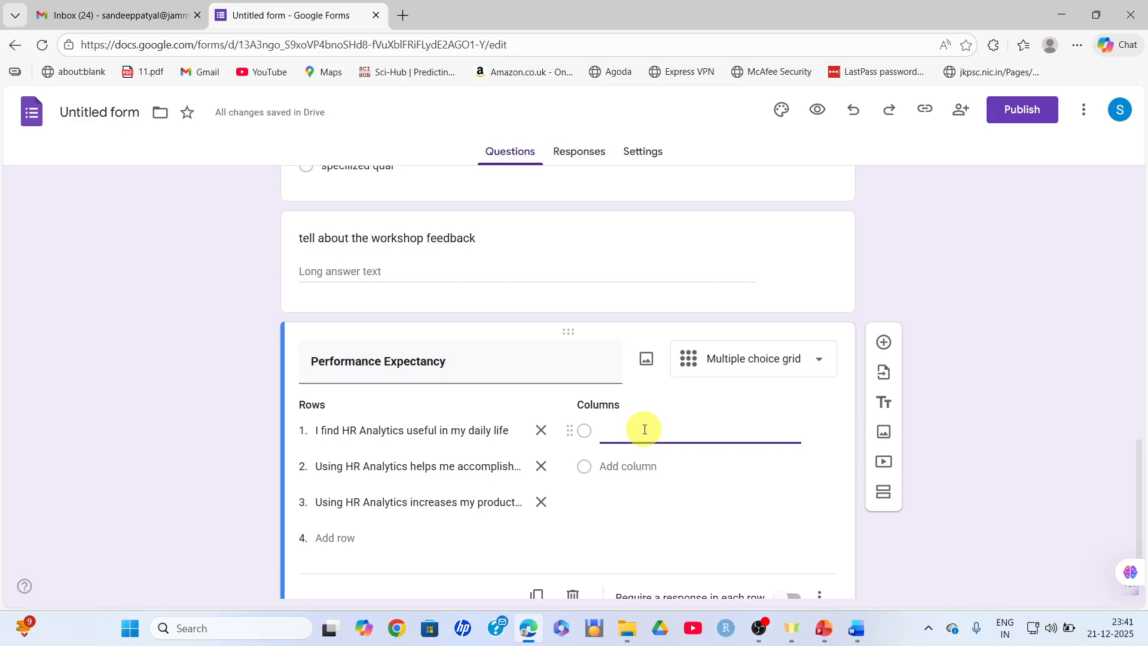
{"action": "type", "text": "strongly disa"}
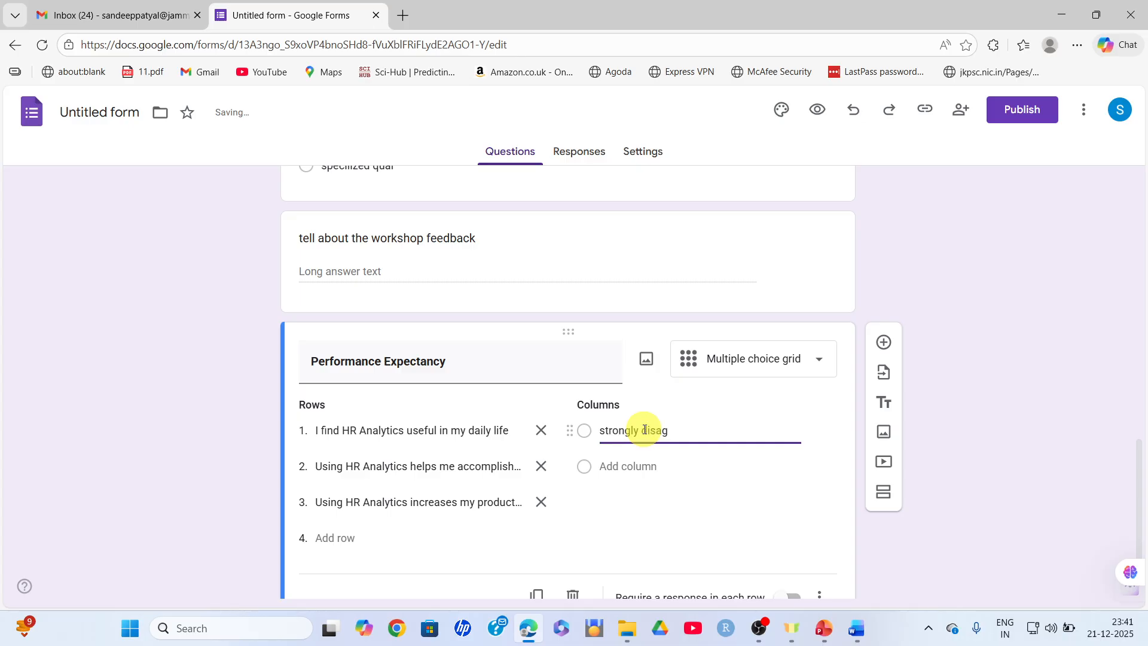
{"action": "key", "text": "BackSpace"}
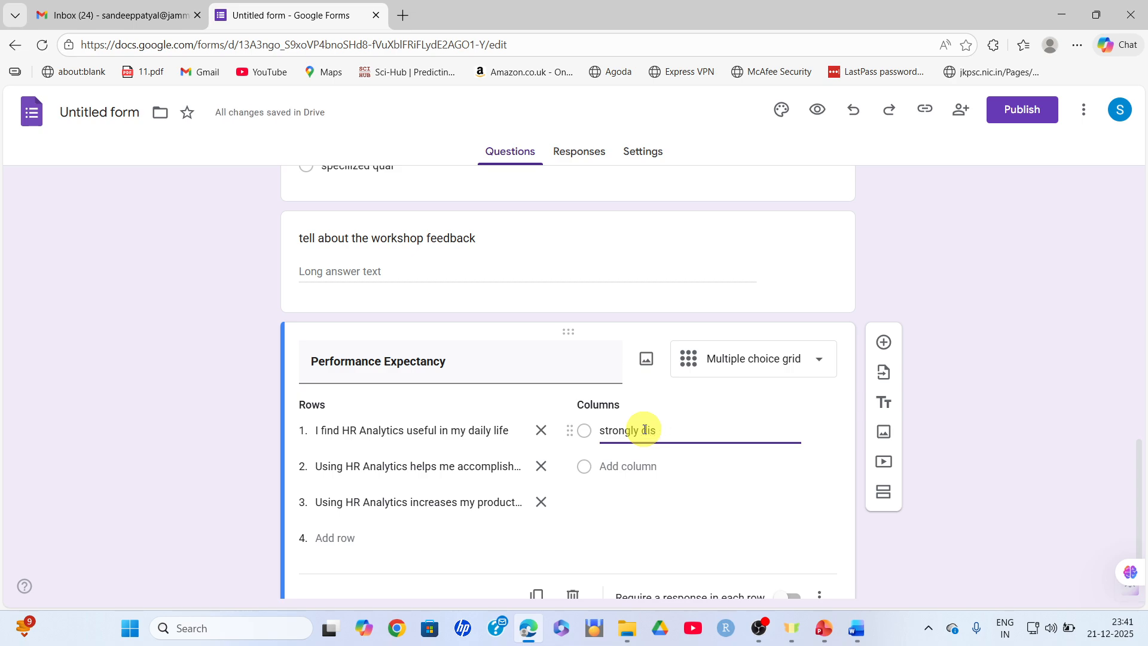
{"action": "left_click", "coordinate": [638, 467]}
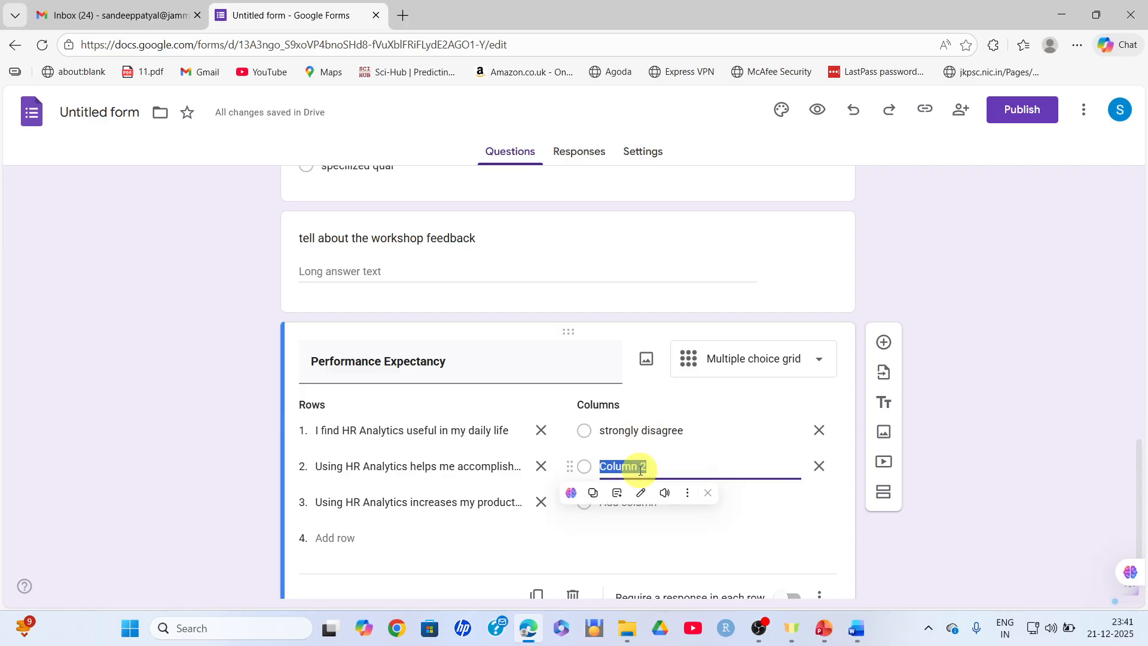
{"action": "type", "text": "disa"}
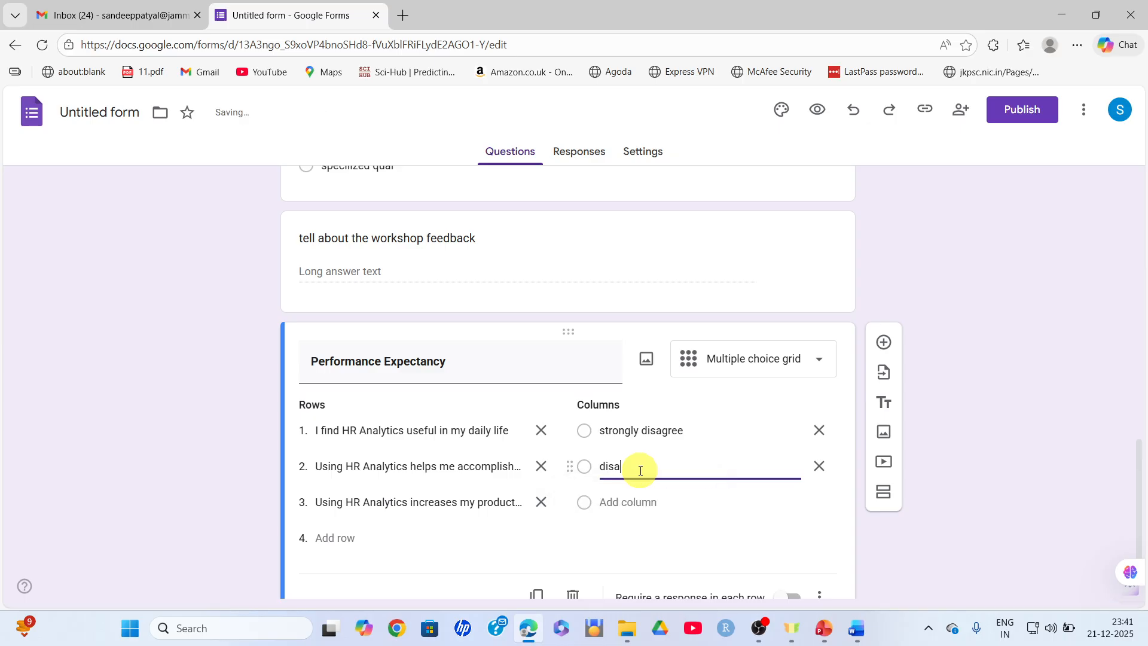
{"action": "type", "text": "gree"}
Add a third grid column named "neither disagree not agree", correcting the misspelled "disagree" with the spelling suggestion
{"action": "left_click", "coordinate": [625, 503]}
{"action": "key", "text": "BackSpace"}
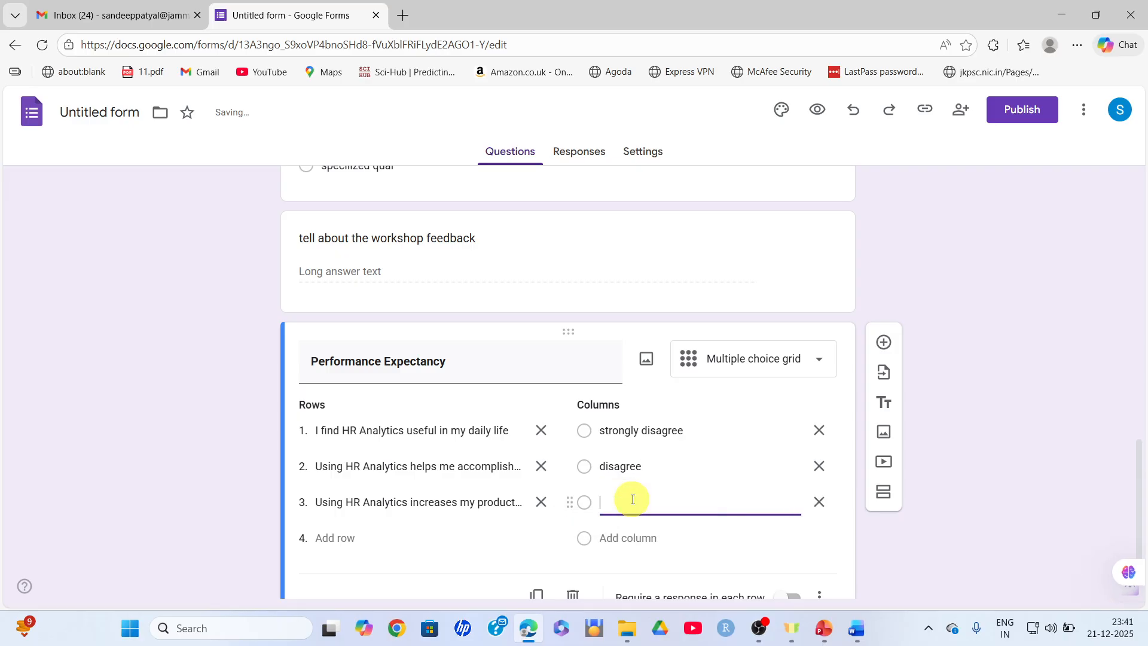
{"action": "type", "text": "neither agree"}
{"action": "key", "text": "BackSpace"}
{"action": "key", "text": "BackSpace"}
{"action": "key", "text": "BackSpace"}
{"action": "key", "text": "BackSpace"}
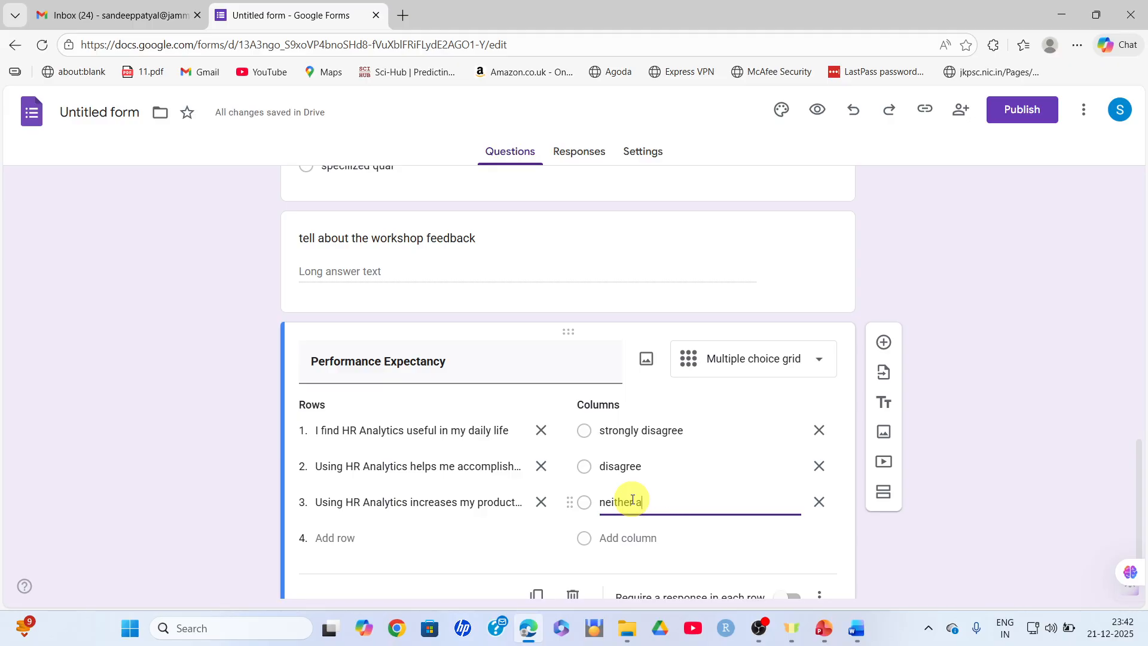
{"action": "type", "text": "di"}
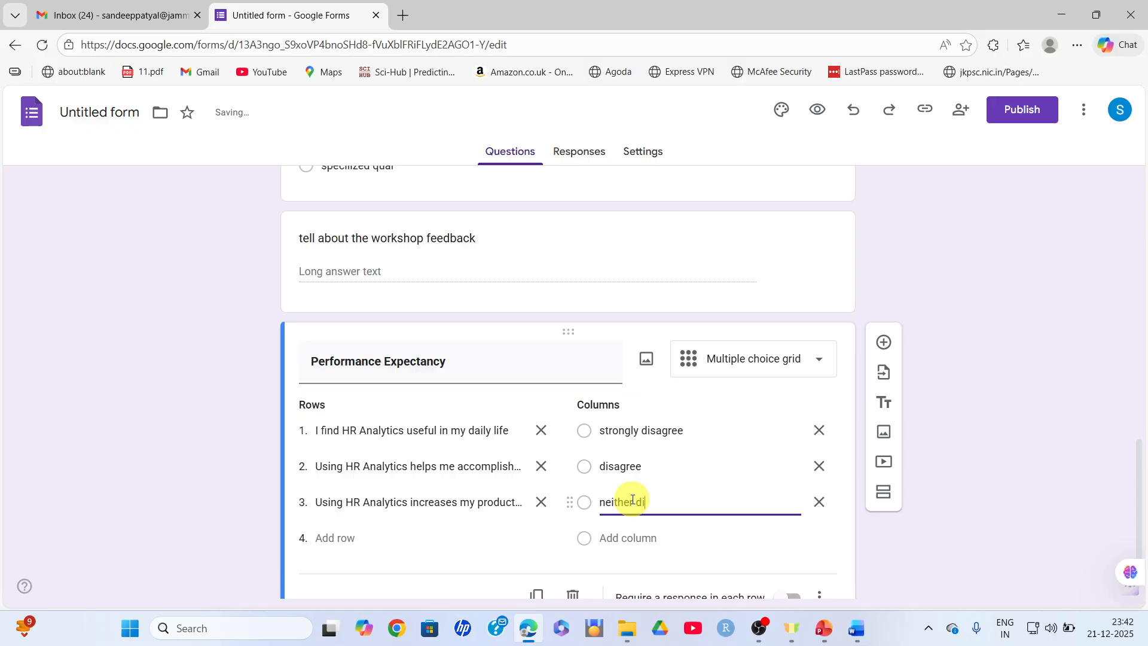
{"action": "type", "text": "aagree not agree"}
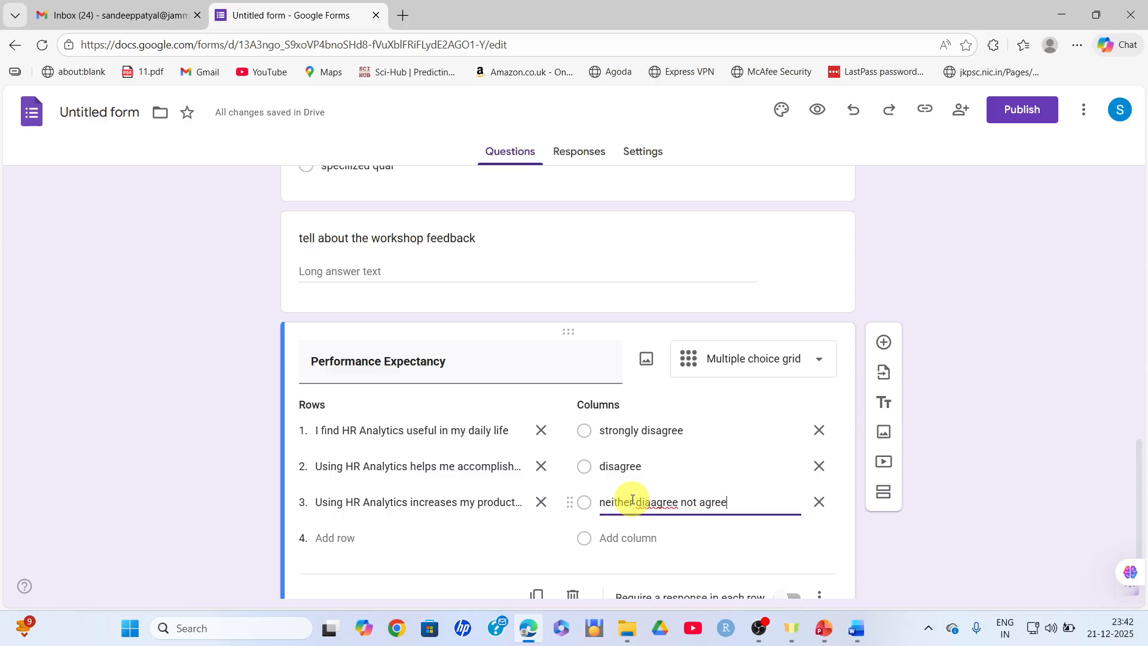
{"action": "right_click", "coordinate": [650, 505]}
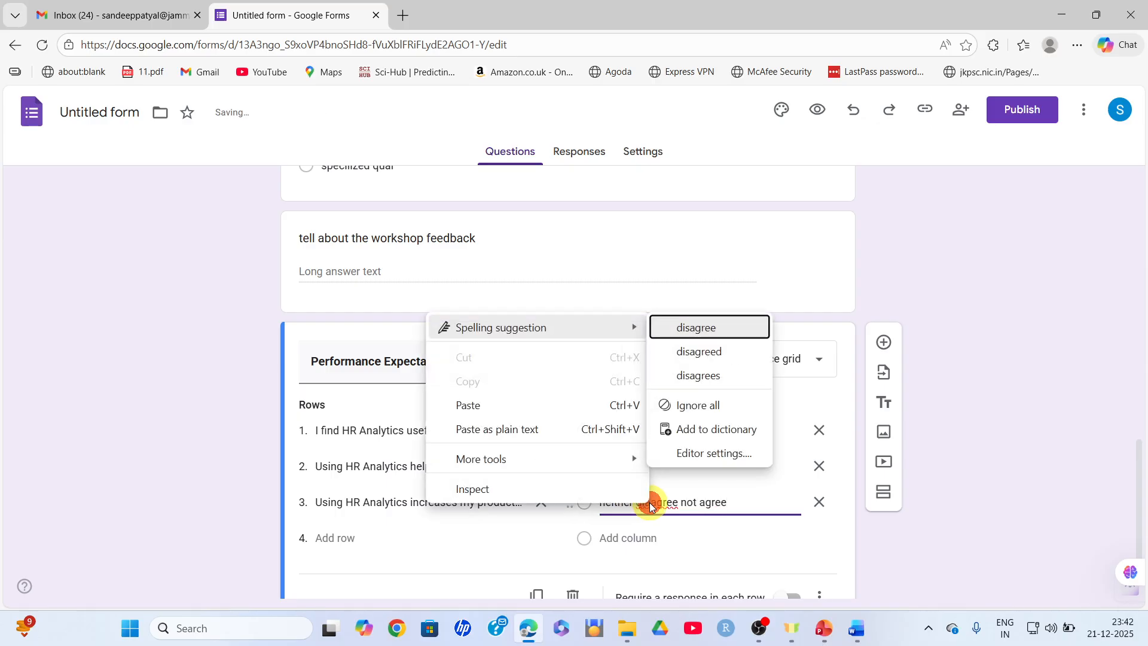
{"action": "left_click", "coordinate": [687, 327]}
Add "agree" and "strongly agree" as the fourth and fifth columns of the Performance Expectancy grid
{"action": "left_click", "coordinate": [618, 538]}
{"action": "type", "text": "agree"}
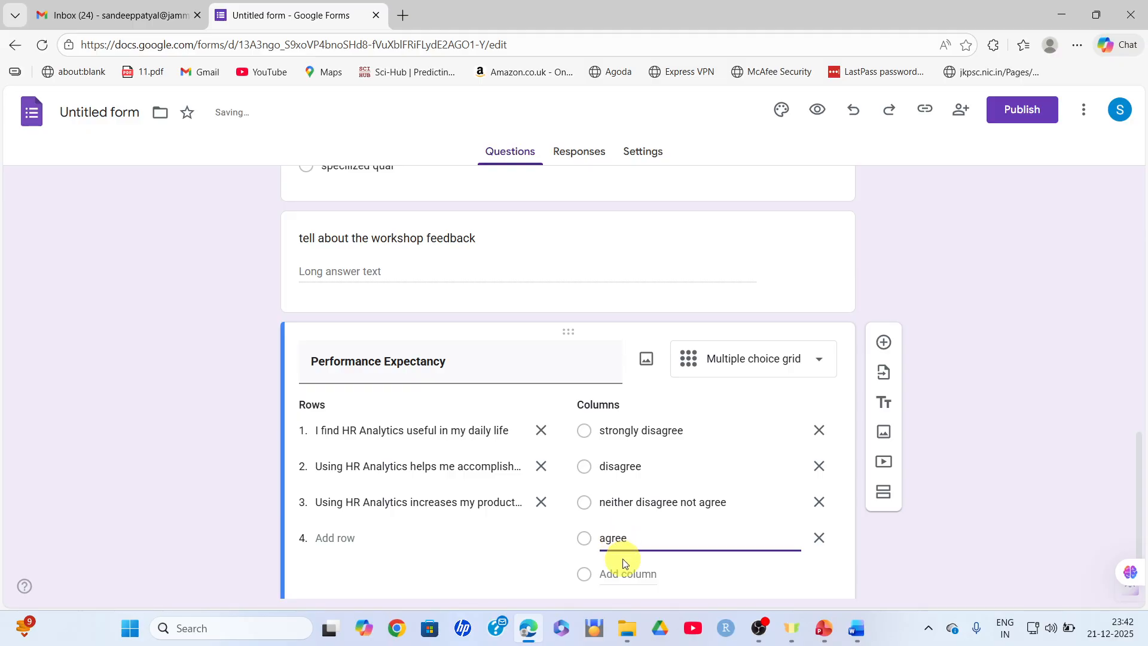
{"action": "left_click", "coordinate": [618, 577]}
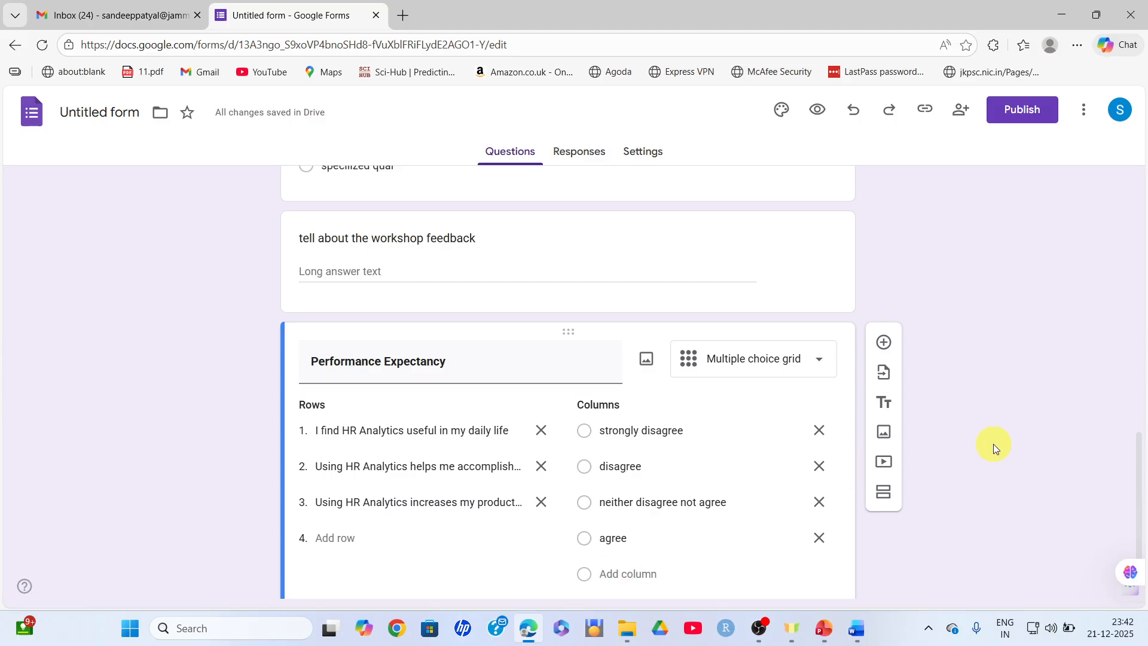
{"action": "scroll", "coordinate": [1118, 473], "scroll_direction": "down", "scroll_amount": 2}
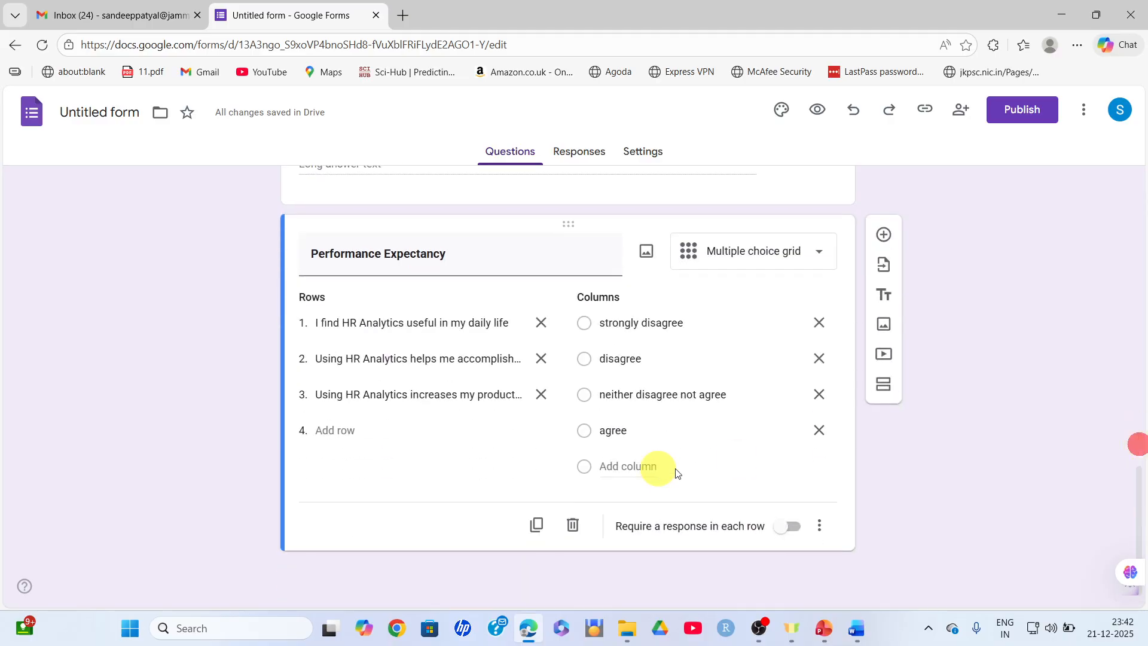
{"action": "left_click", "coordinate": [634, 470]}
{"action": "key", "text": "BackSpace"}
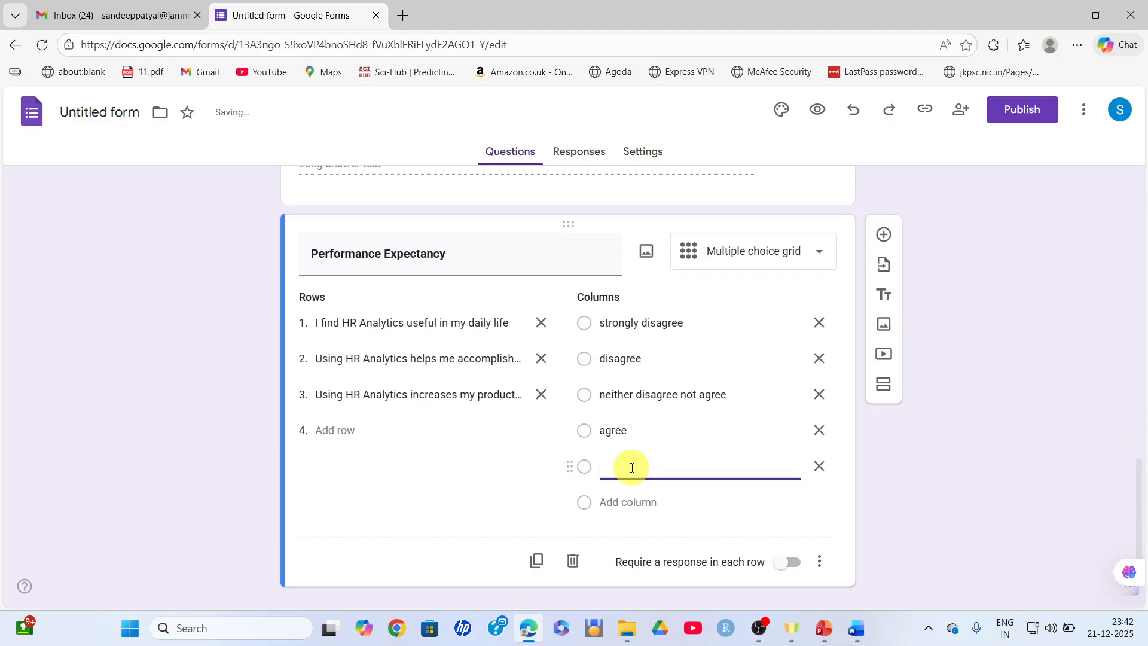
{"action": "type", "text": "strongly agree"}
{"action": "left_click", "coordinate": [536, 485]}
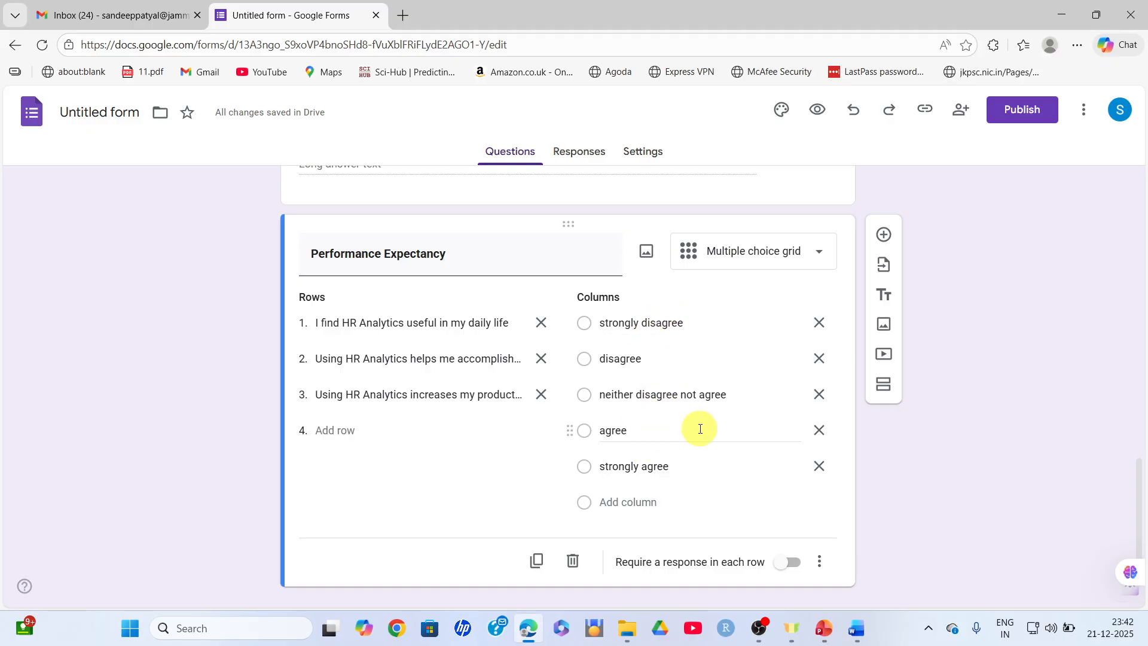
Make a response required in each row of the Performance Expectancy grid
{"action": "left_click", "coordinate": [792, 563]}
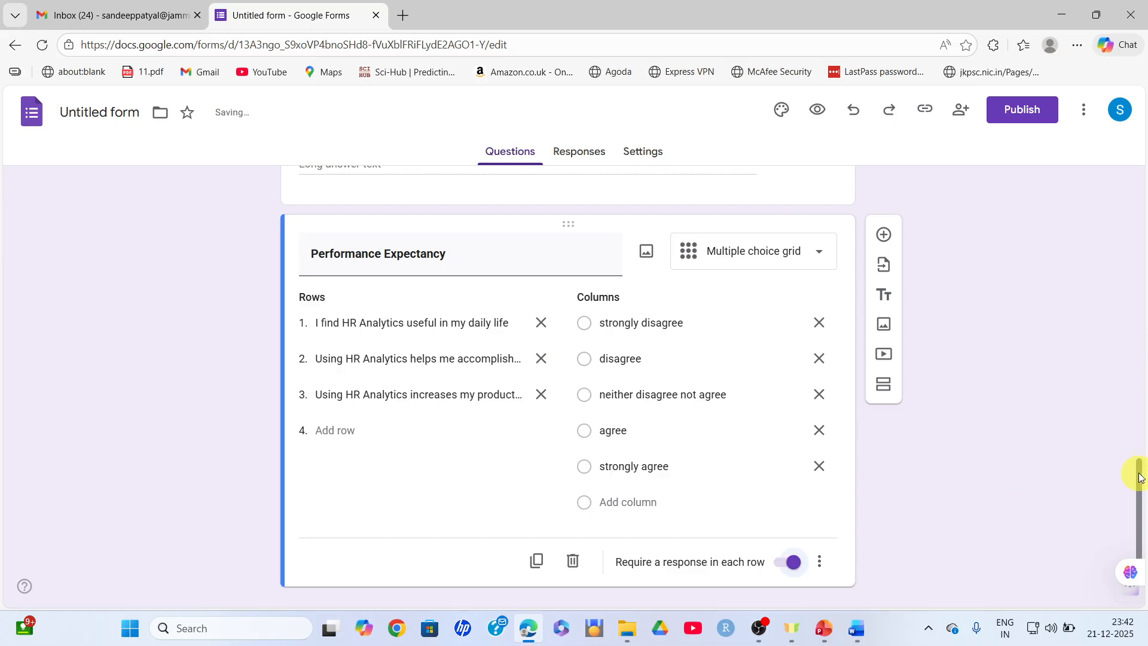
{"action": "scroll", "coordinate": [1136, 472], "scroll_direction": "down", "scroll_amount": 1}
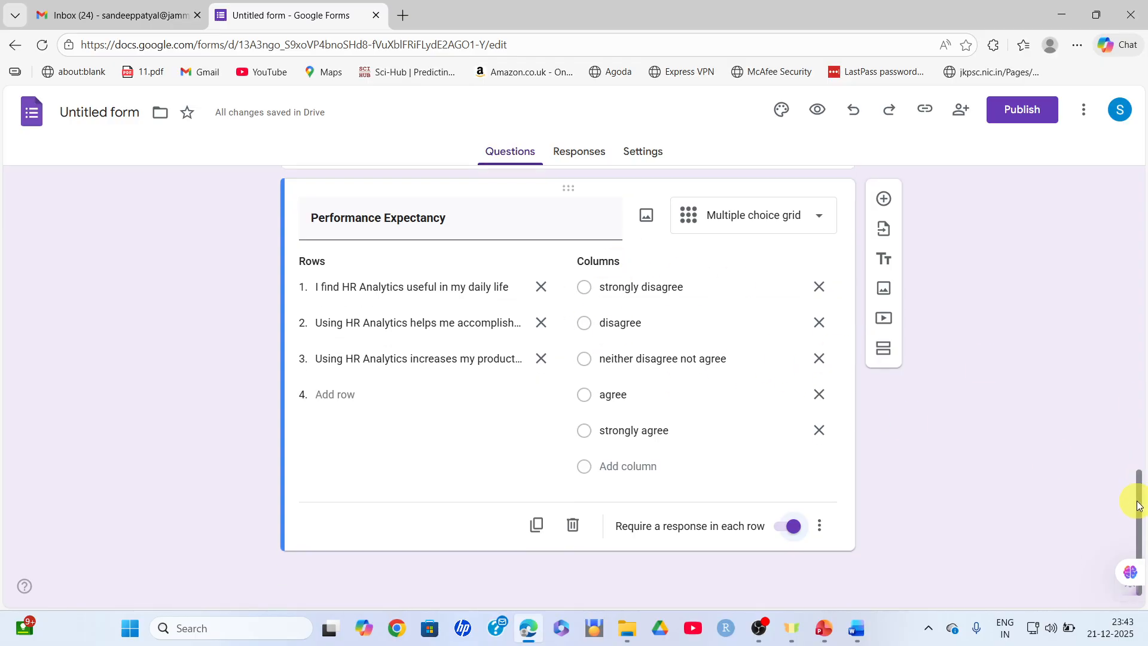
{"action": "mouse_move", "coordinate": [1141, 513]}
{"action": "left_mouse_down"}
{"action": "mouse_move", "coordinate": [1120, 382]}
{"action": "mouse_move", "coordinate": [1138, 185]}
{"action": "mouse_move", "coordinate": [1139, 514]}
{"action": "left_mouse_up"}
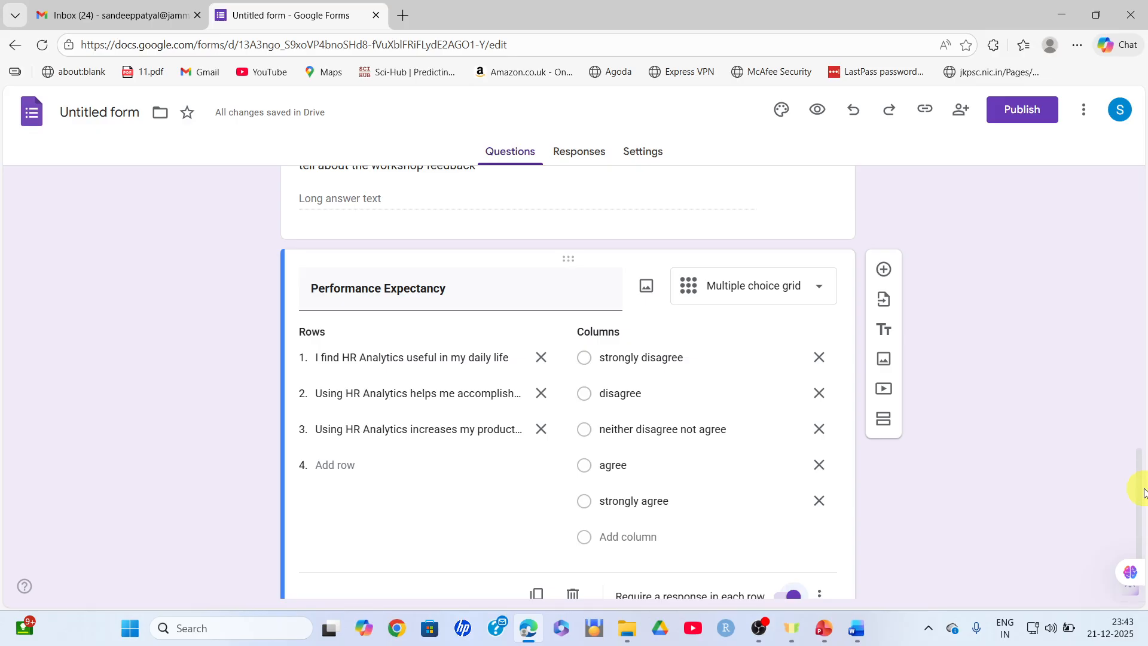
Change the form's theme colour, trying light blue and settling on teal, and close the theme settings
{"action": "left_click_drag", "start_coordinate": [1143, 491], "coordinate": [1143, 199]}
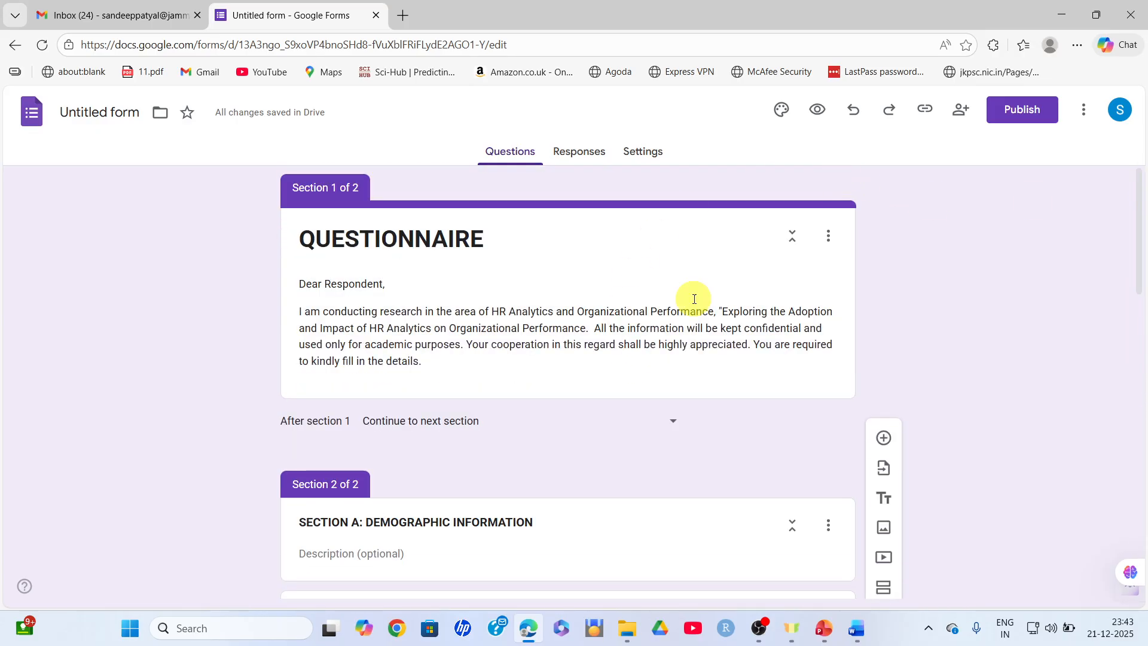
{"action": "left_click", "coordinate": [779, 112]}
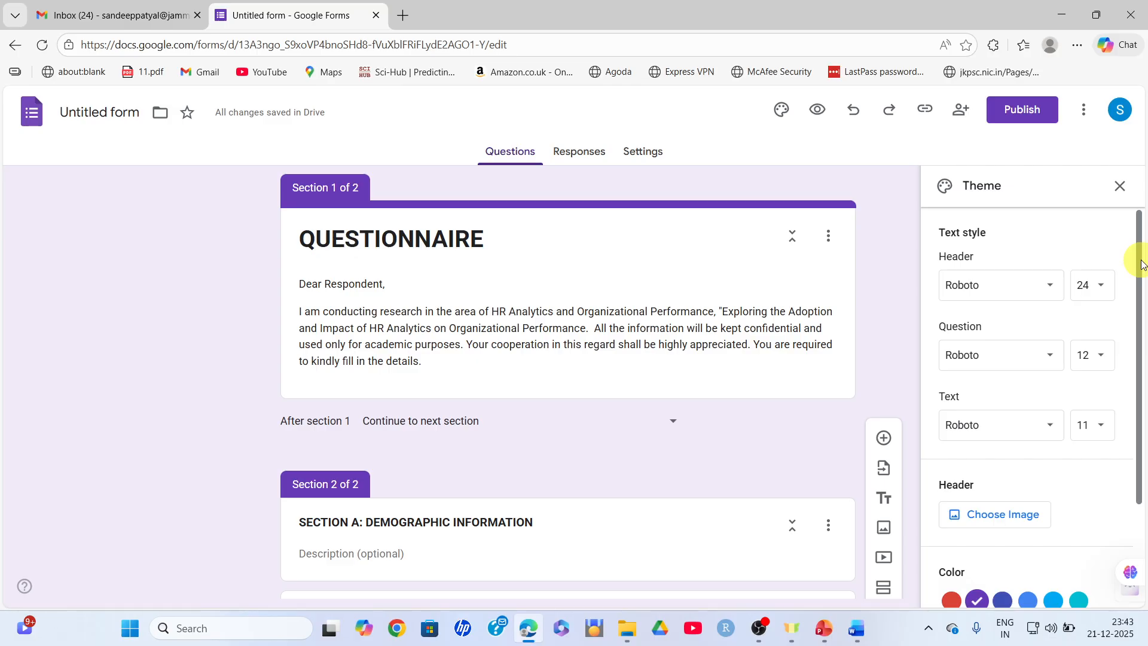
{"action": "scroll", "coordinate": [1140, 263], "scroll_direction": "down", "scroll_amount": 2}
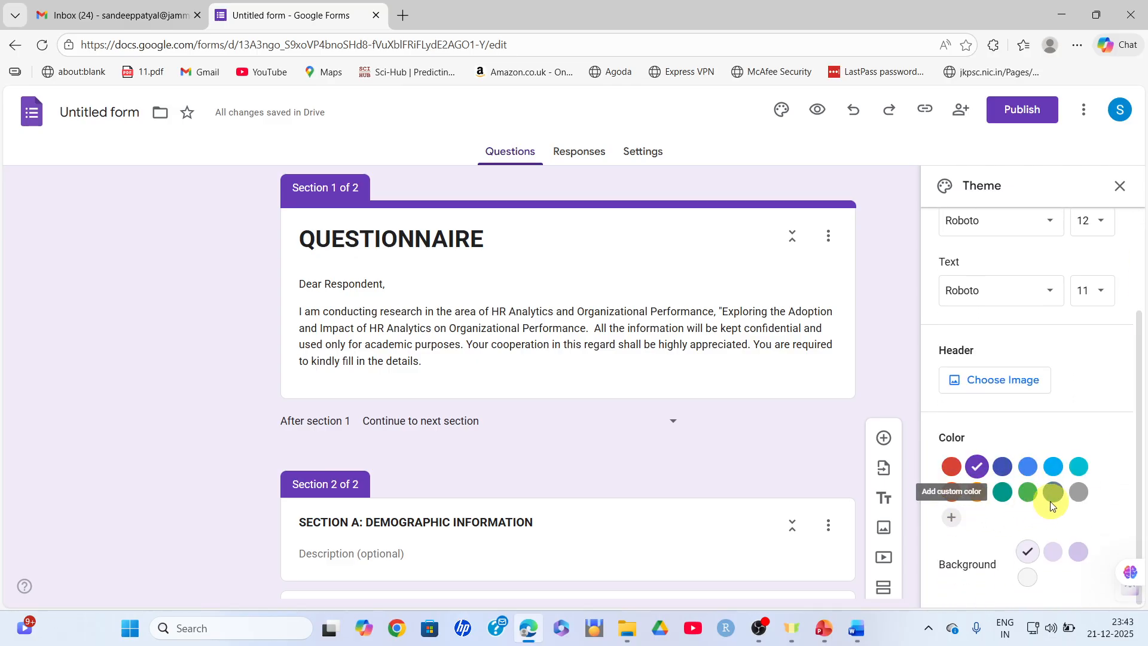
{"action": "left_click", "coordinate": [1054, 466]}
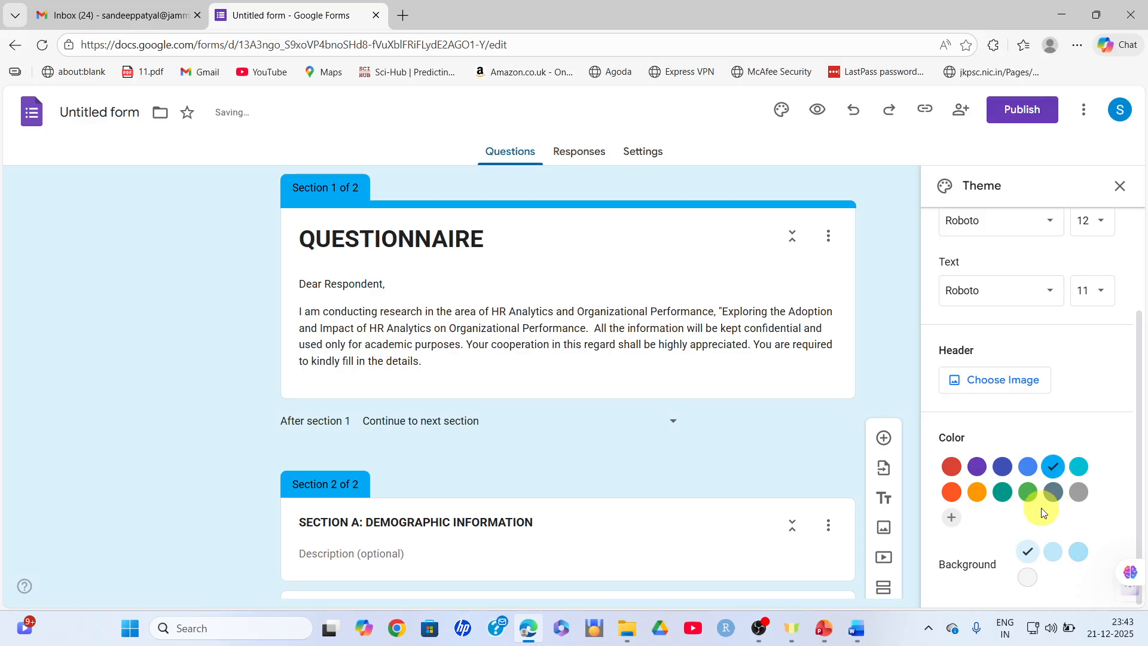
{"action": "left_click", "coordinate": [1003, 491]}
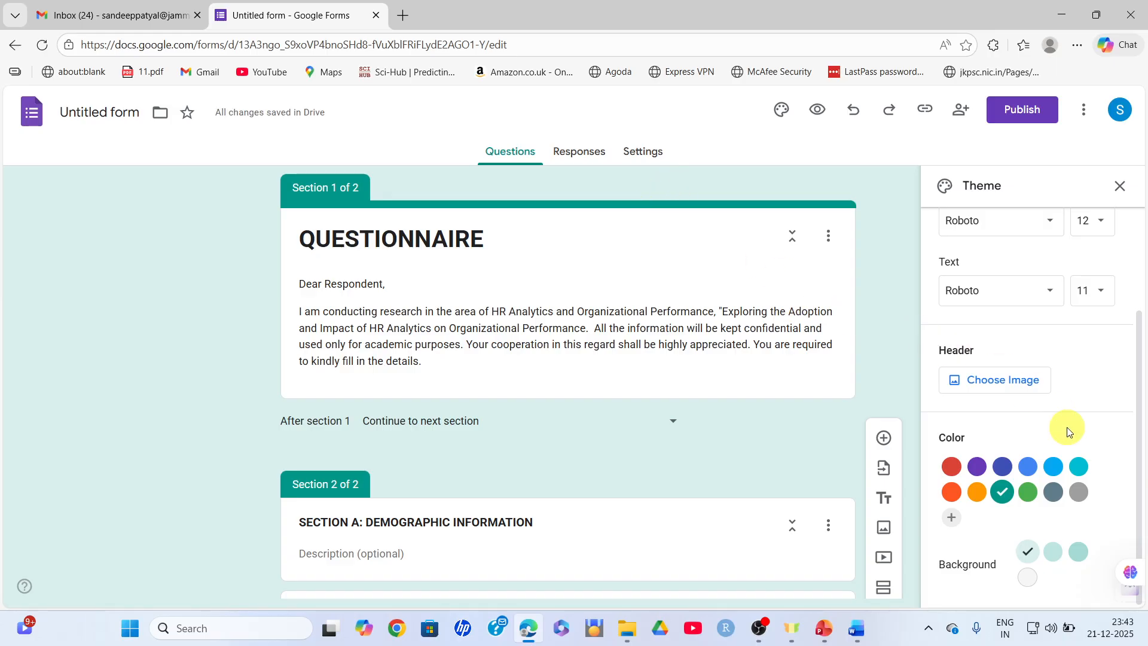
{"action": "left_click_drag", "start_coordinate": [1138, 392], "coordinate": [1136, 215]}
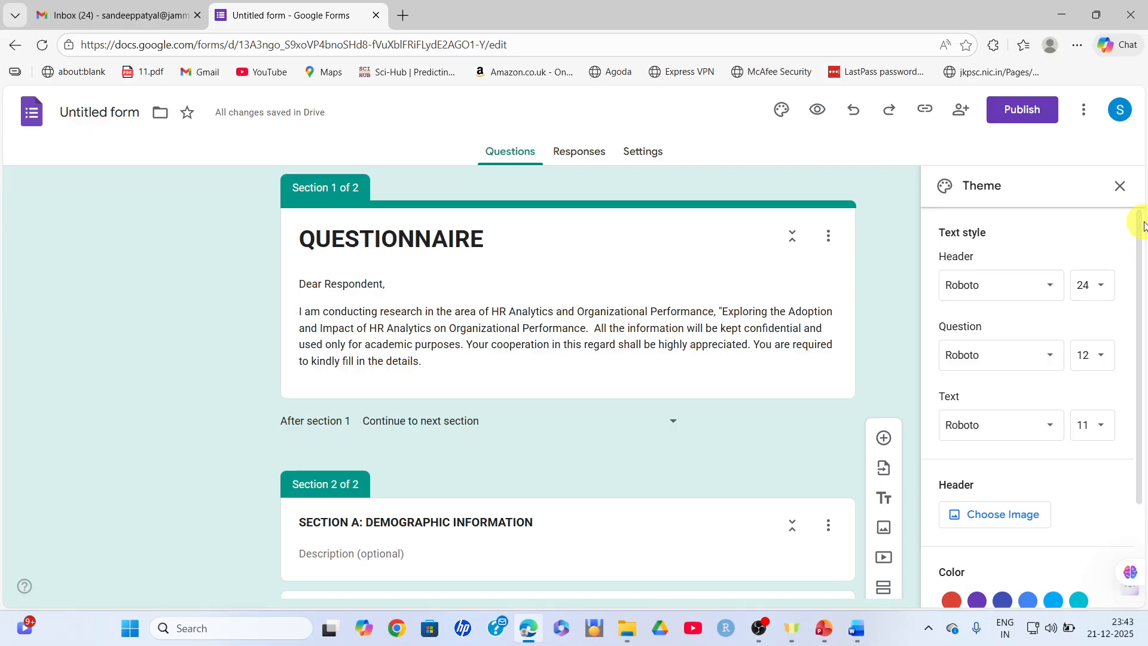
{"action": "left_click", "coordinate": [1120, 186]}
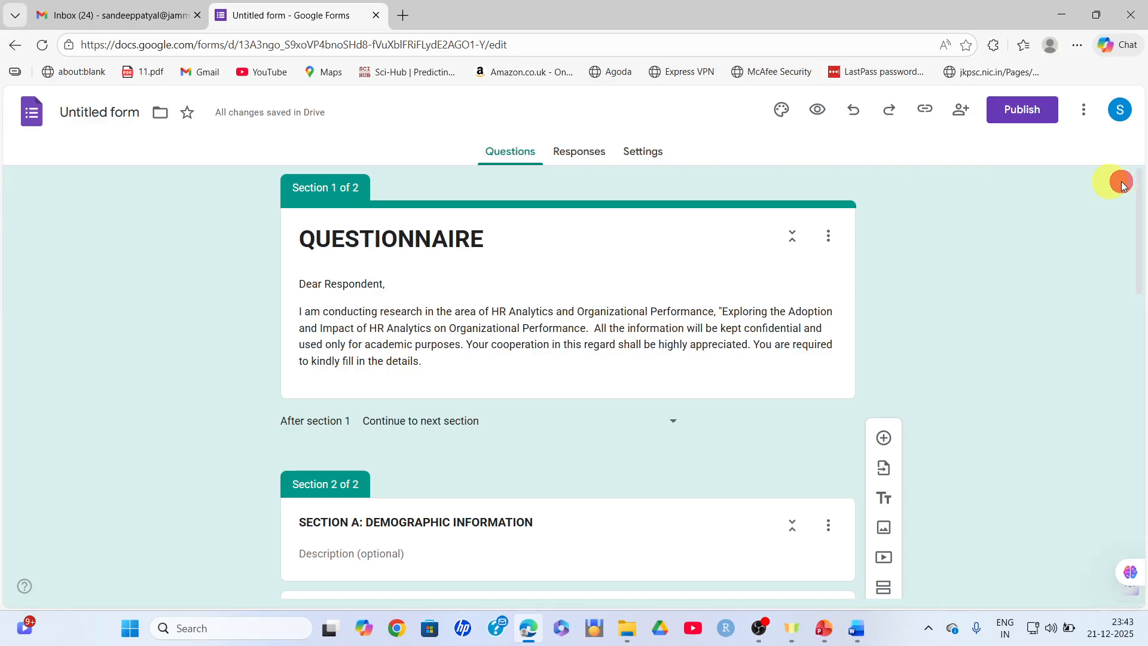
Preview the form, continue past the introduction and look through the demographic questions down to the Performance Expectancy grid
{"action": "left_click", "coordinate": [820, 113]}
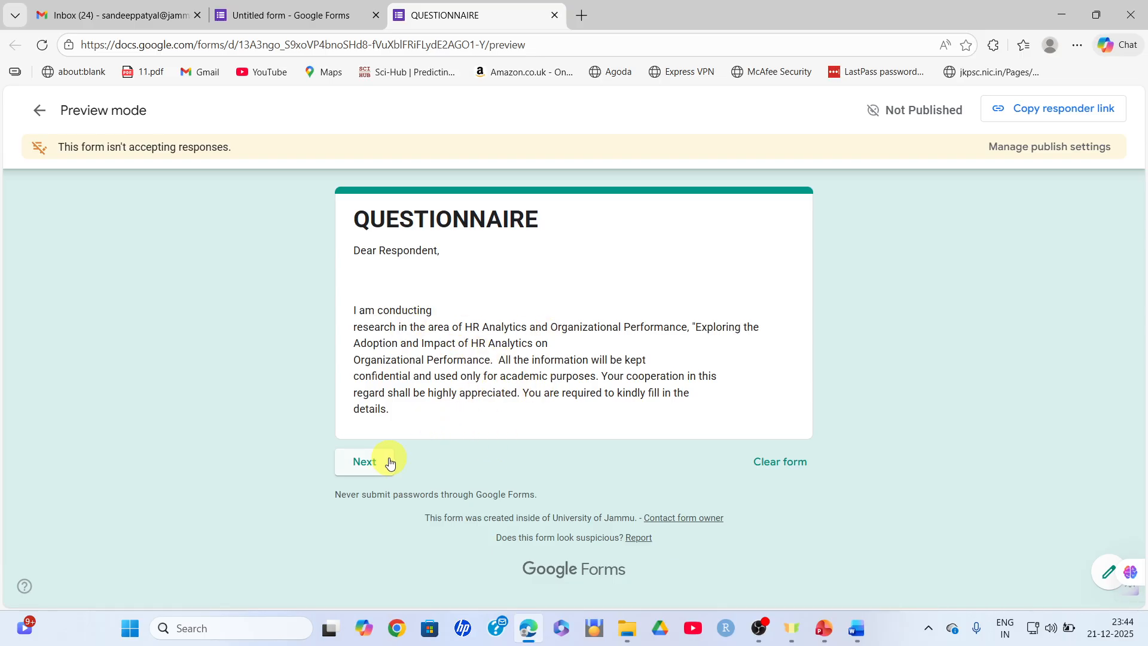
{"action": "left_click", "coordinate": [370, 467]}
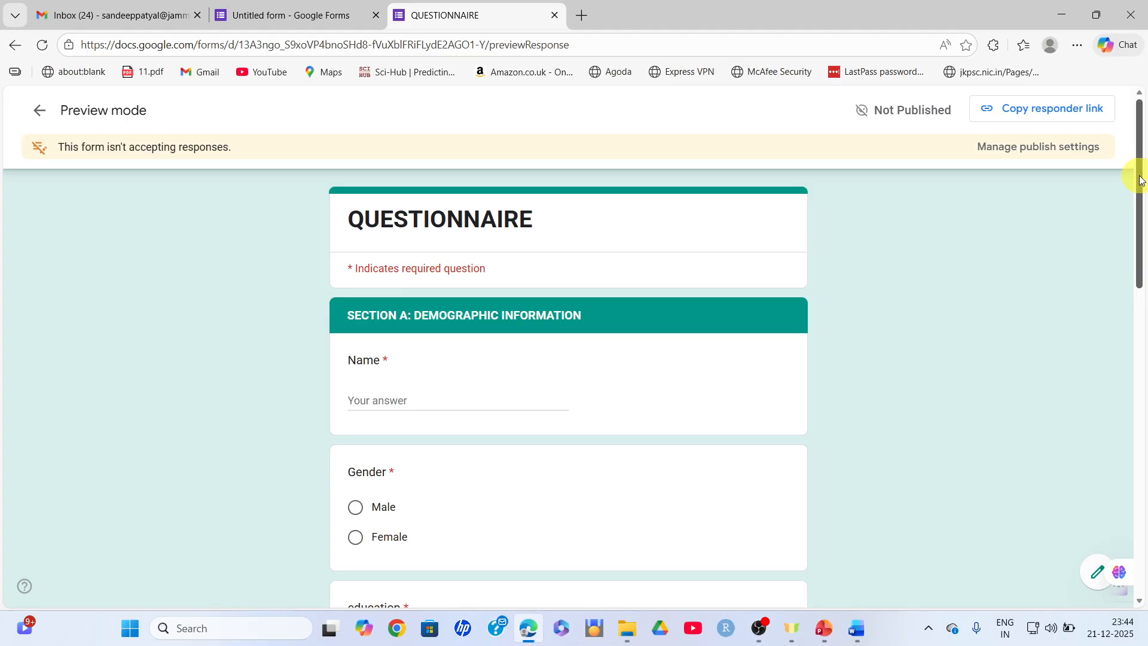
{"action": "scroll", "coordinate": [694, 256], "scroll_direction": "down", "scroll_amount": 2}
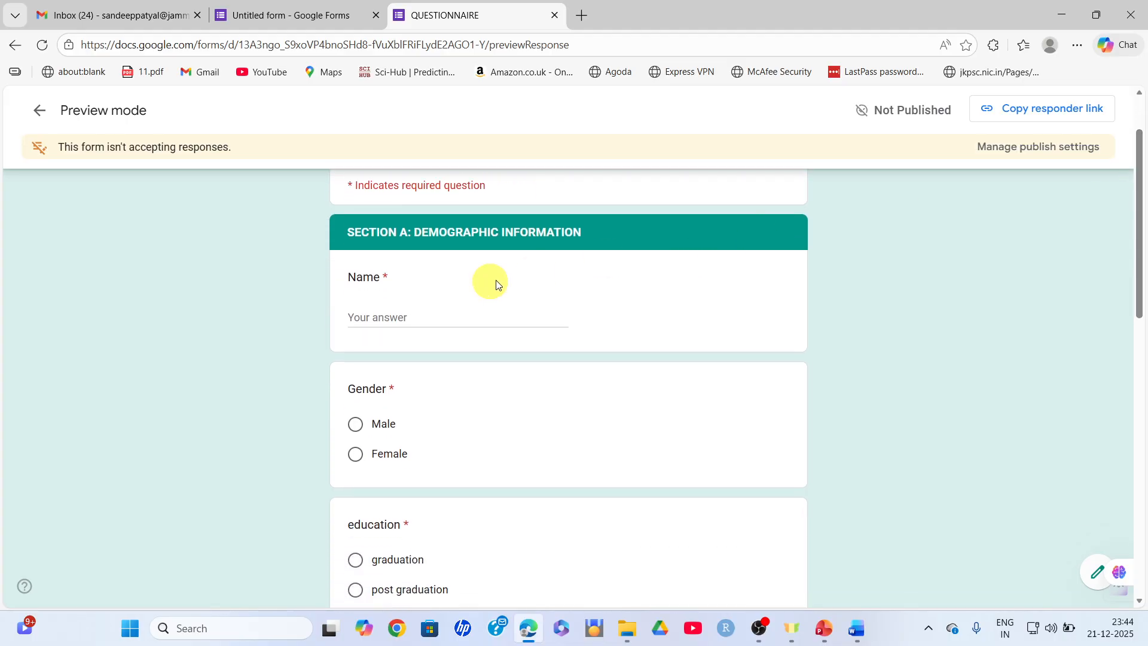
{"action": "left_click", "coordinate": [394, 322]}
{"action": "left_click_drag", "start_coordinate": [1140, 195], "coordinate": [939, 331]}
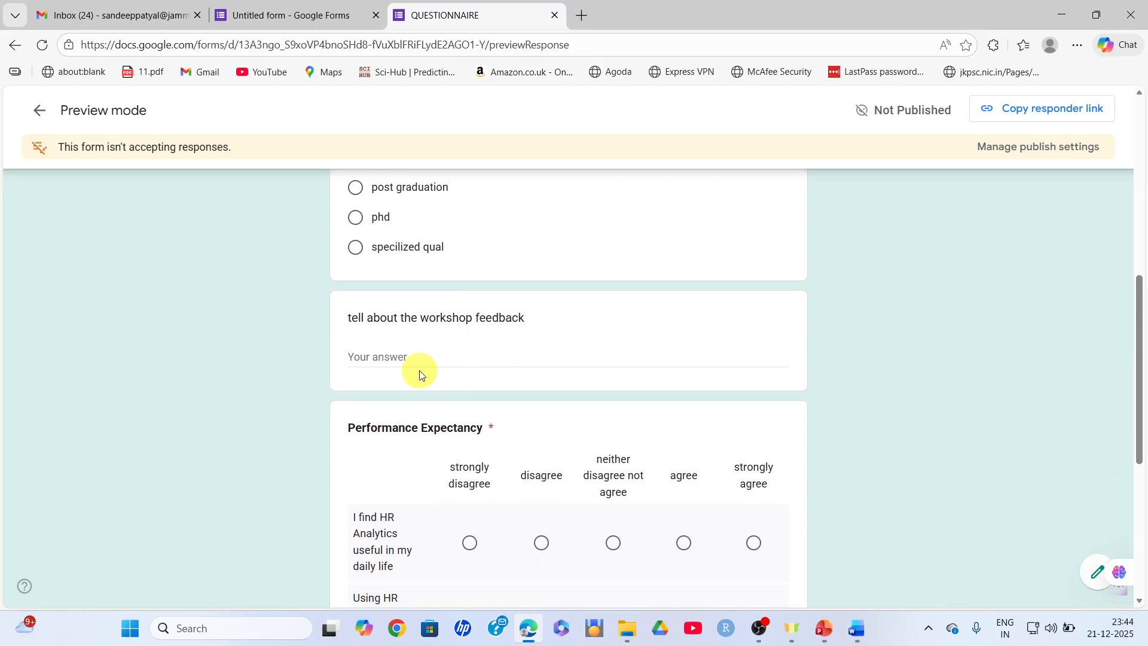
{"action": "left_click_drag", "start_coordinate": [1142, 312], "coordinate": [1143, 386]}
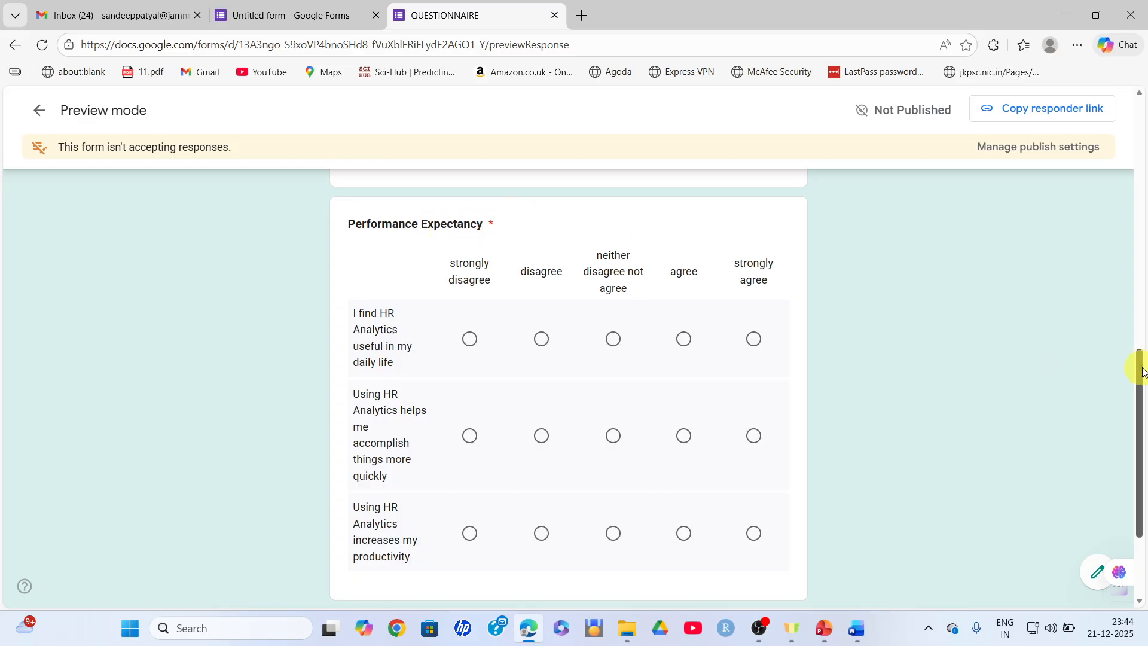
{"action": "mouse_move", "coordinate": [1141, 375]}
{"action": "left_mouse_down"}
{"action": "mouse_move", "coordinate": [1142, 423]}
{"action": "mouse_move", "coordinate": [1143, 384]}
{"action": "left_mouse_up"}
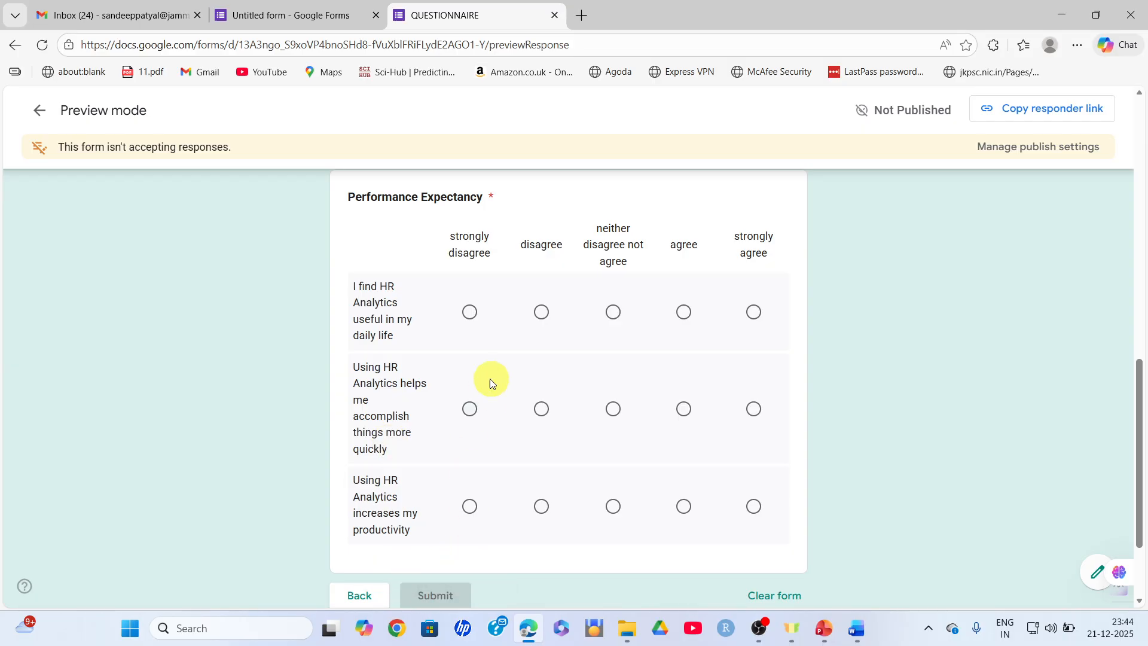
Test the grid in the preview by answering its three rows "strongly disagree", "disagree" and "neither disagree not agree" in order
{"action": "left_click", "coordinate": [471, 313]}
{"action": "left_click", "coordinate": [542, 408]}
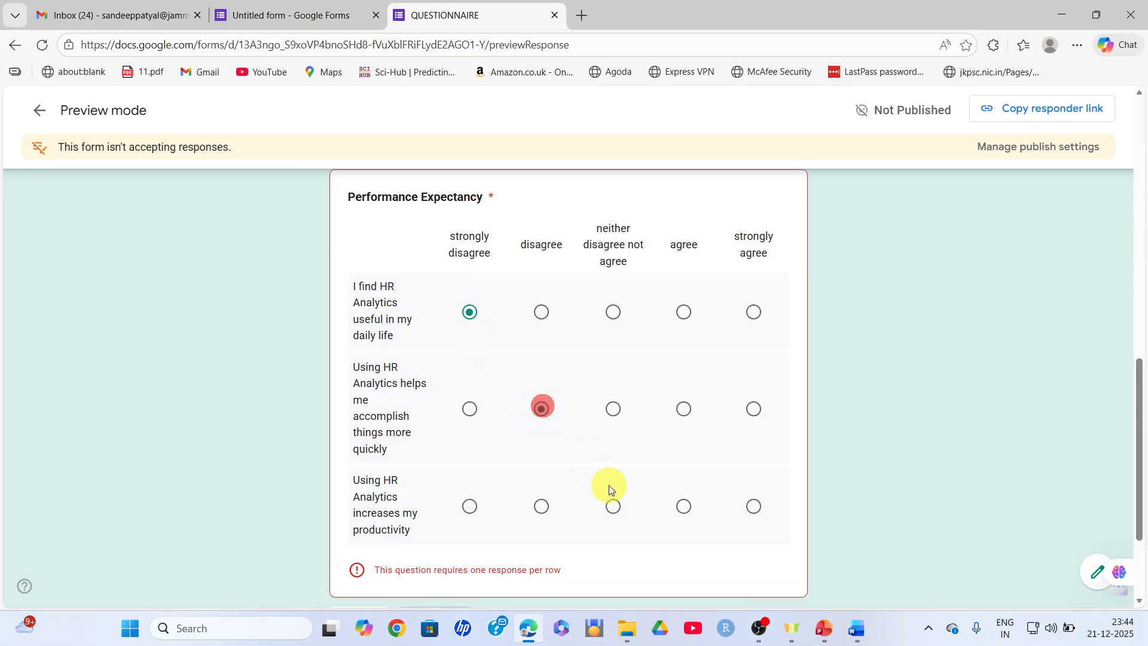
{"action": "left_click", "coordinate": [614, 509]}
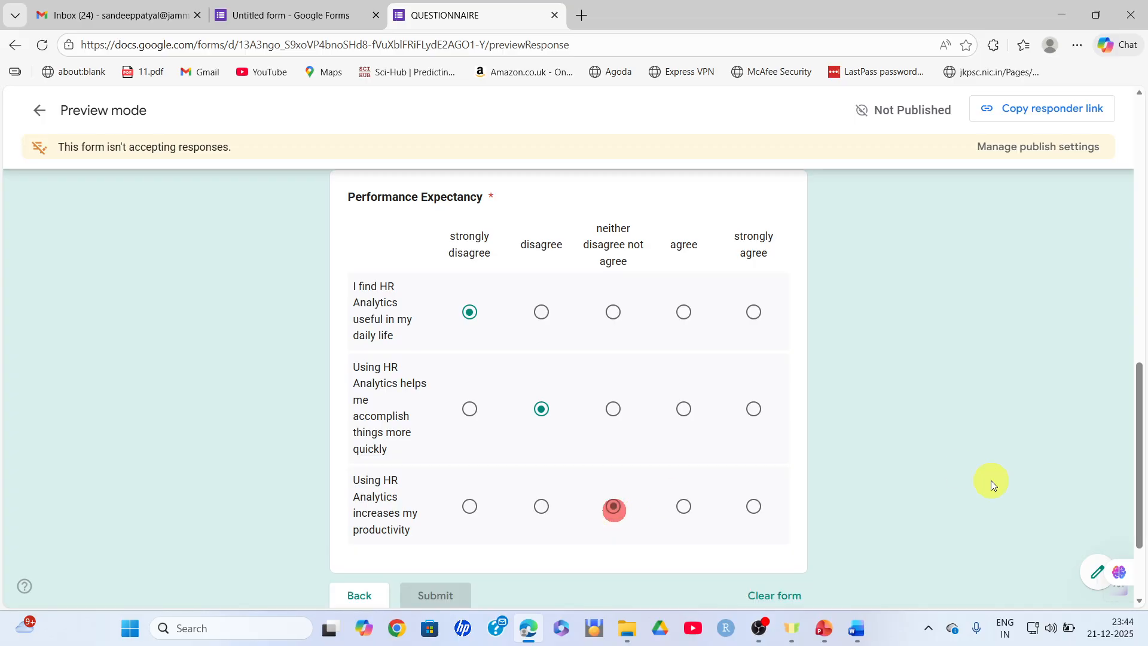
{"action": "scroll", "coordinate": [1134, 396], "scroll_direction": "down", "scroll_amount": 1}
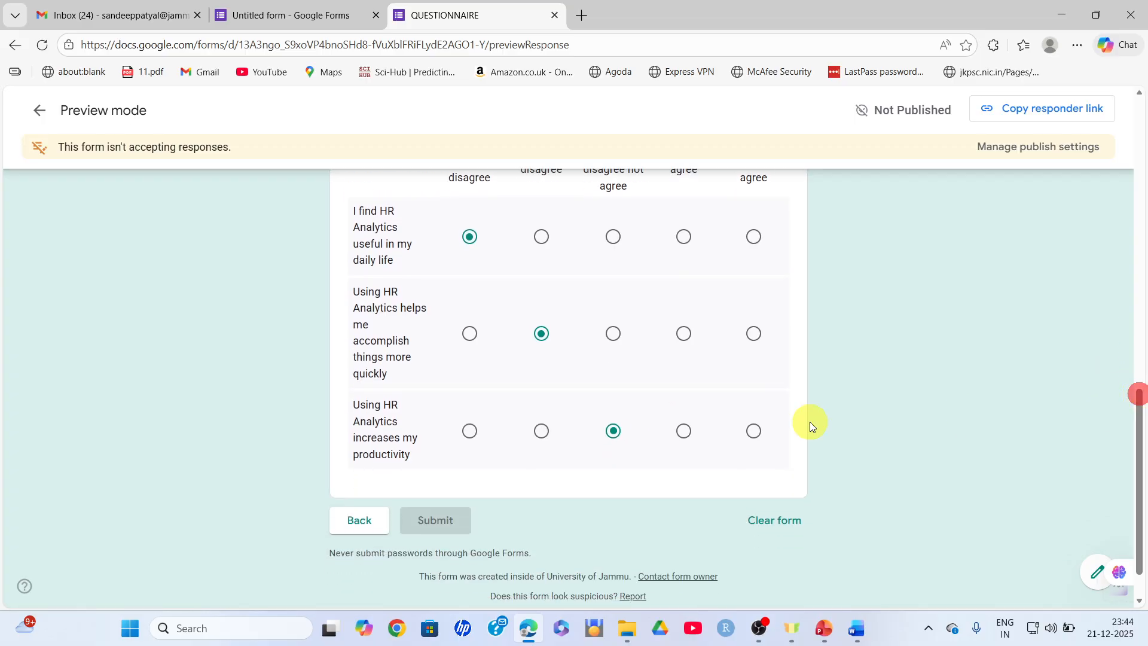
Leave the form preview, discarding the test answers, and return to the form editor
{"action": "left_click", "coordinate": [1140, 173]}
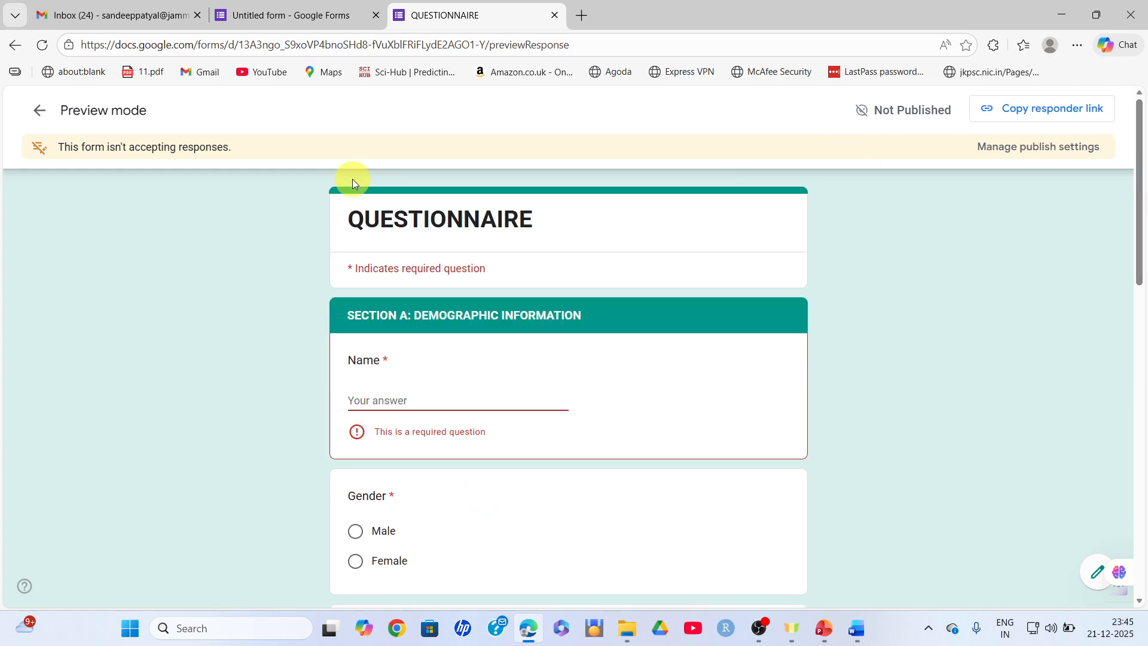
{"action": "left_click", "coordinate": [38, 114]}
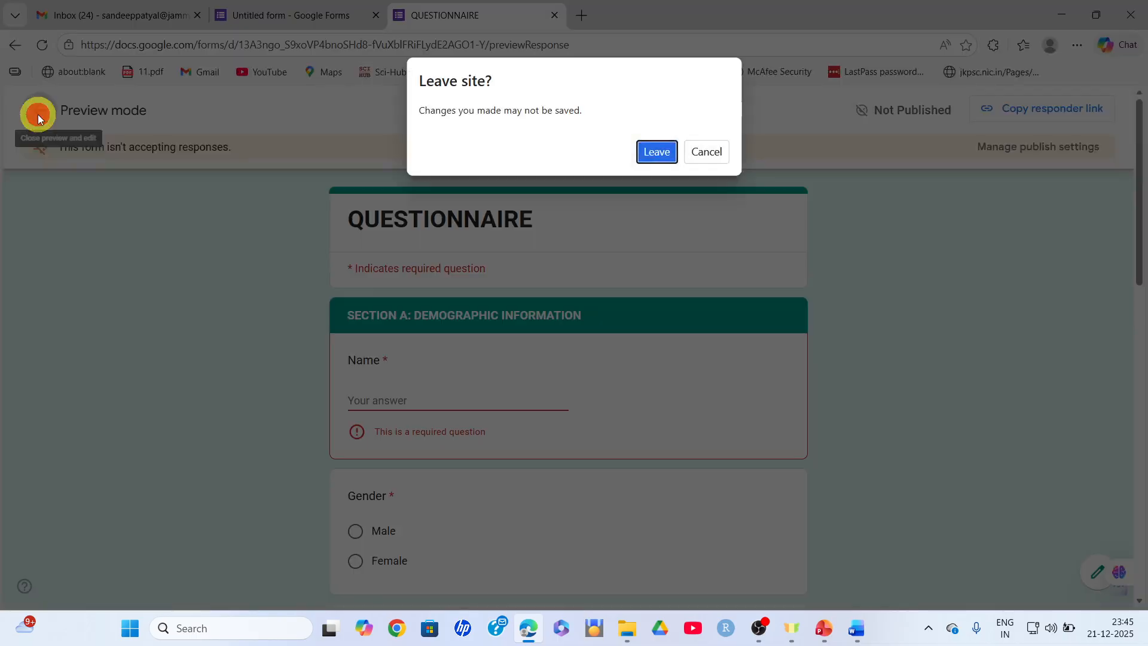
{"action": "left_click", "coordinate": [707, 157]}
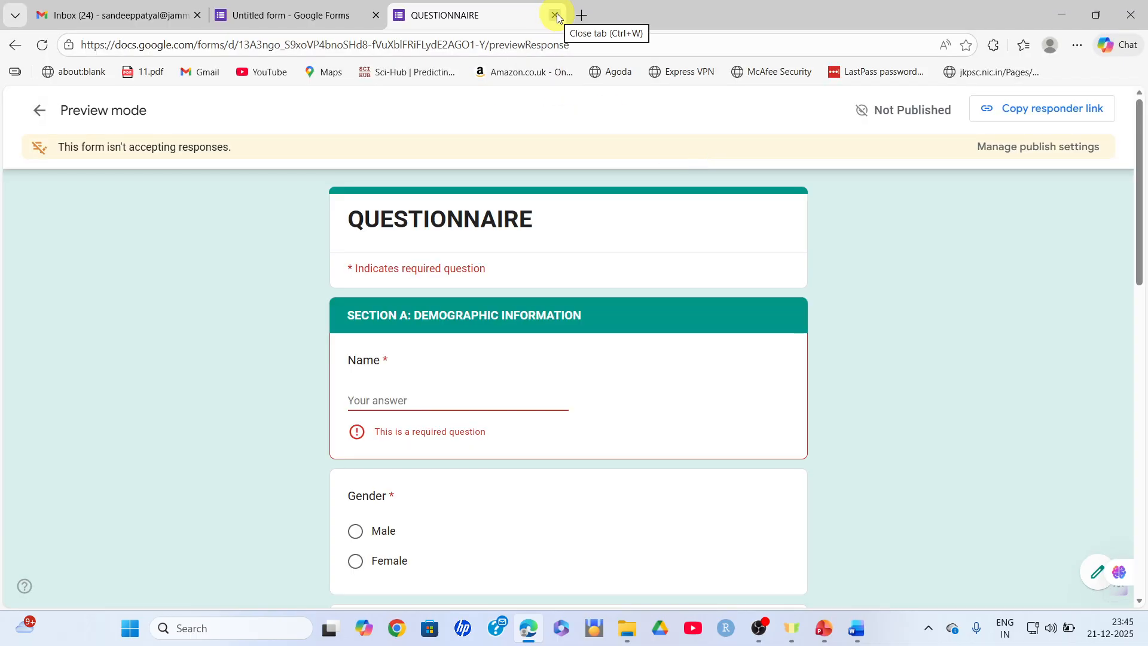
{"action": "left_click", "coordinate": [378, 4]}
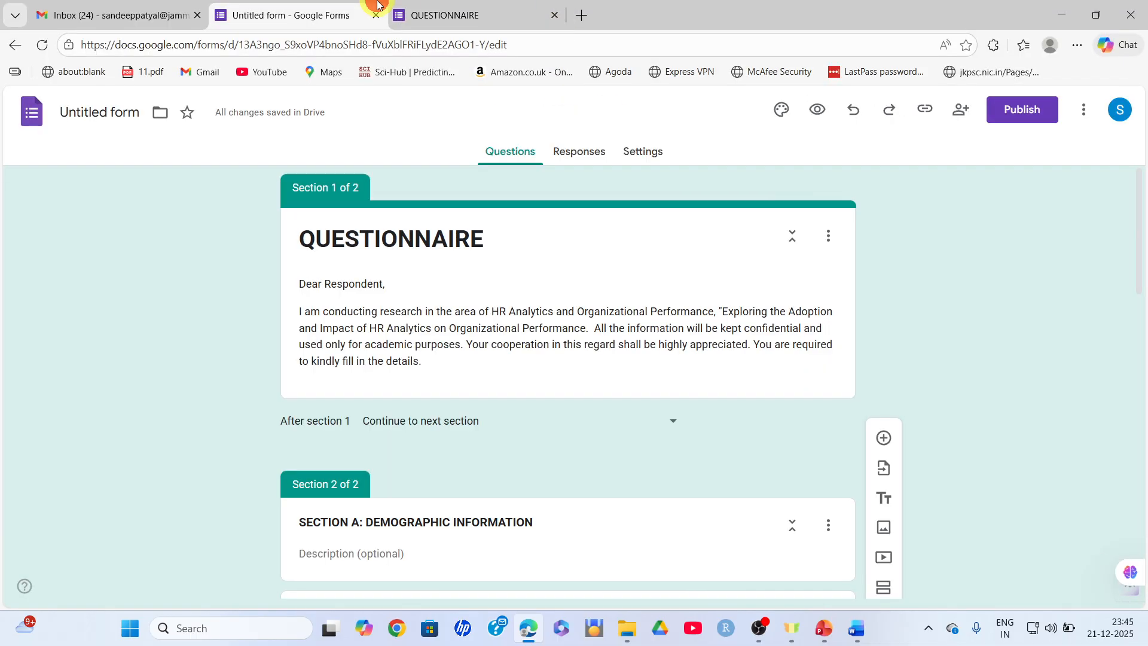
{"action": "left_click", "coordinate": [555, 15]}
{"action": "left_click", "coordinate": [672, 185]}
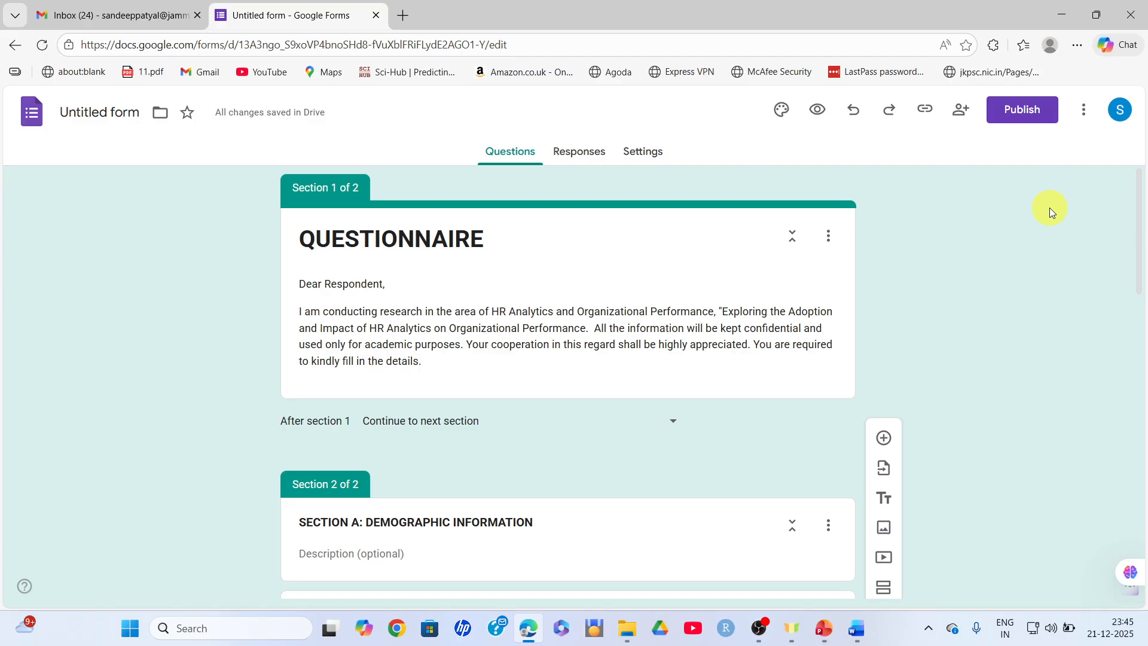
Switch the required response in each row of the Performance Expectancy grid off and back on
{"action": "mouse_move", "coordinate": [1142, 204]}
{"action": "left_mouse_down"}
{"action": "mouse_move", "coordinate": [1145, 579]}
{"action": "mouse_move", "coordinate": [1143, 195]}
{"action": "left_mouse_up"}
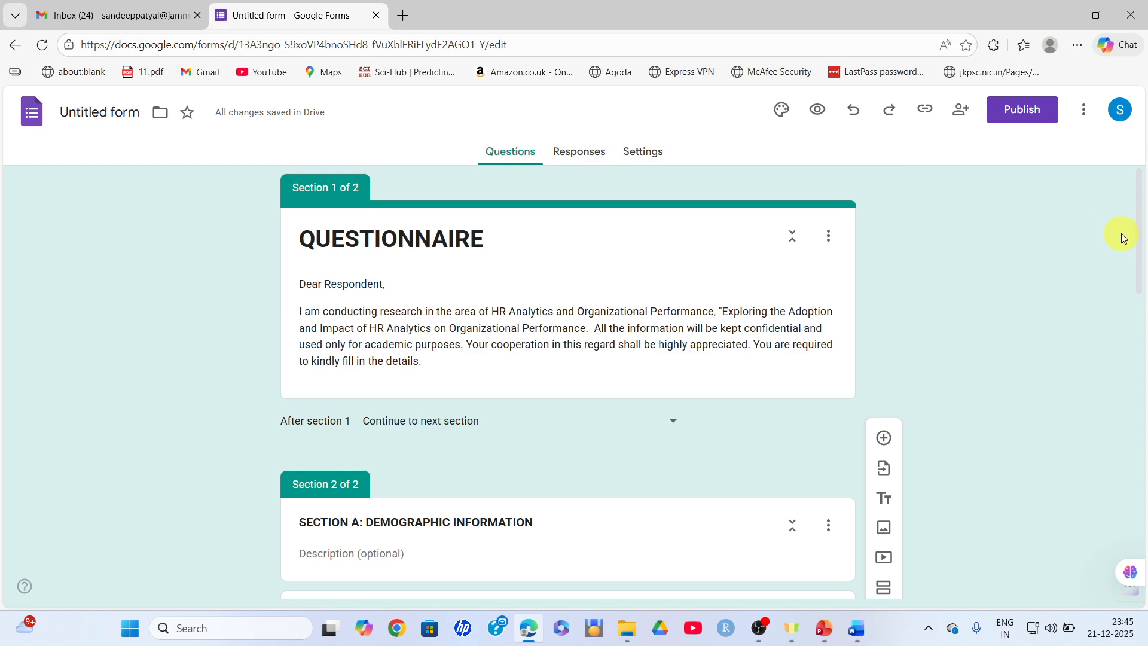
{"action": "left_click_drag", "start_coordinate": [1139, 198], "coordinate": [1142, 509]}
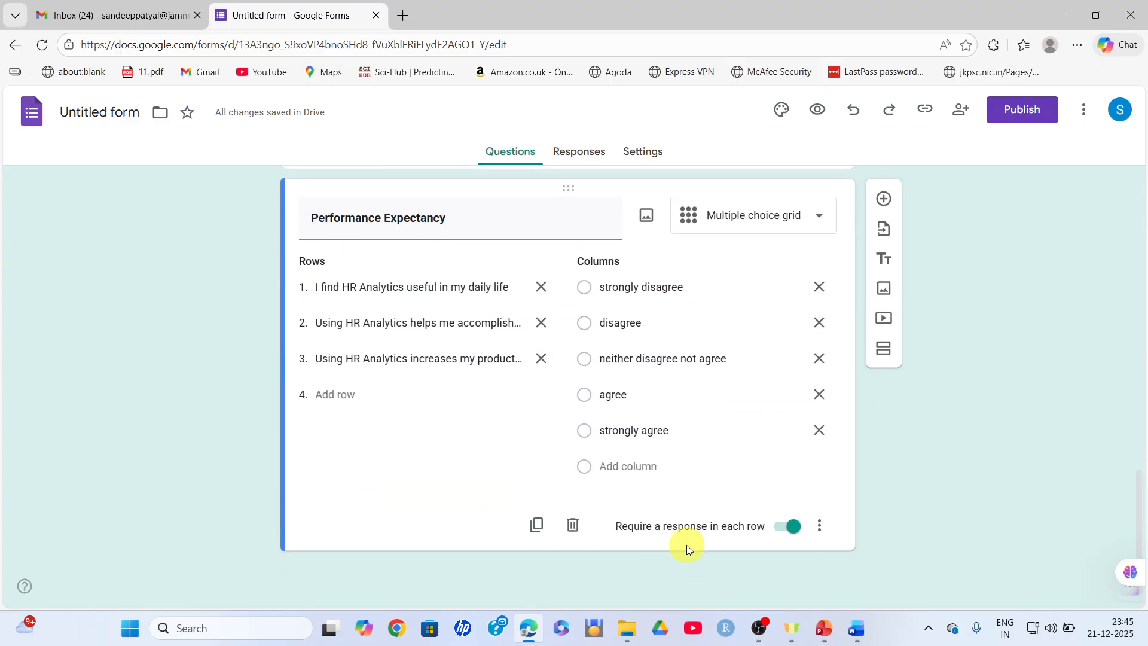
{"action": "left_click", "coordinate": [784, 530]}
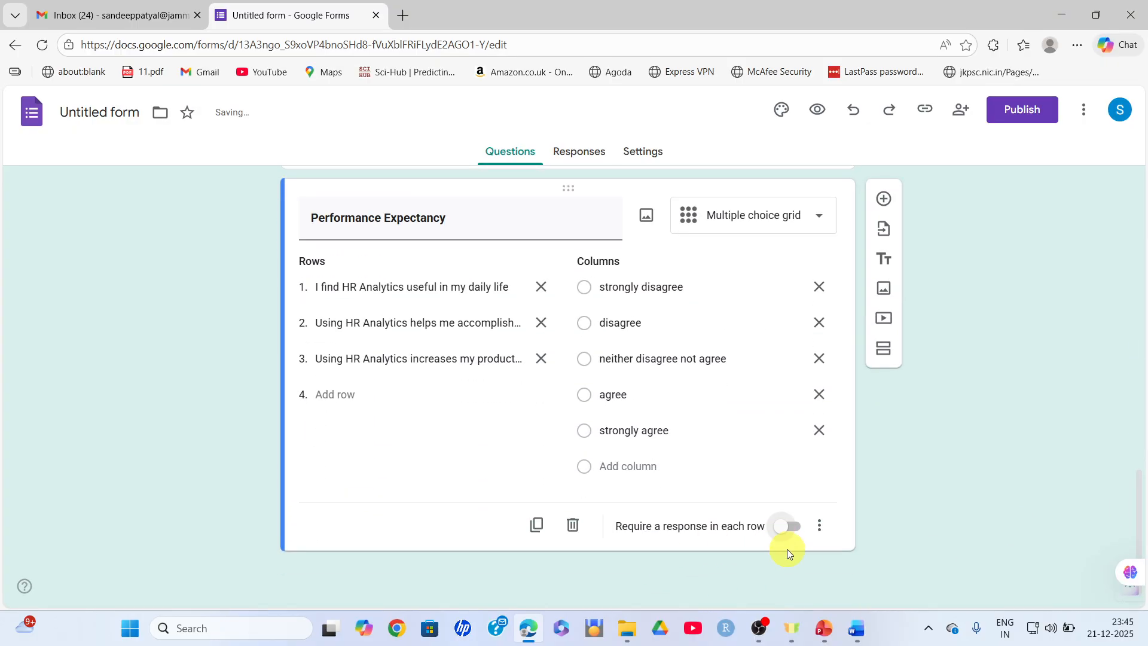
{"action": "left_click", "coordinate": [1139, 222]}
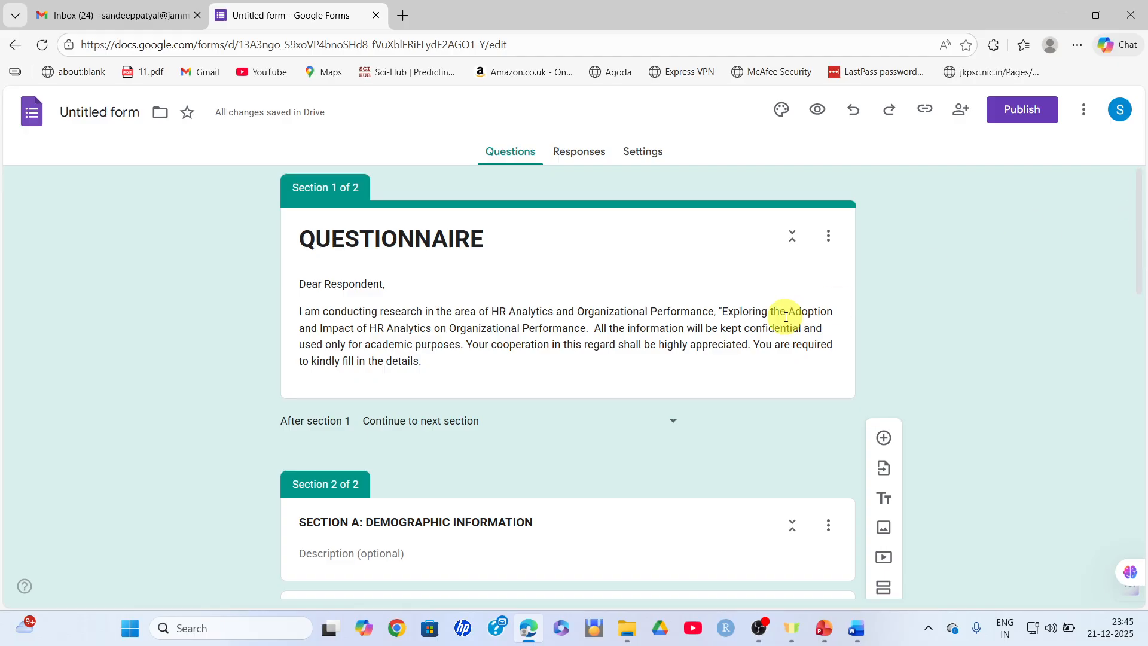
Preview the form past the introduction, check the grid's required-row setting in the editor, and close the preview
{"action": "left_click", "coordinate": [819, 113]}
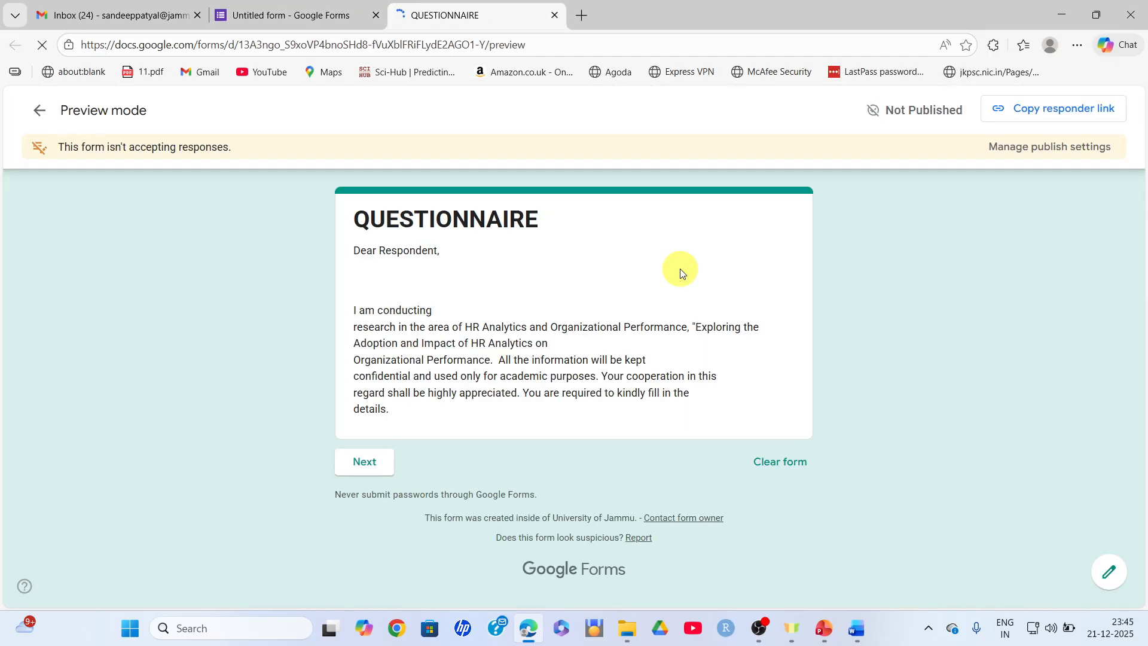
{"action": "left_click", "coordinate": [368, 466]}
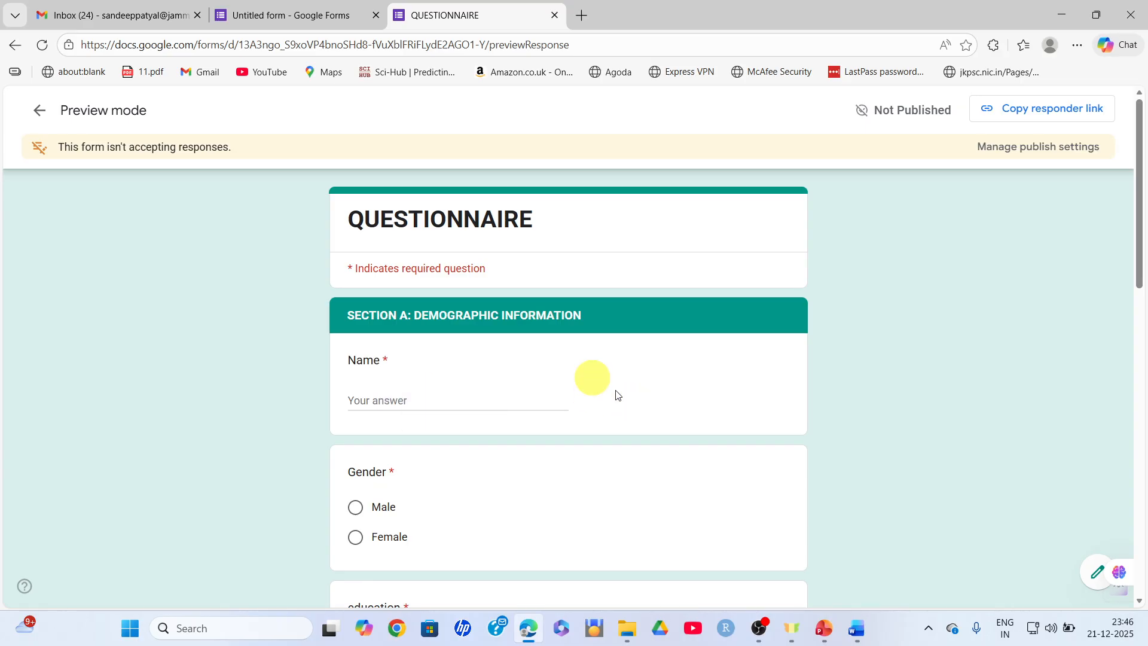
{"action": "left_click", "coordinate": [323, 9]}
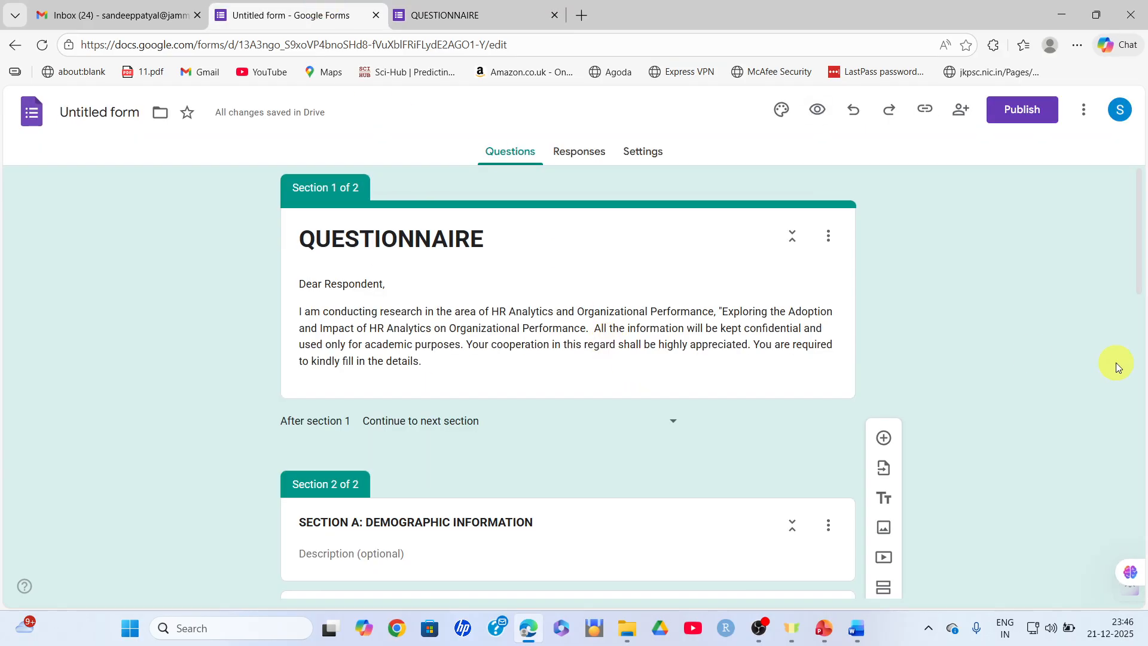
{"action": "scroll", "coordinate": [1139, 260], "scroll_direction": "down", "scroll_amount": 15}
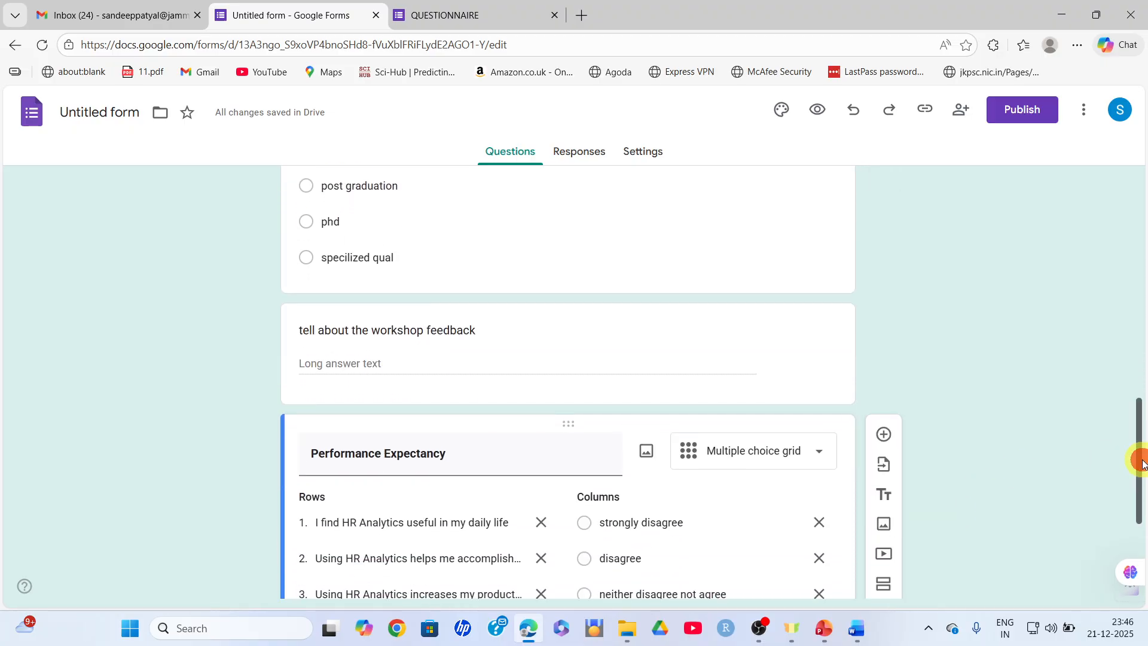
{"action": "left_click_drag", "start_coordinate": [1142, 463], "coordinate": [1142, 536]}
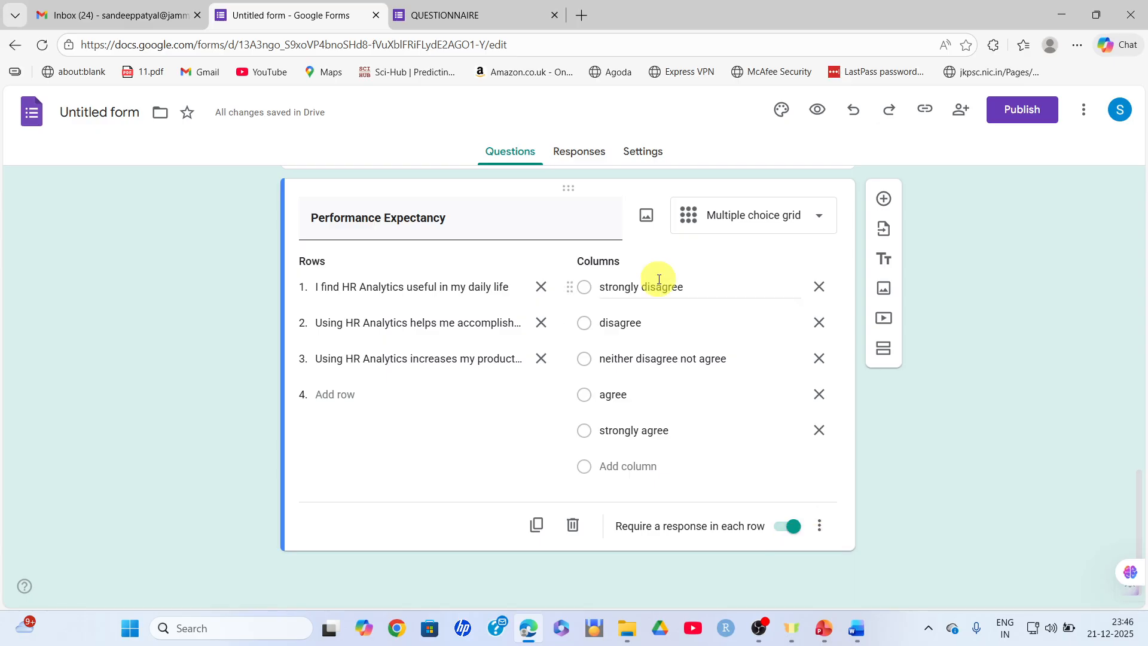
{"action": "left_click", "coordinate": [456, 12]}
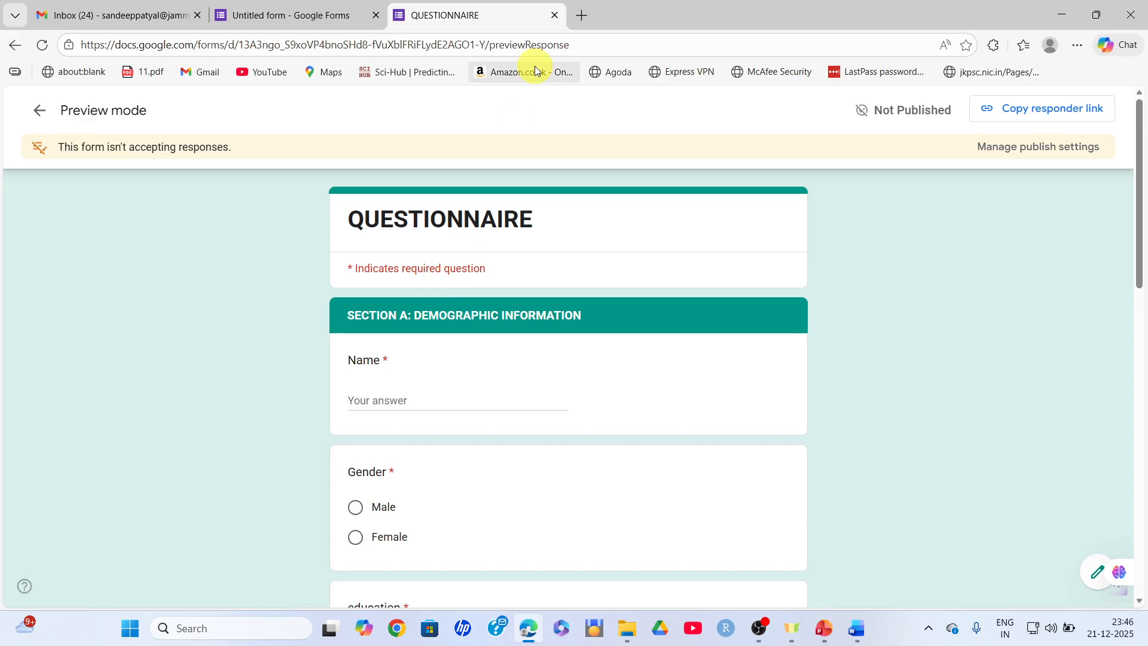
{"action": "left_click", "coordinate": [553, 15]}
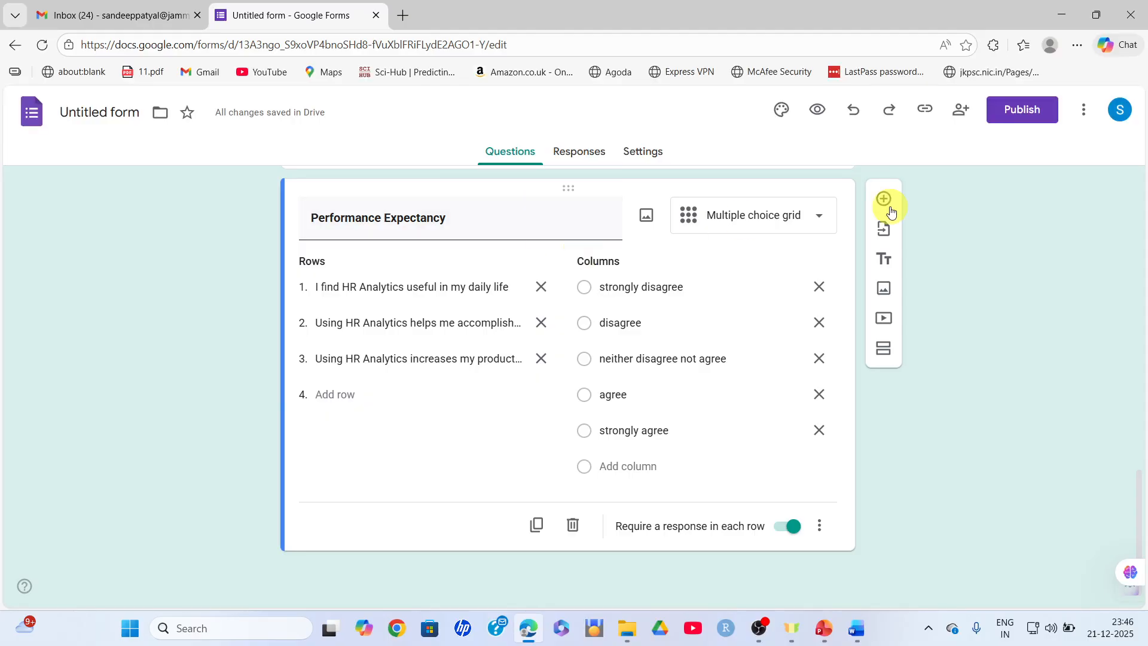
Look through the form's sections in the editor, from the introduction down to the Performance Expectancy grid
{"action": "scroll", "coordinate": [1021, 239], "scroll_direction": "up", "scroll_amount": 15}
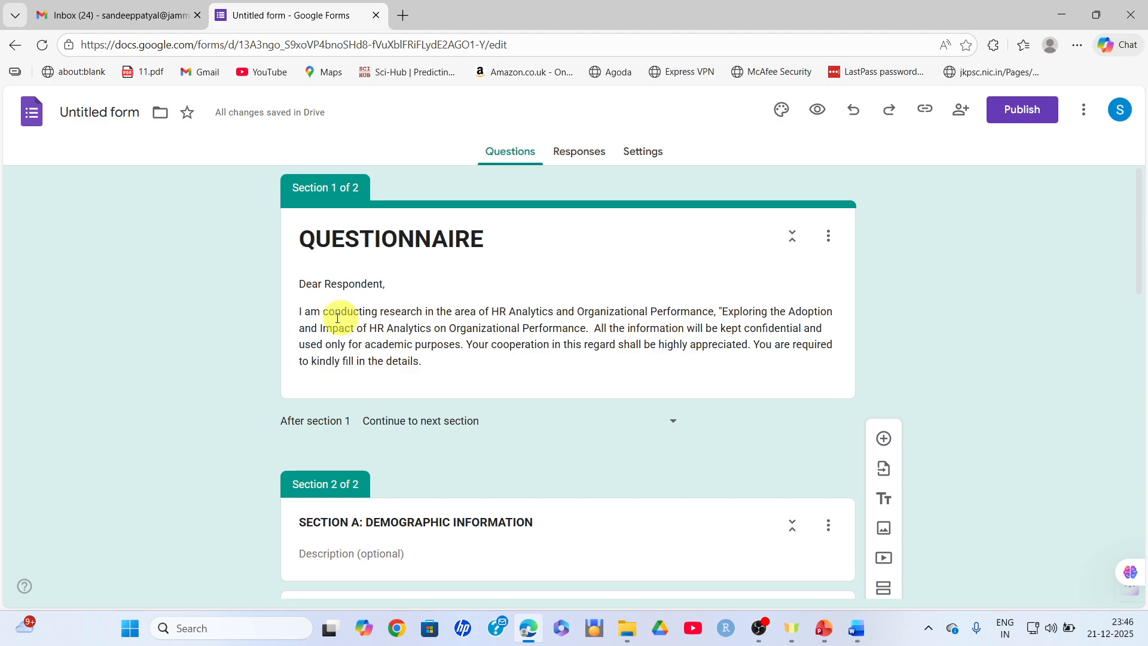
{"action": "left_click_drag", "start_coordinate": [1139, 263], "coordinate": [1142, 348]}
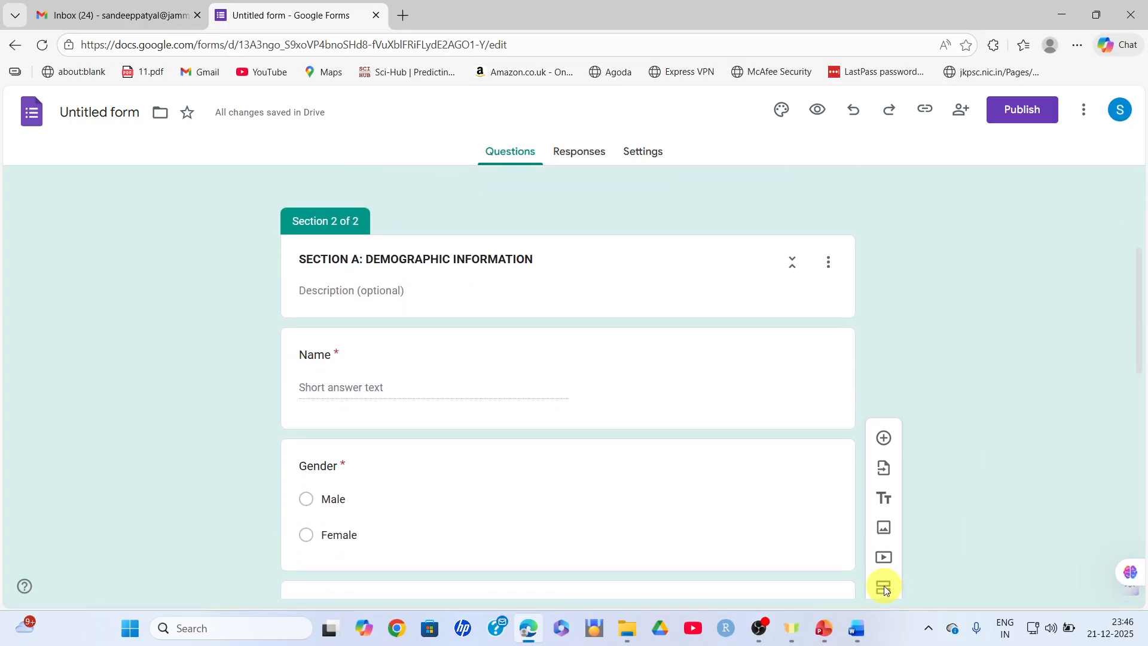
{"action": "left_click_drag", "start_coordinate": [1132, 289], "coordinate": [1139, 541]}
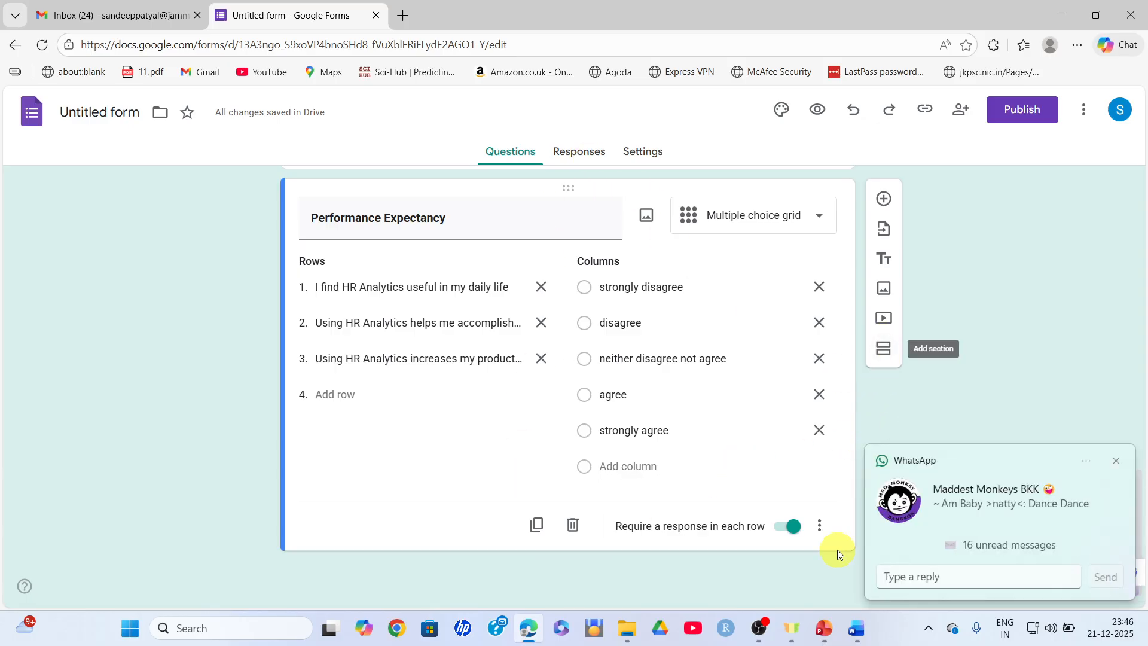
Switch to the FINAL QUESTIONNAIRE document in Word and review its Section A demographic questions
{"action": "left_click", "coordinate": [856, 628]}
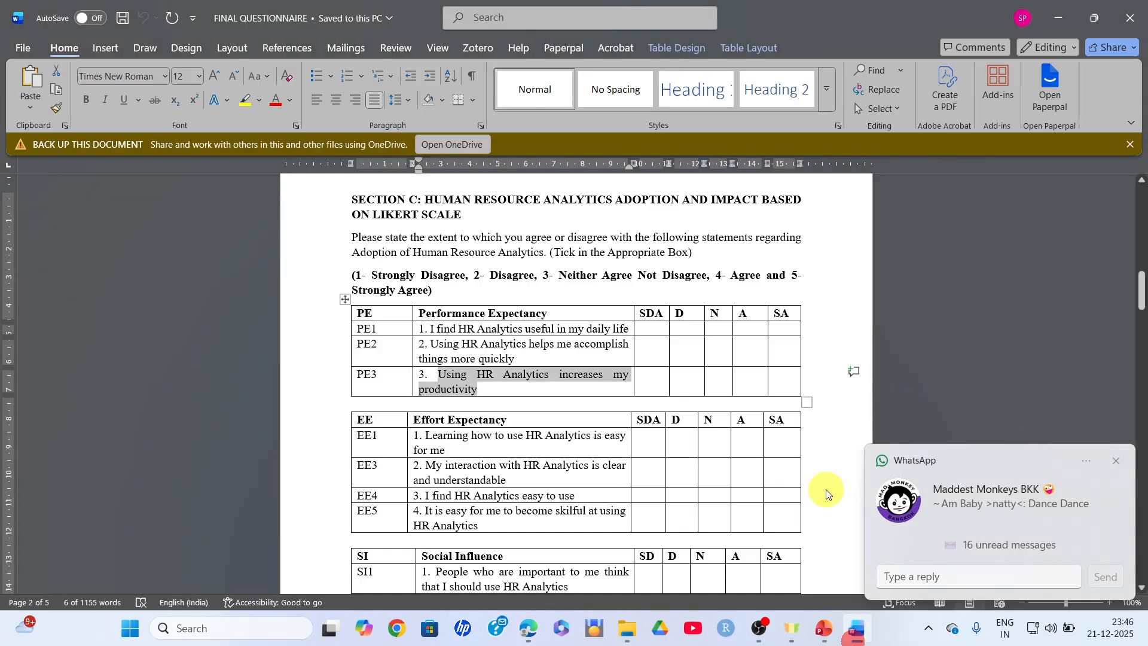
{"action": "left_click", "coordinate": [1012, 217]}
{"action": "left_click_drag", "start_coordinate": [1142, 292], "coordinate": [1143, 222]}
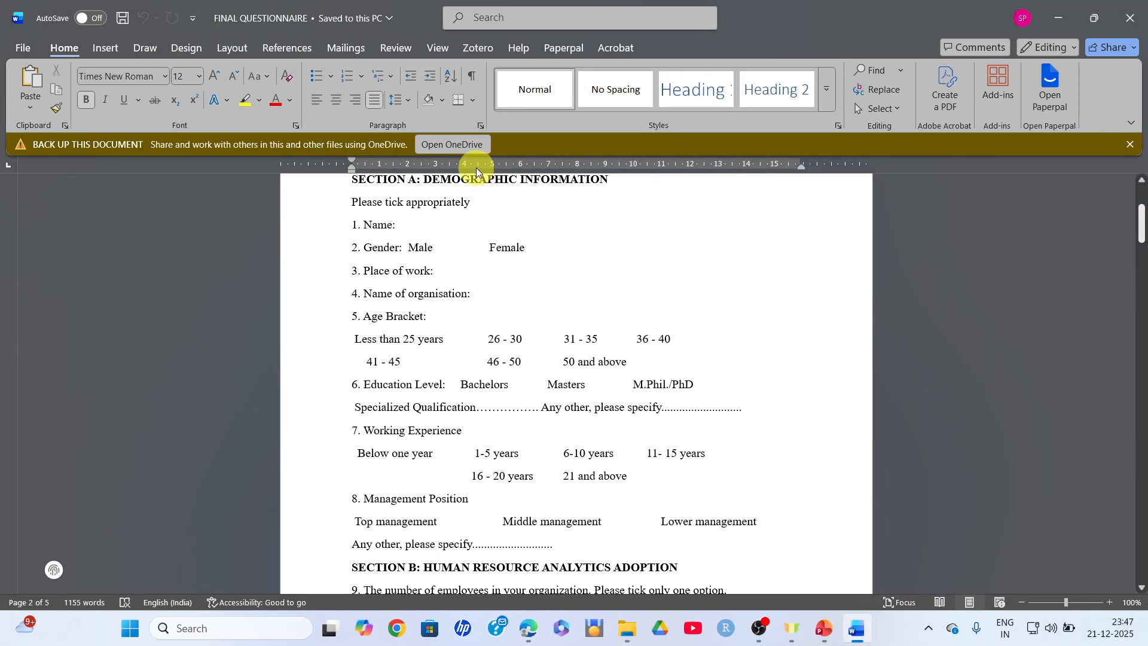
{"action": "left_click", "coordinate": [1142, 220]}
{"action": "left_click", "coordinate": [1142, 230]}
{"action": "left_click", "coordinate": [1142, 376]}
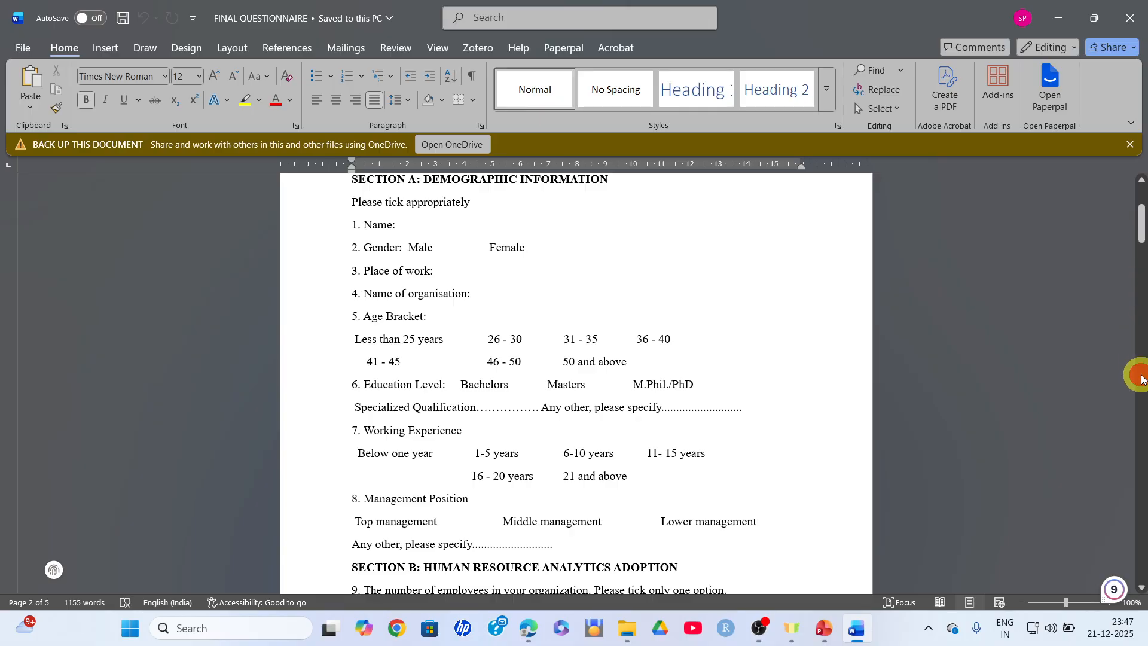
{"action": "left_click_drag", "start_coordinate": [1142, 379], "coordinate": [858, 464]}
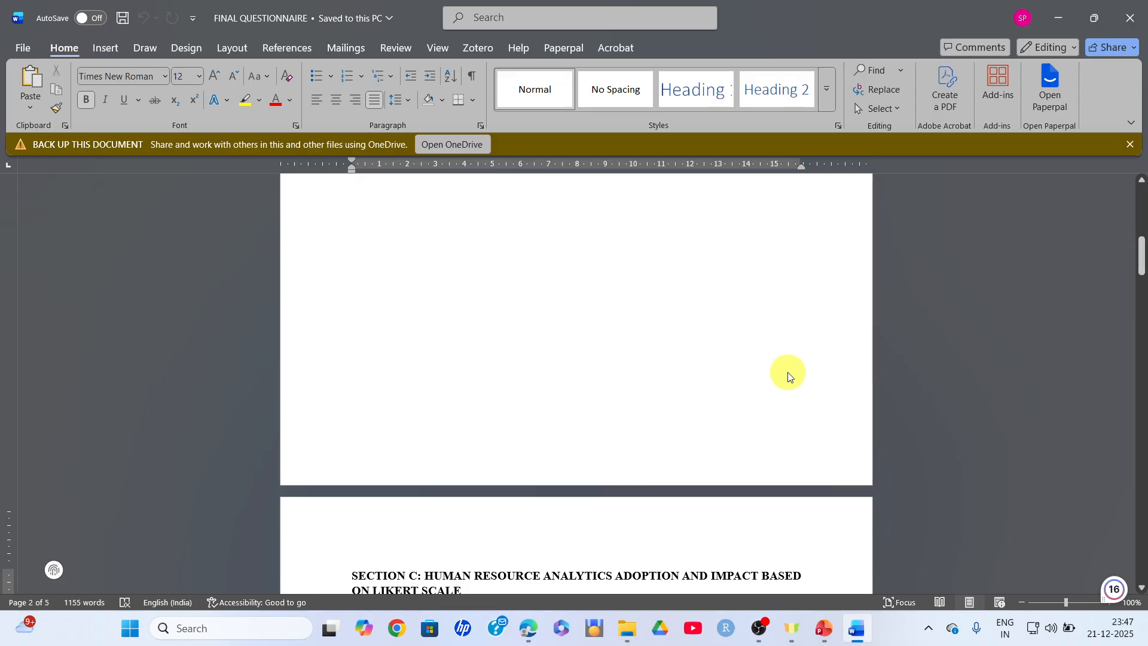
Examine the Likert-scale tables of Section C in the questionnaire, then go back to the section's heading and instructions
{"action": "scroll", "coordinate": [676, 572], "scroll_direction": "down", "scroll_amount": 15}
{"action": "scroll", "coordinate": [666, 592], "scroll_direction": "down", "scroll_amount": 1}
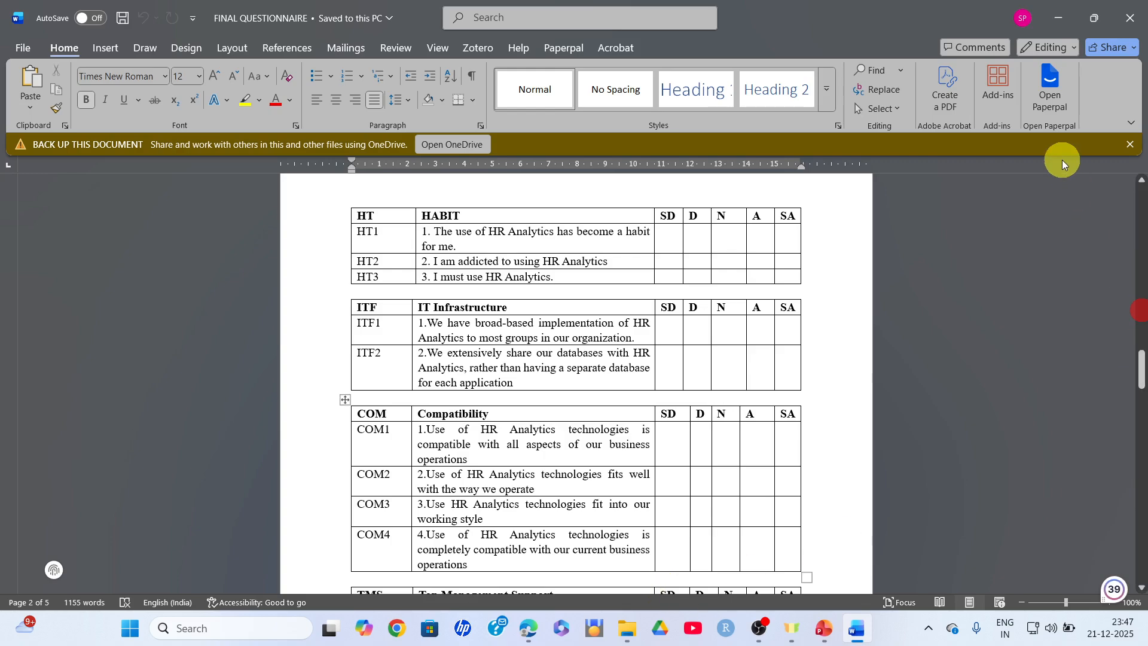
{"action": "left_click", "coordinate": [577, 352]}
{"action": "scroll", "coordinate": [578, 352], "scroll_direction": "up", "scroll_amount": 6}
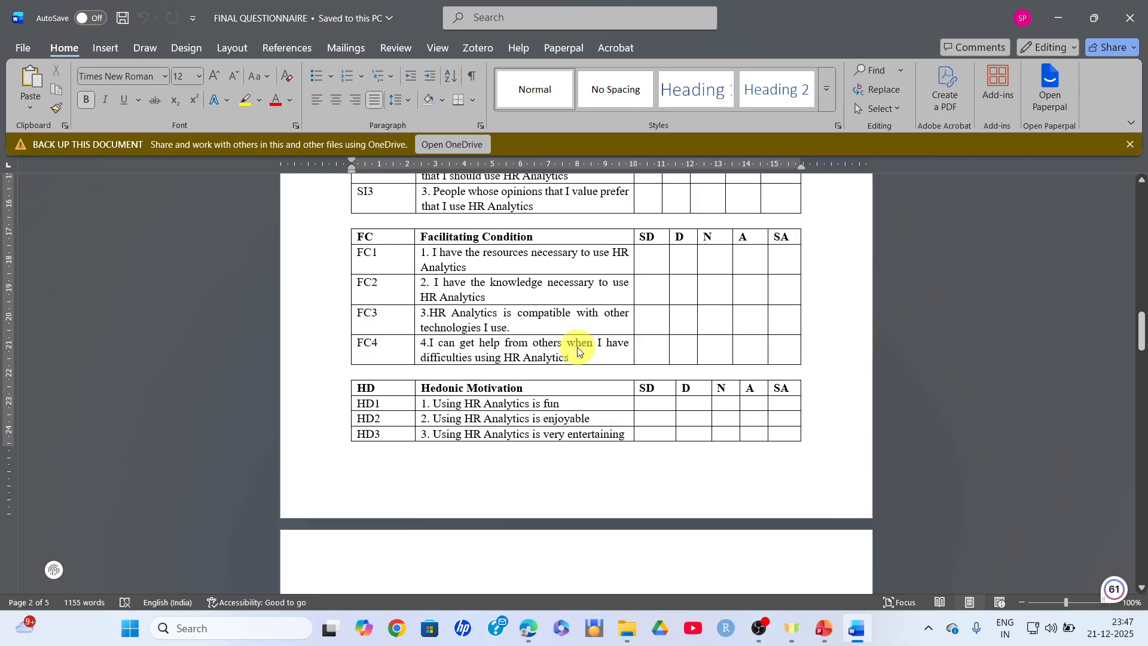
{"action": "scroll", "coordinate": [577, 350], "scroll_direction": "down", "scroll_amount": 5}
{"action": "scroll", "coordinate": [564, 326], "scroll_direction": "up", "scroll_amount": 6}
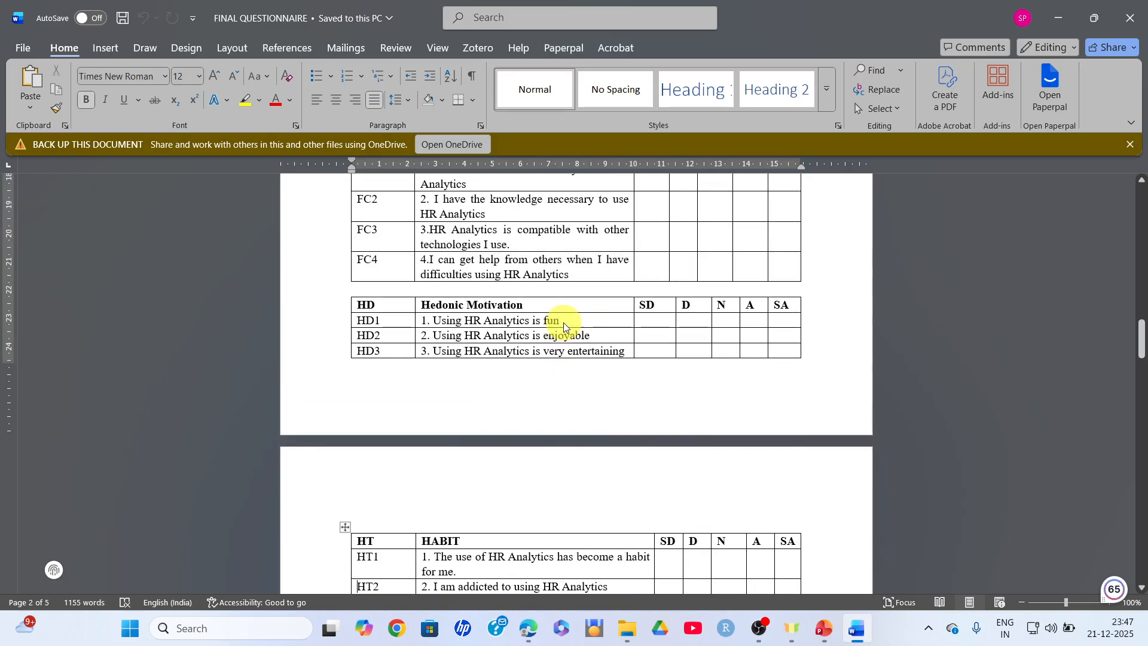
{"action": "scroll", "coordinate": [564, 322], "scroll_direction": "up", "scroll_amount": 1}
{"action": "scroll", "coordinate": [563, 323], "scroll_direction": "up", "scroll_amount": 1}
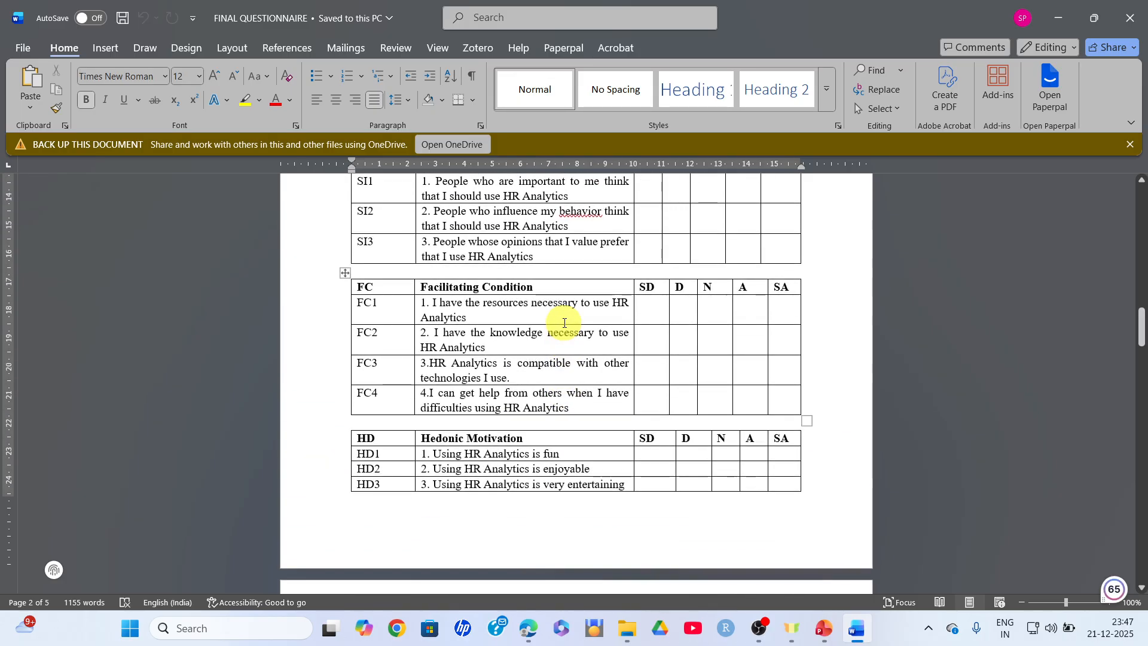
{"action": "left_click", "coordinate": [564, 322]}
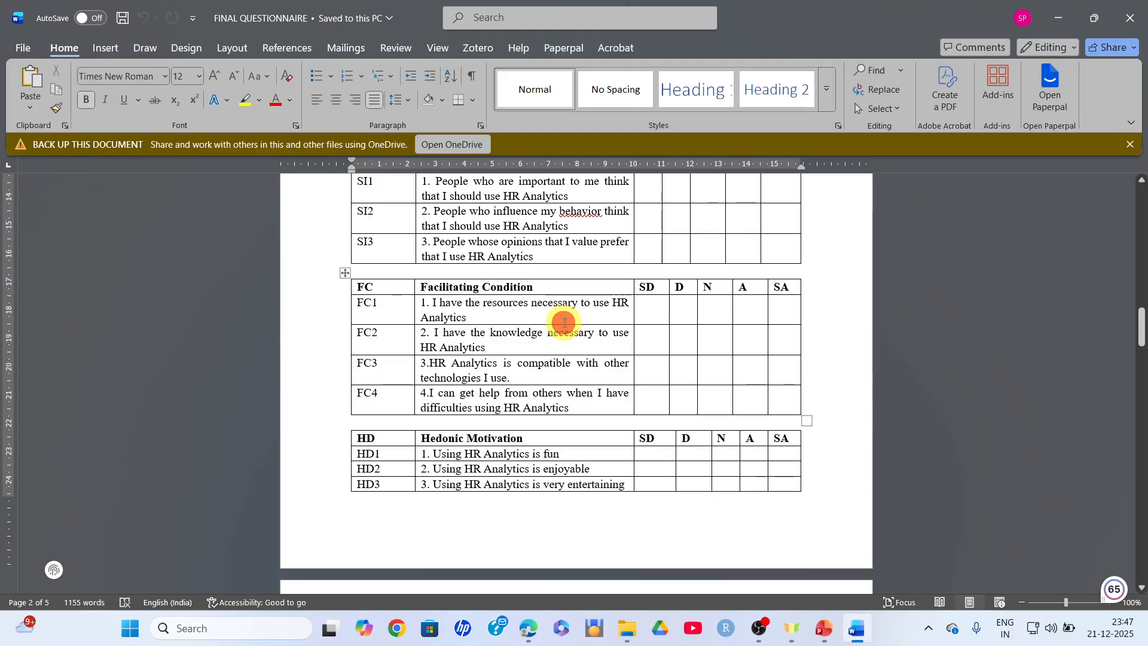
{"action": "scroll", "coordinate": [564, 323], "scroll_direction": "up", "scroll_amount": 20}
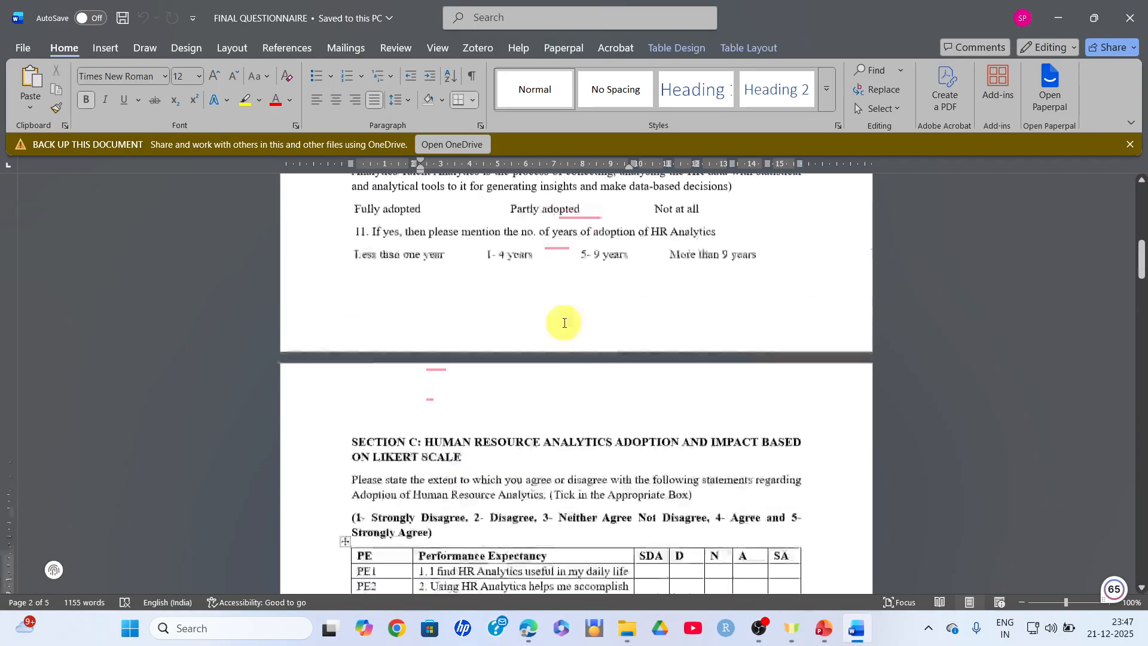
{"action": "scroll", "coordinate": [564, 323], "scroll_direction": "down", "scroll_amount": 5}
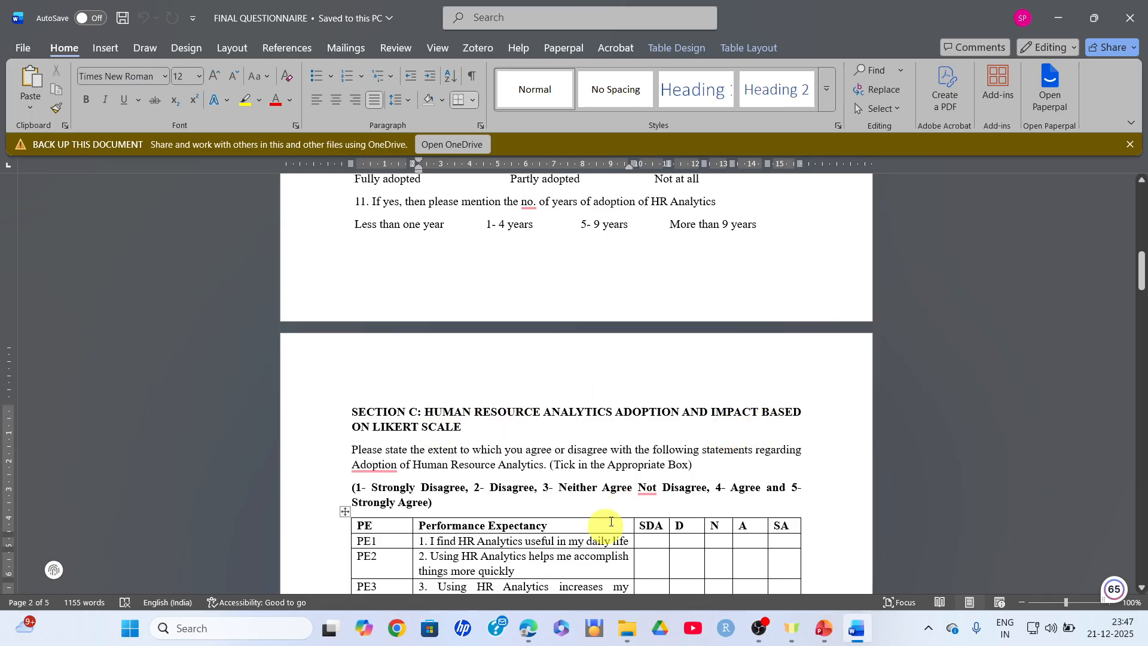
Switch back to the form in the browser, publish it for anyone in University of Jammu, and copy its shortened responder link
{"action": "left_click", "coordinate": [529, 628]}
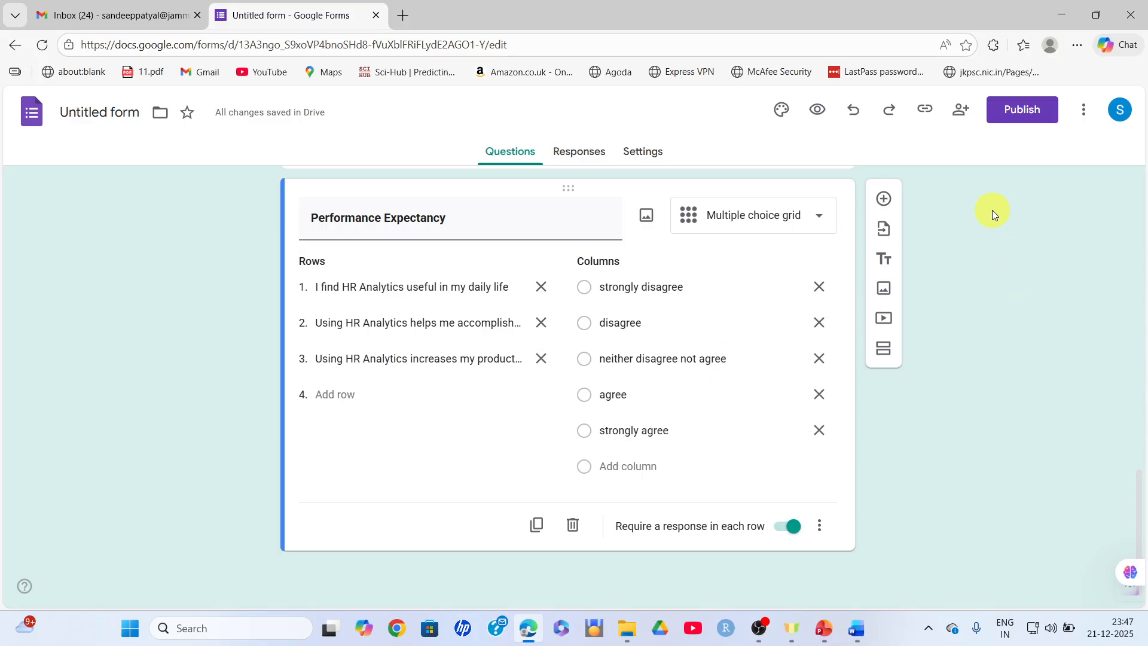
{"action": "left_click", "coordinate": [1022, 117]}
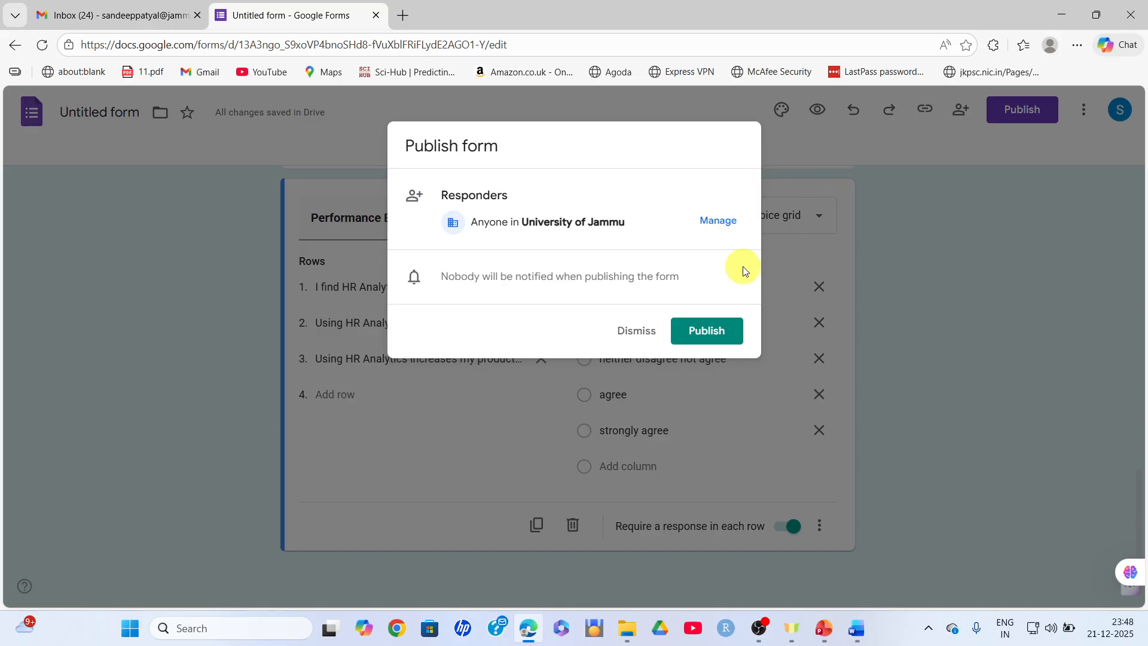
{"action": "left_click", "coordinate": [710, 336]}
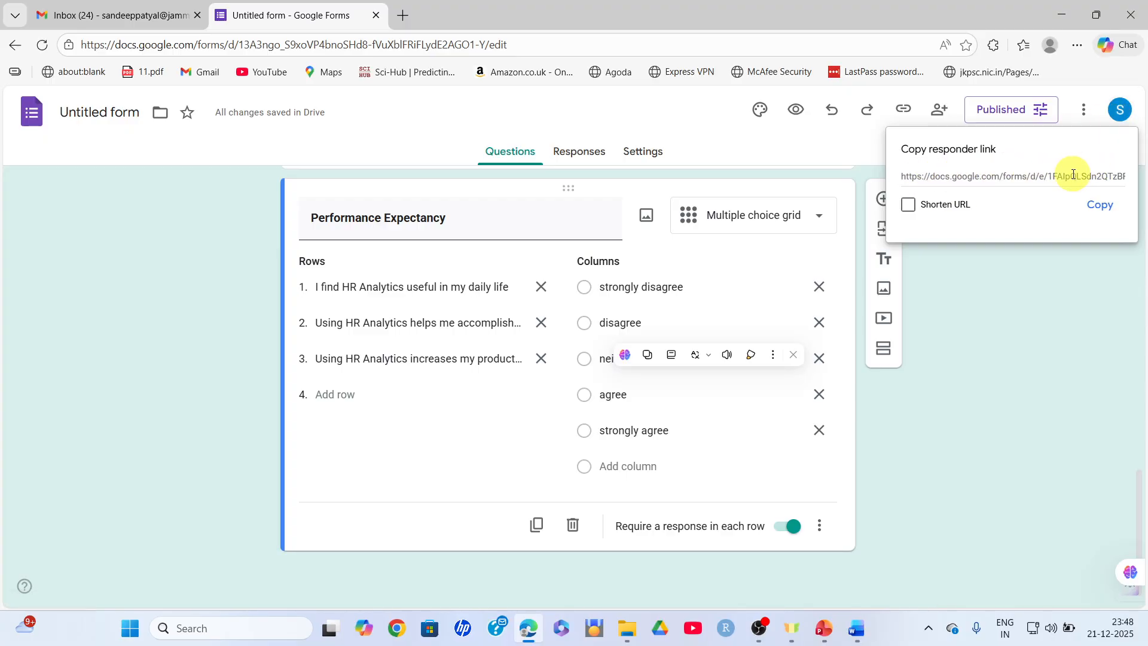
{"action": "left_click", "coordinate": [910, 206]}
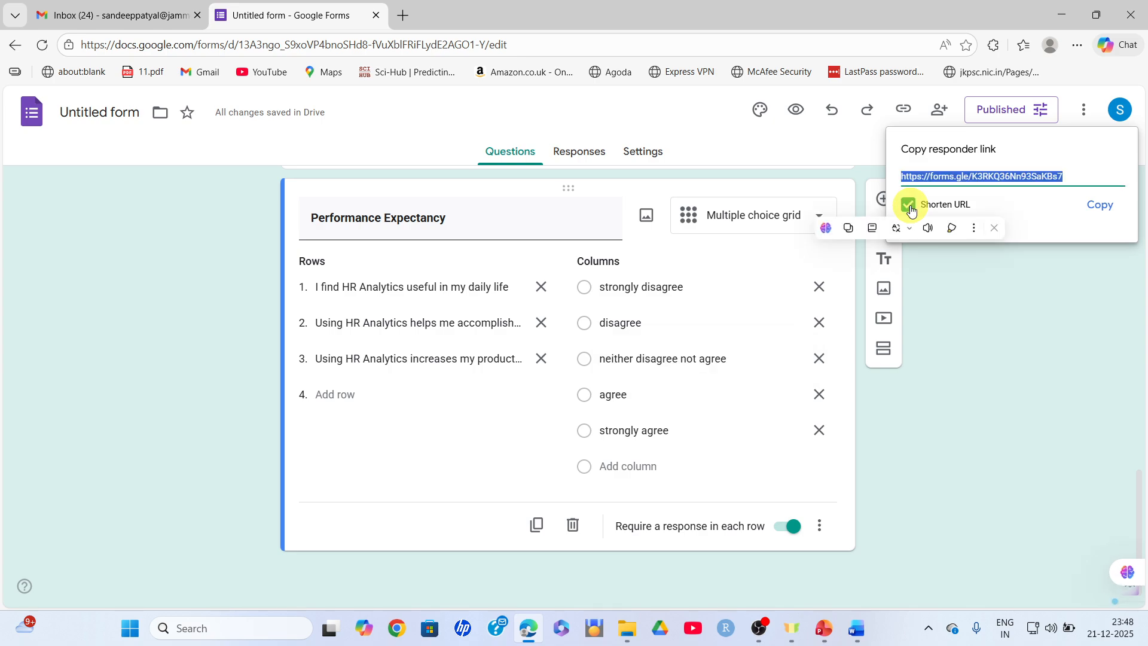
{"action": "left_click", "coordinate": [1102, 206]}
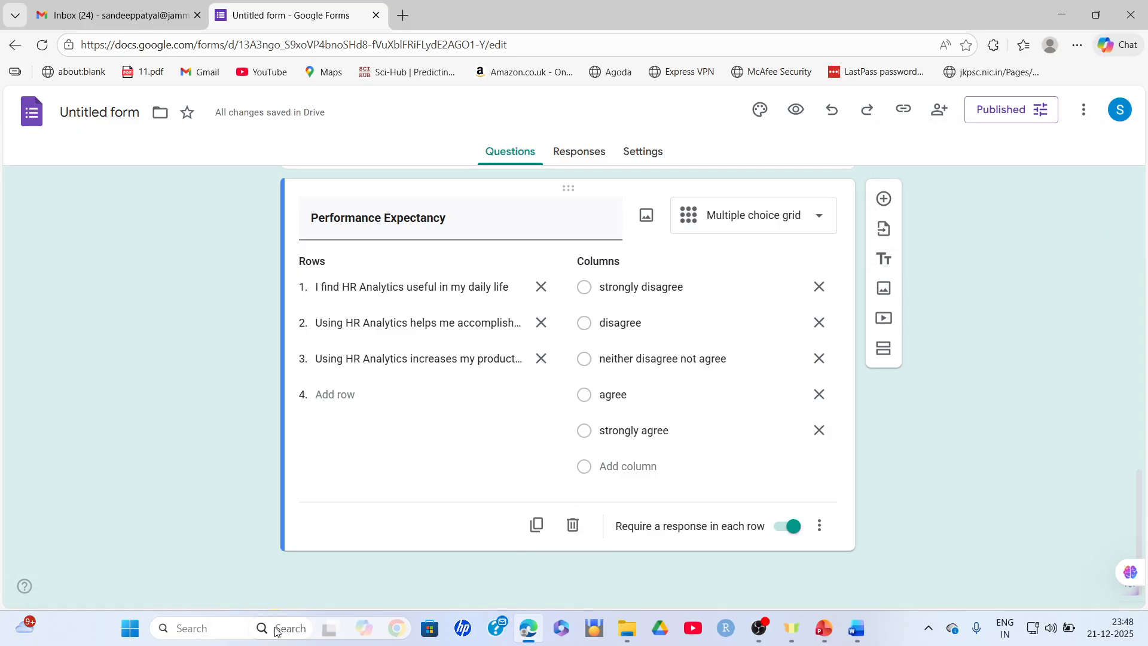
Open Word, create a blank document, and paste the form's shortened responder link into it with a new line below
{"action": "left_click", "coordinate": [275, 627]}
{"action": "type", "text": "word"}
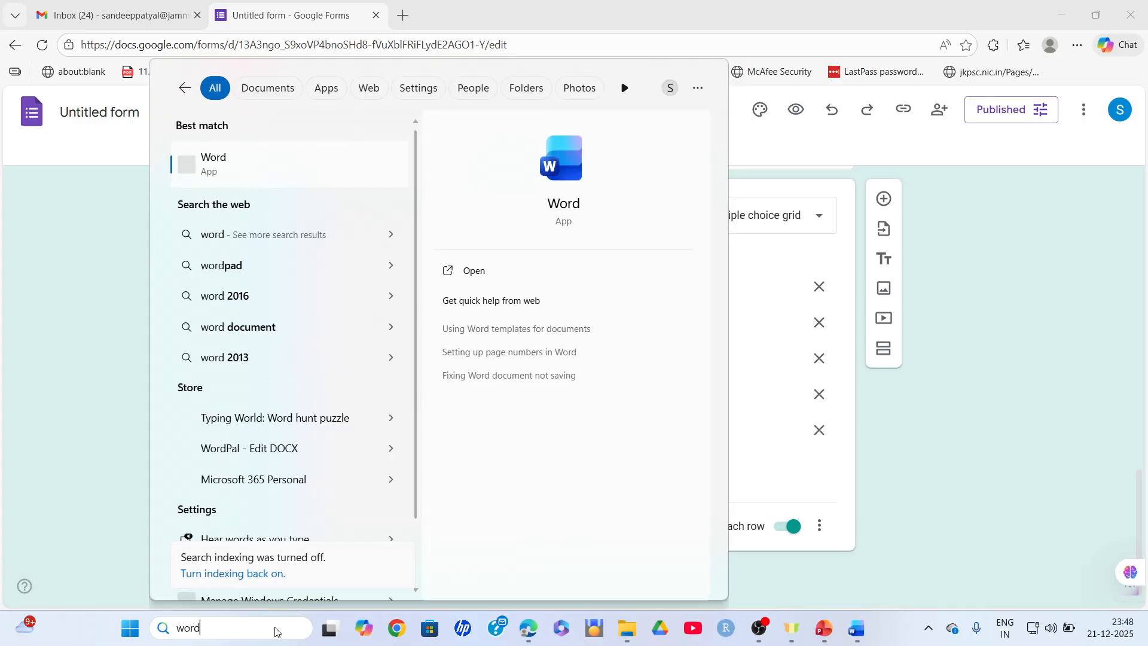
{"action": "left_click", "coordinate": [295, 154]}
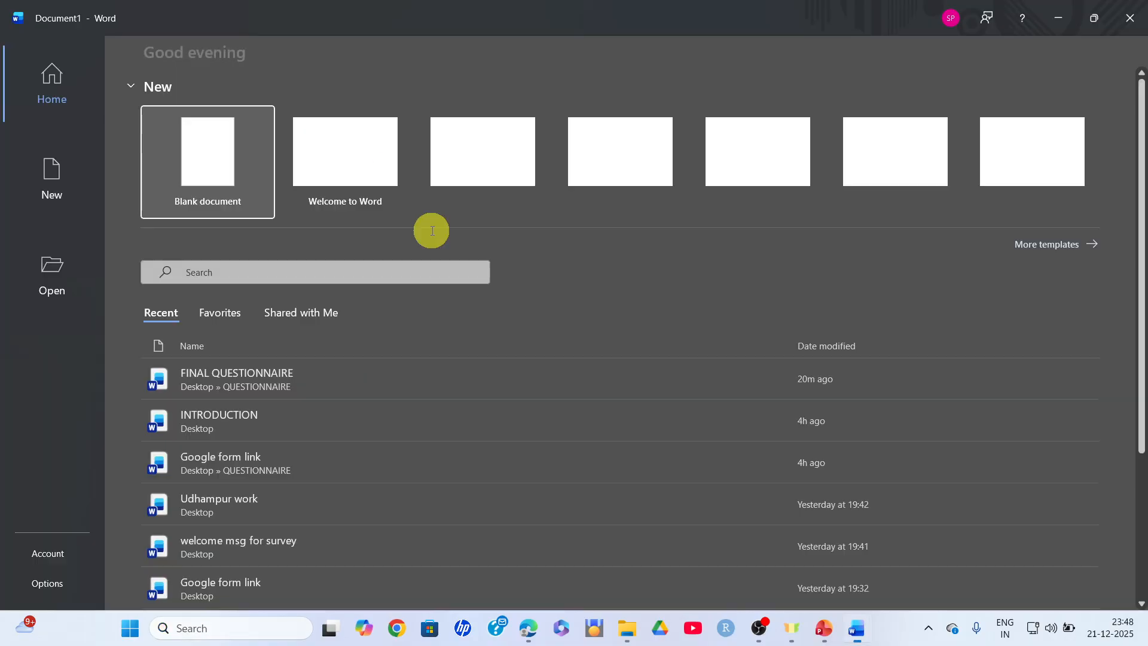
{"action": "left_click", "coordinate": [260, 178]}
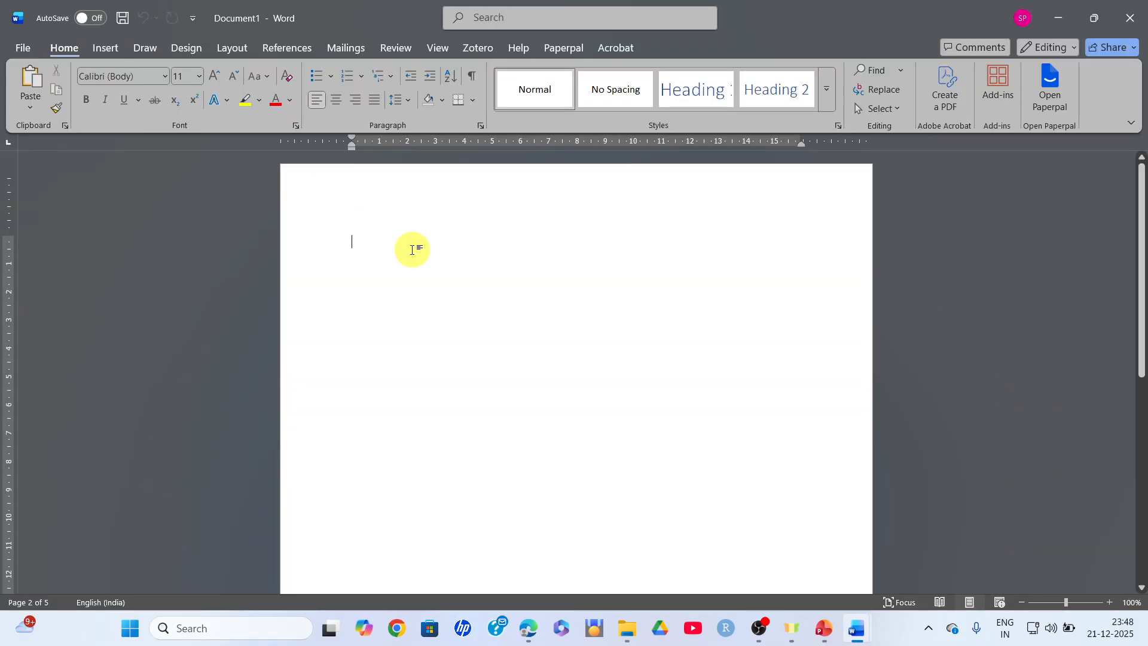
{"action": "key", "text": "ctrl+v"}
{"action": "key", "text": "Return"}
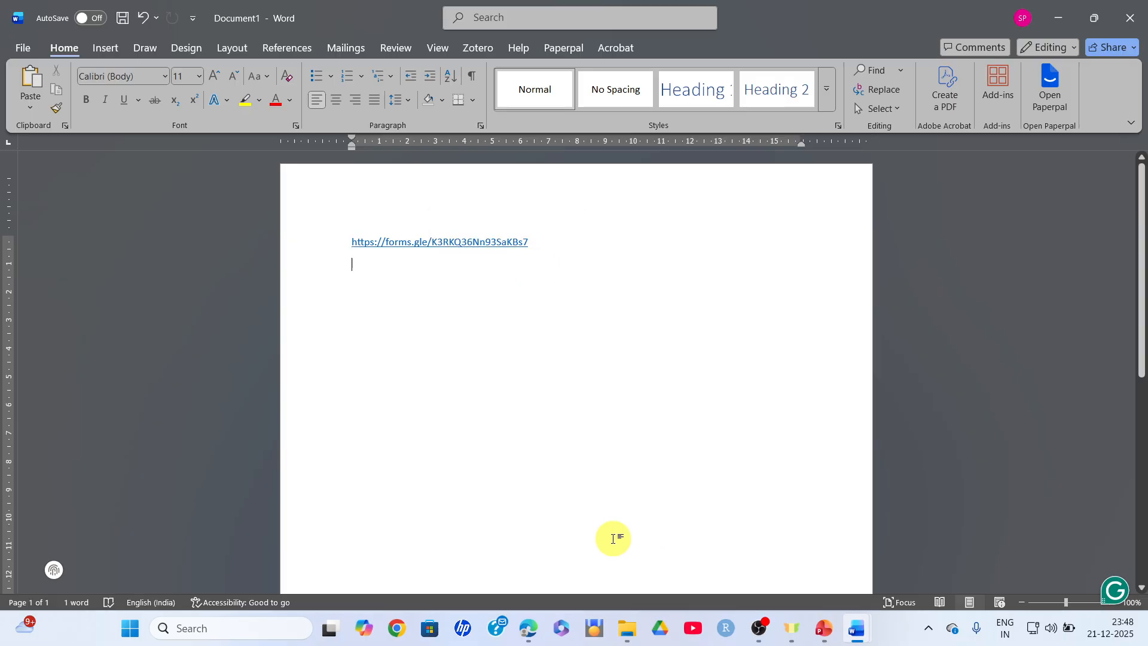
Switch back to the form in the browser, look through its print preview from start to end, and leave it without printing
{"action": "left_click", "coordinate": [528, 628]}
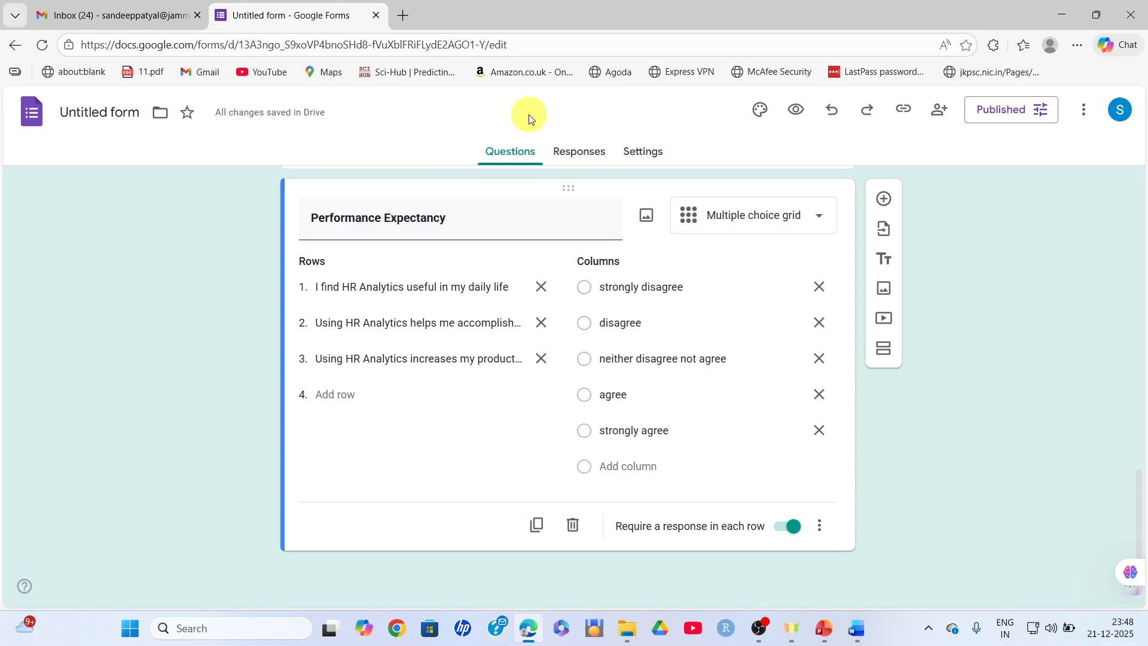
{"action": "scroll", "coordinate": [1082, 267], "scroll_direction": "up", "scroll_amount": 15}
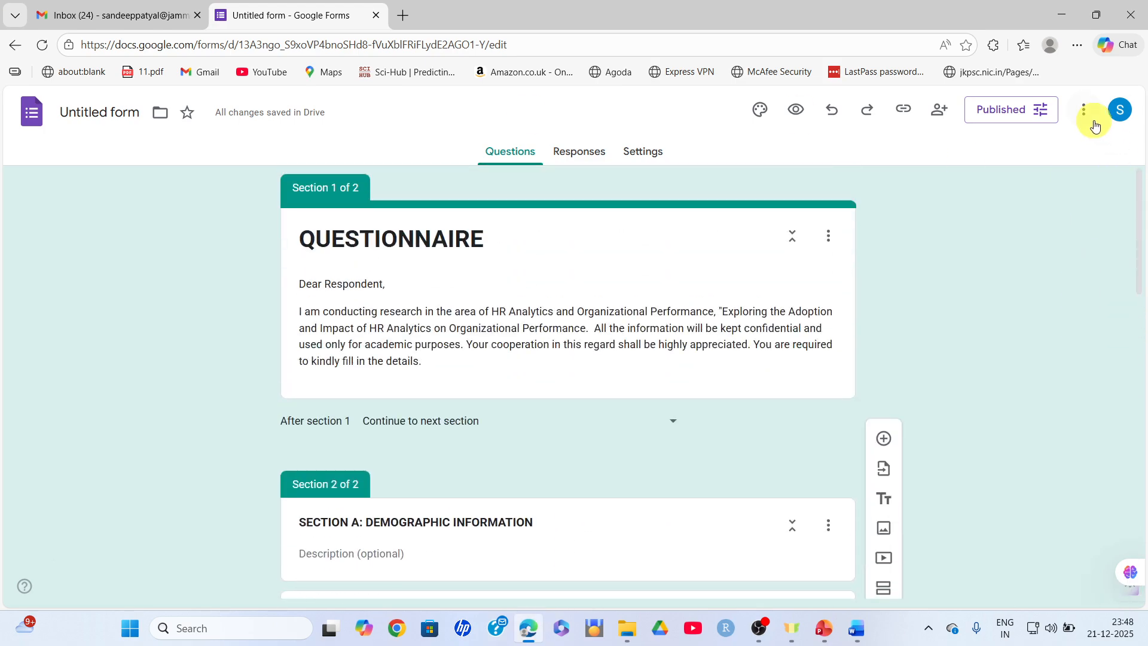
{"action": "left_click", "coordinate": [1085, 114]}
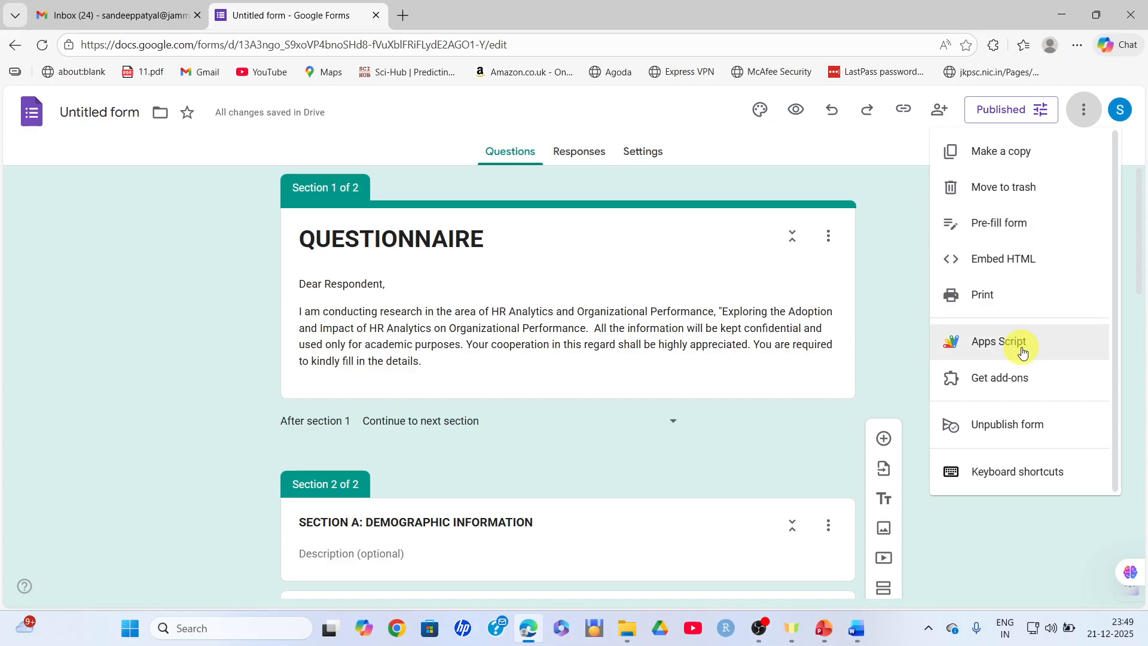
{"action": "left_click", "coordinate": [1000, 308]}
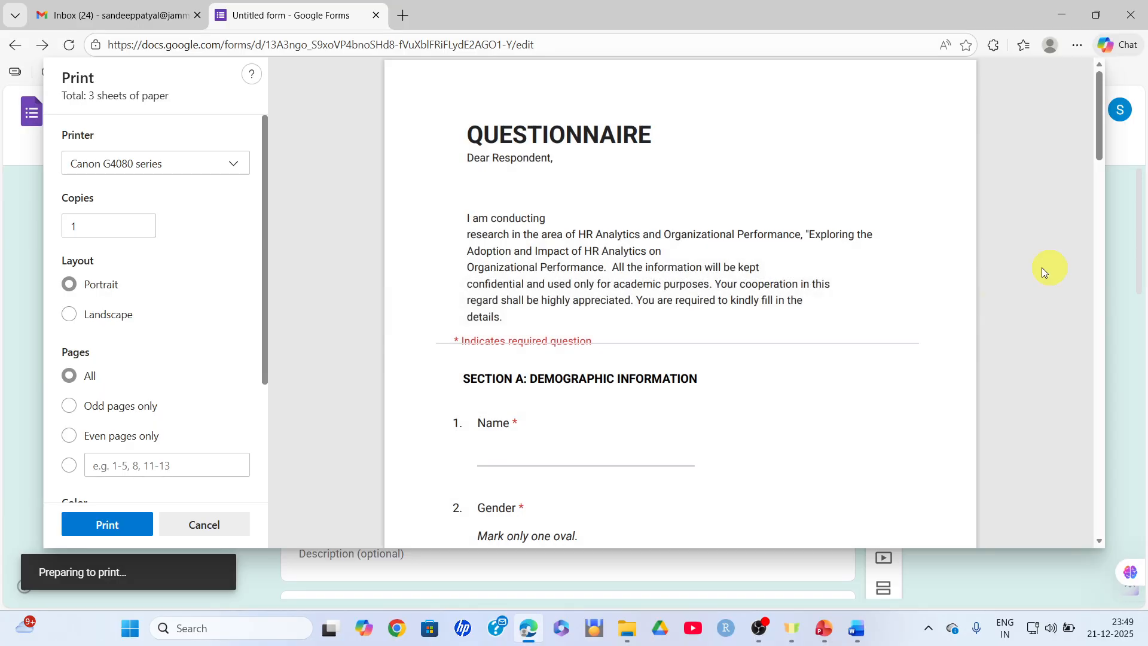
{"action": "left_click_drag", "start_coordinate": [1099, 137], "coordinate": [1120, 358]}
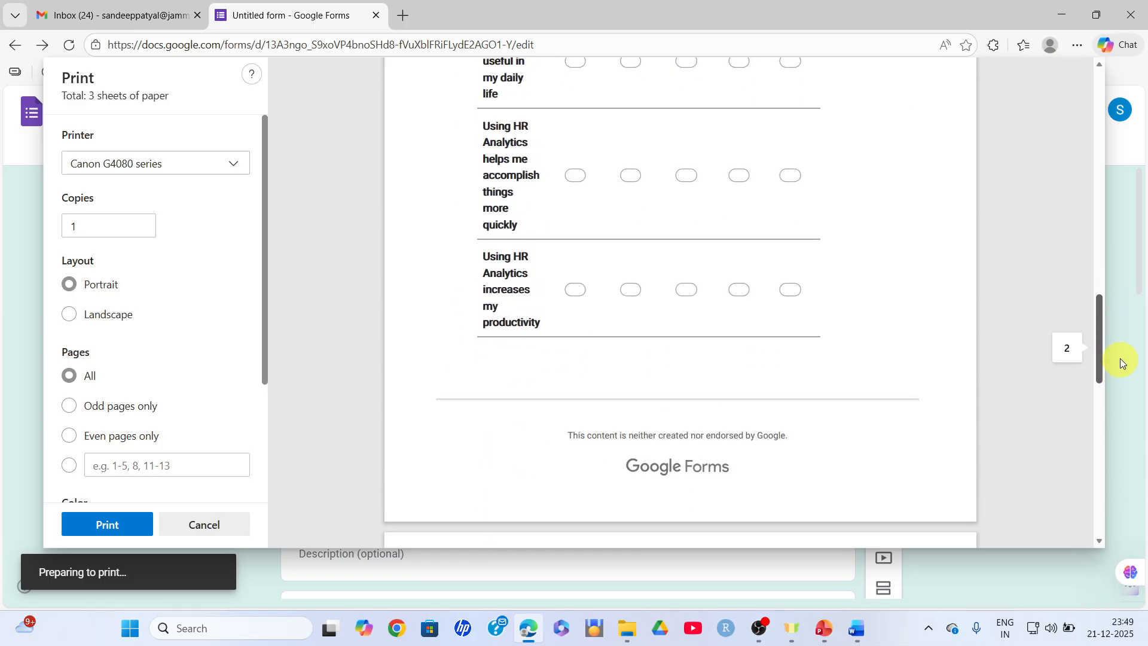
{"action": "left_click_drag", "start_coordinate": [1124, 402], "coordinate": [1092, 106]}
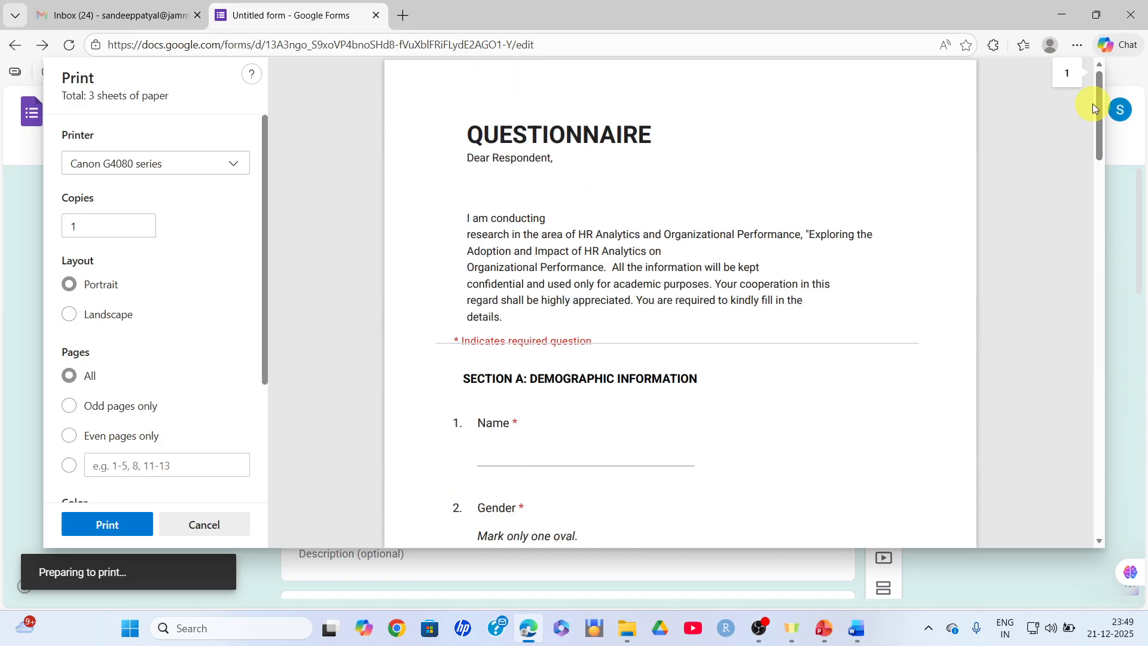
{"action": "left_click", "coordinate": [76, 44]}
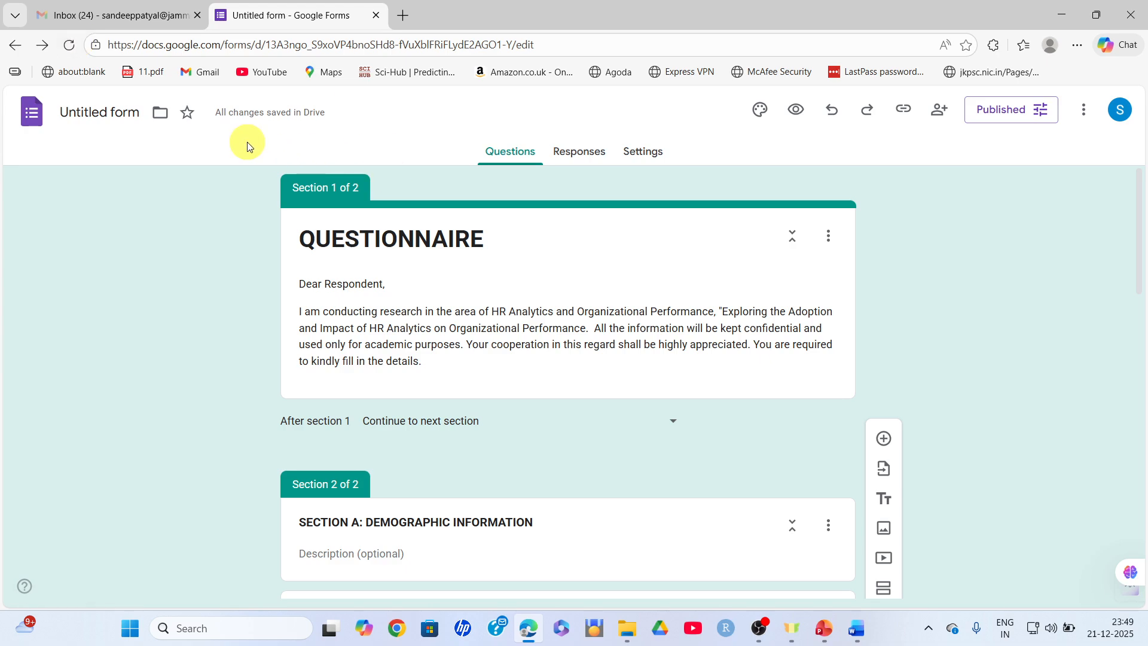
{"action": "left_click", "coordinate": [906, 114]}
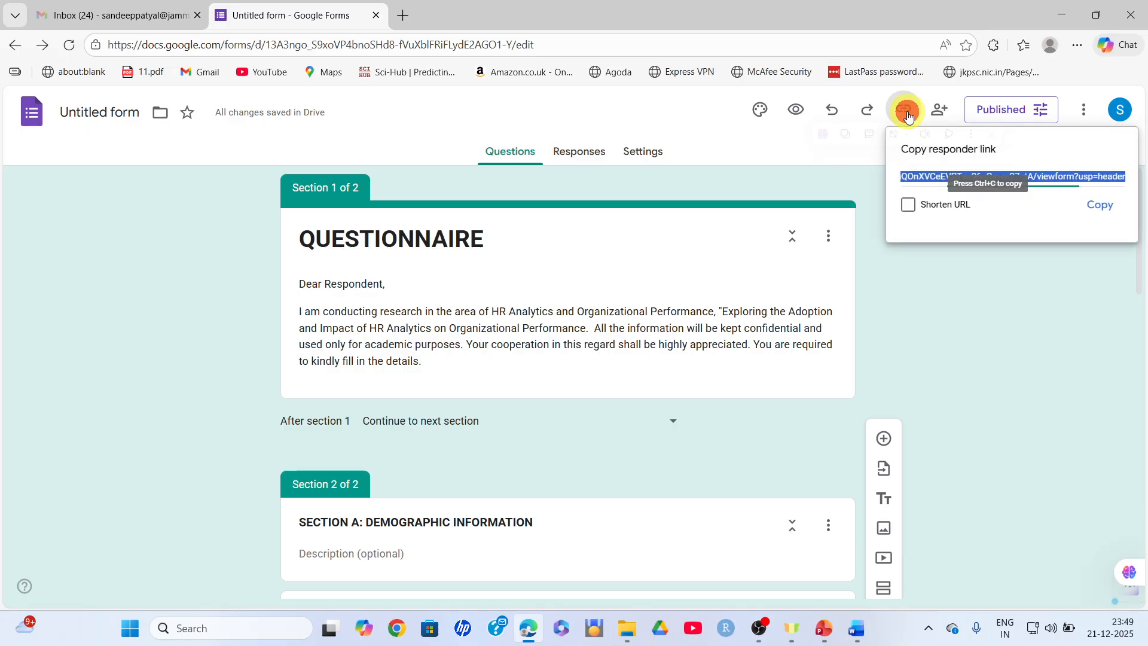
{"action": "left_click", "coordinate": [1095, 118]}
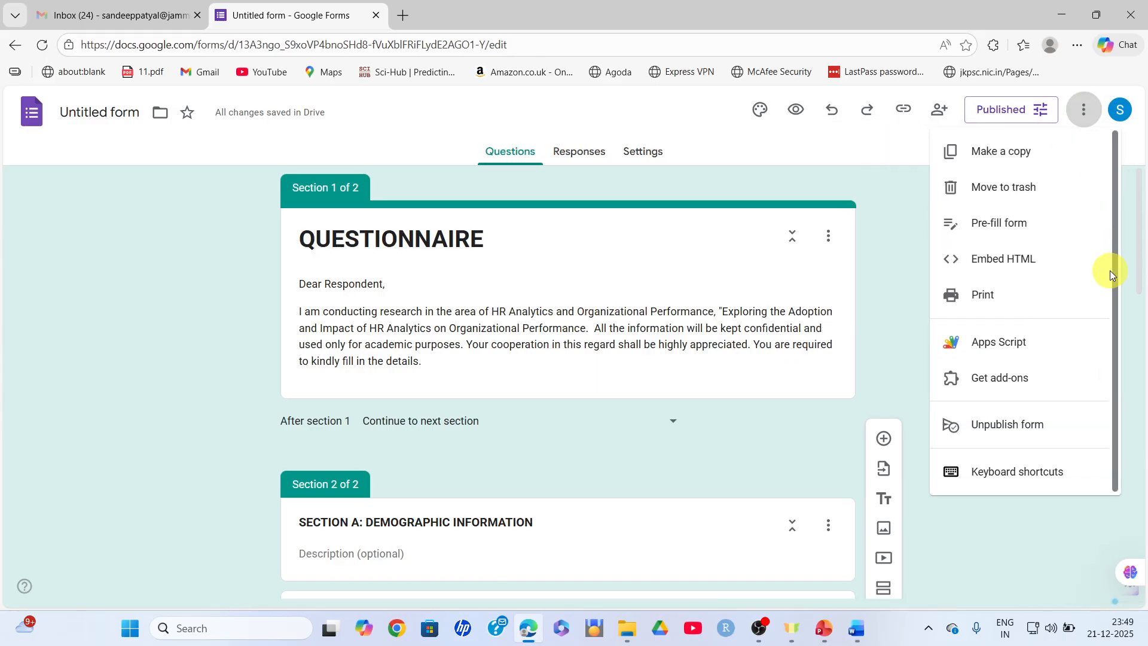
{"action": "left_click", "coordinate": [844, 179]}
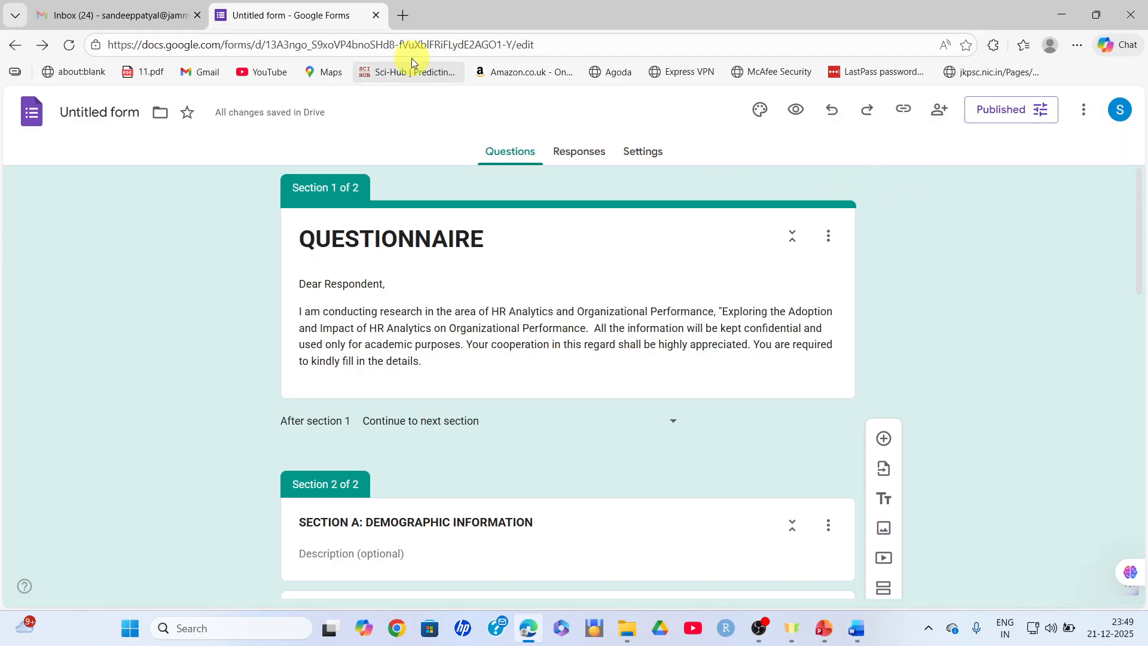
Close the form editor, minimize the browser, and open the shortened responder link from the new Word document
{"action": "left_click", "coordinate": [375, 16]}
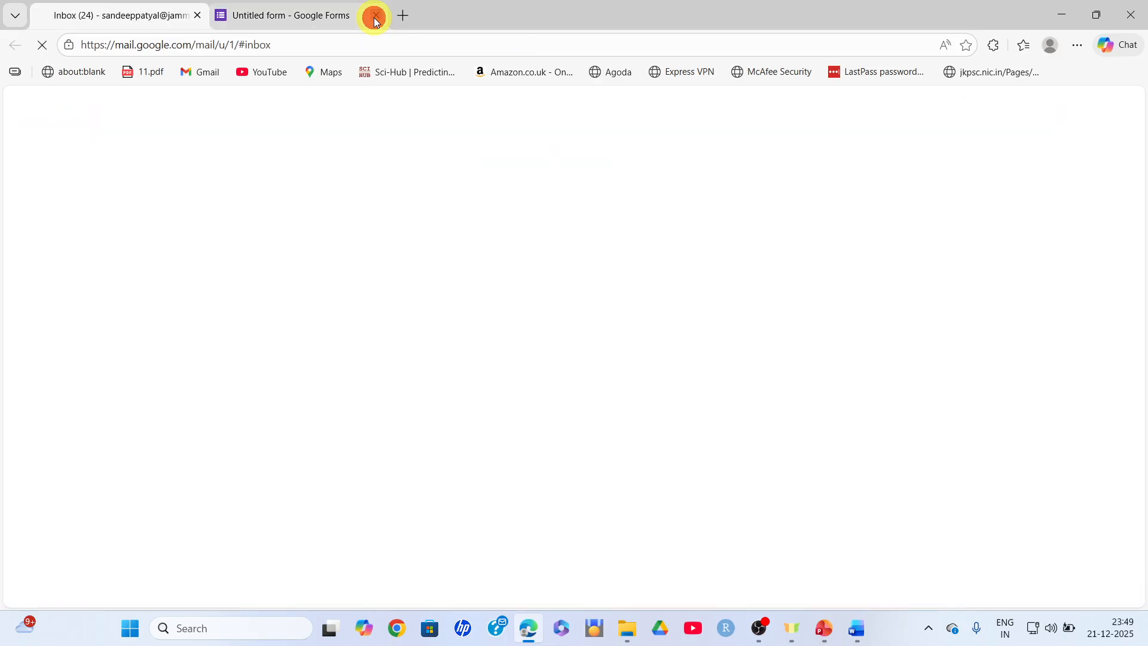
{"action": "left_click", "coordinate": [1062, 12]}
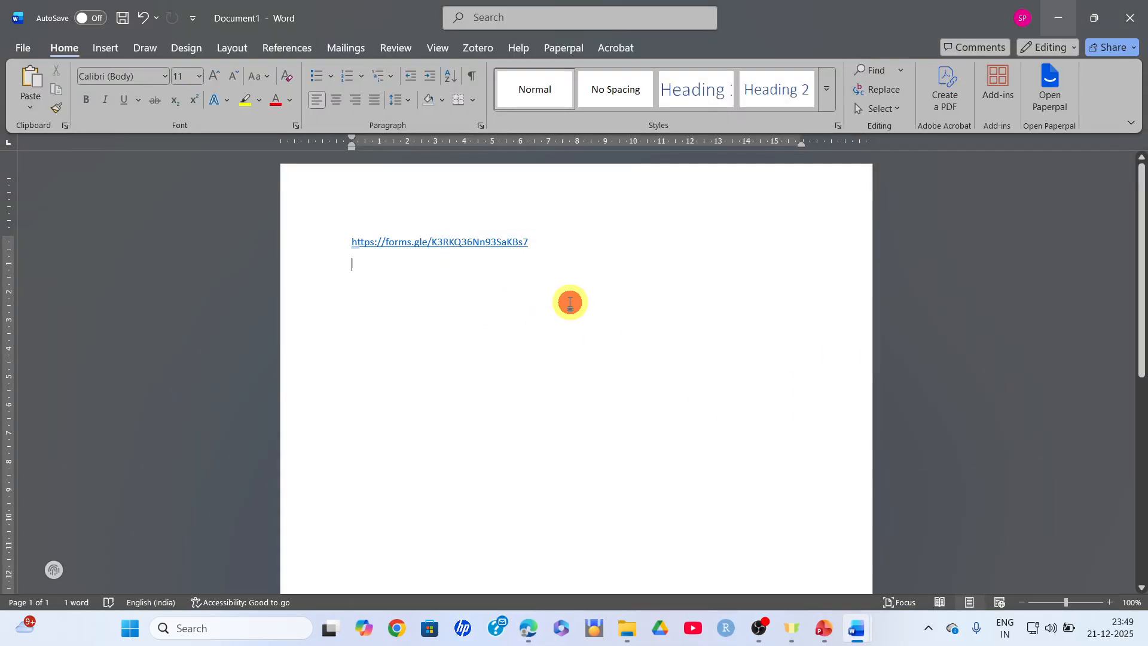
{"action": "left_click", "coordinate": [470, 241]}
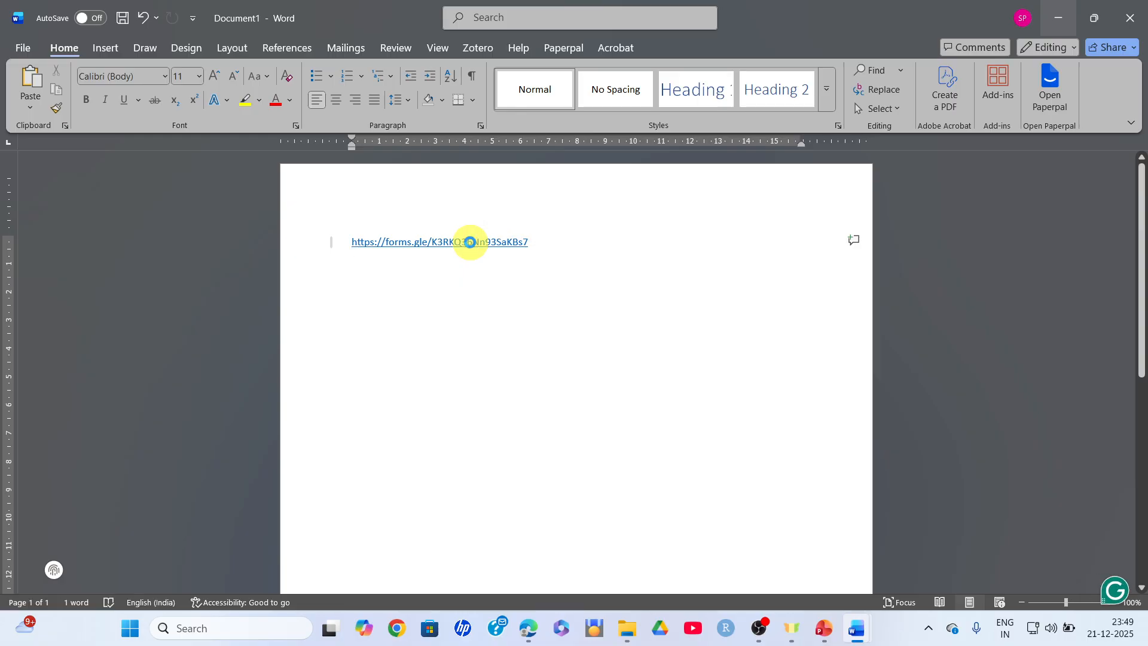
{"action": "left_click", "coordinate": [470, 242], "text": "ctrl"}
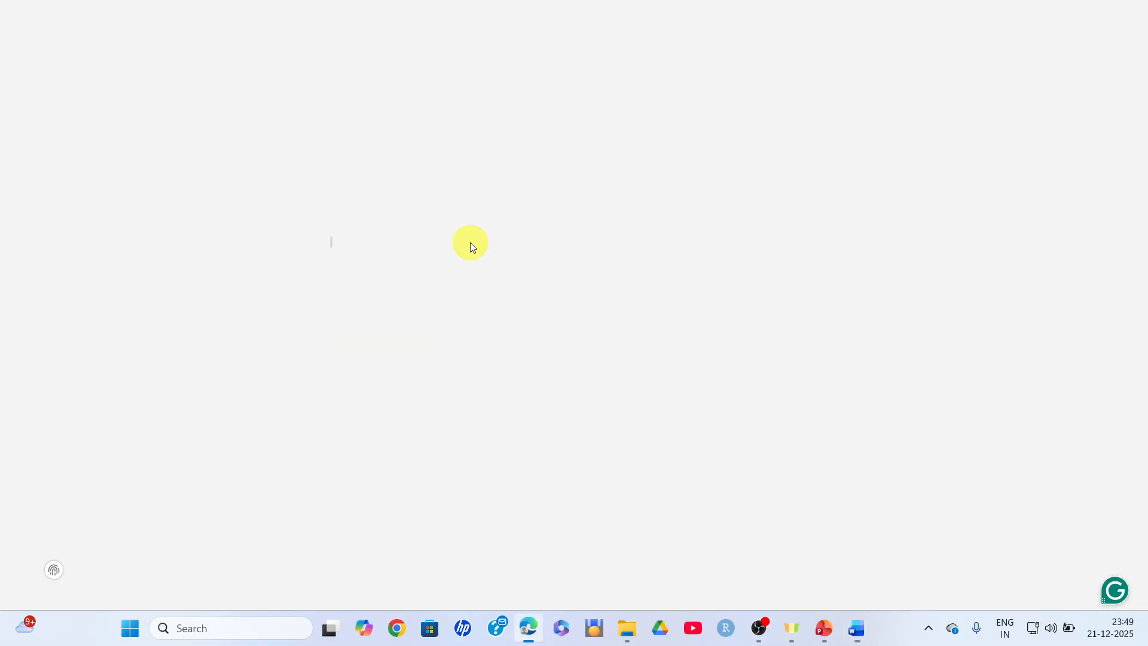